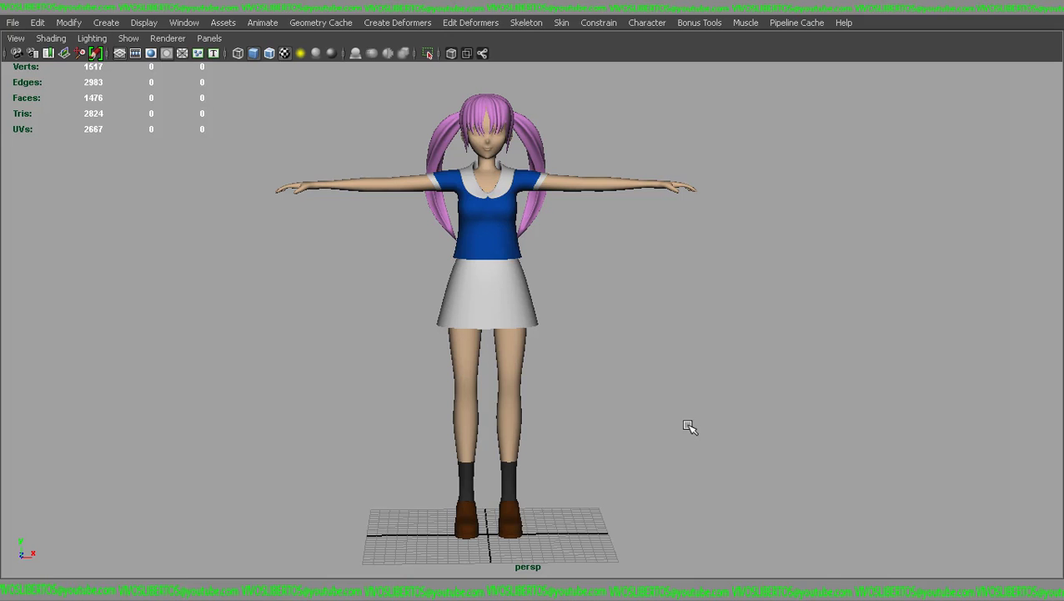
Step: Orbit around the finished anime character, then bring up the Channel Box/Layer Editor panel
mouse_move(690, 427)
left_mouse_down("alt")
mouse_move(658, 378)
mouse_move(468, 378)
mouse_move(521, 372)
left_mouse_up("alt")
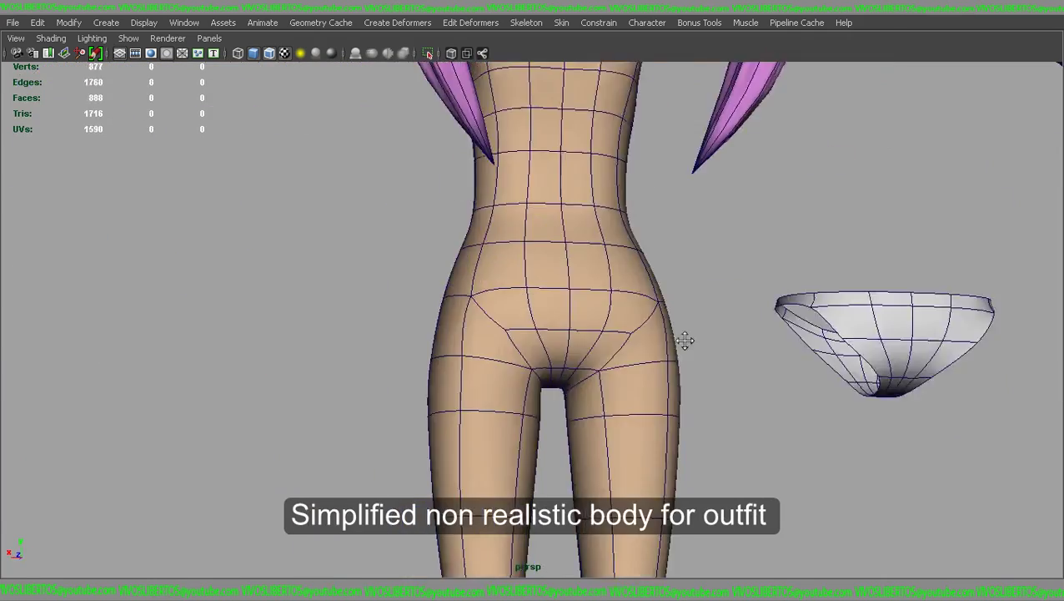
mouse_move(475, 182)
left_mouse_down("alt")
mouse_move(672, 164)
mouse_move(636, 247)
mouse_move(547, 224)
mouse_move(331, 216)
mouse_move(663, 254)
mouse_move(696, 236)
left_mouse_up("alt")
scroll(706, 286, "up", 5)
scroll(668, 284, "down", 3)
key("ctrl+a")
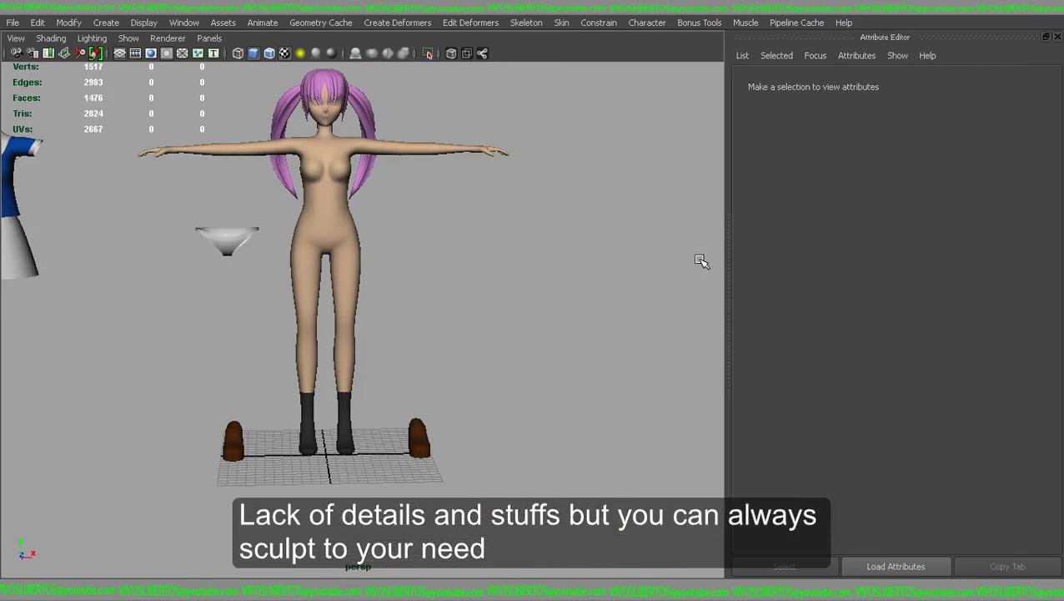
key("ctrl+a")
Step: Hide layer1's character, then orbit around the reference figures to inspect the hips
left_click(885, 508)
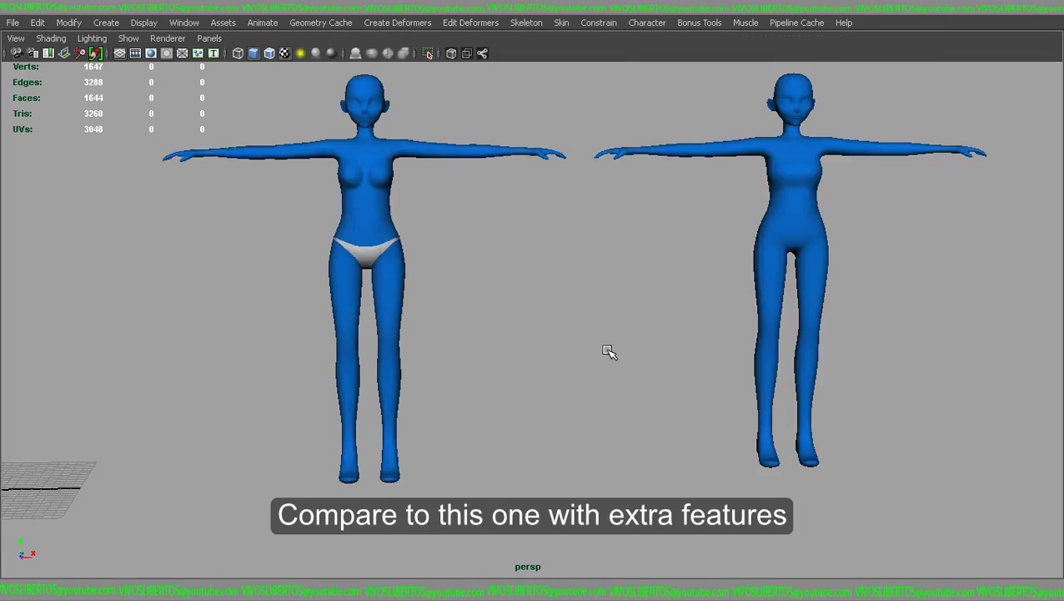
mouse_move(609, 352)
left_mouse_down("alt")
mouse_move(724, 361)
mouse_move(757, 380)
left_mouse_up("alt")
scroll(715, 337, "up", 5)
left_click_drag(715, 337, 824, 362, "alt")
scroll(849, 411, "down", 2)
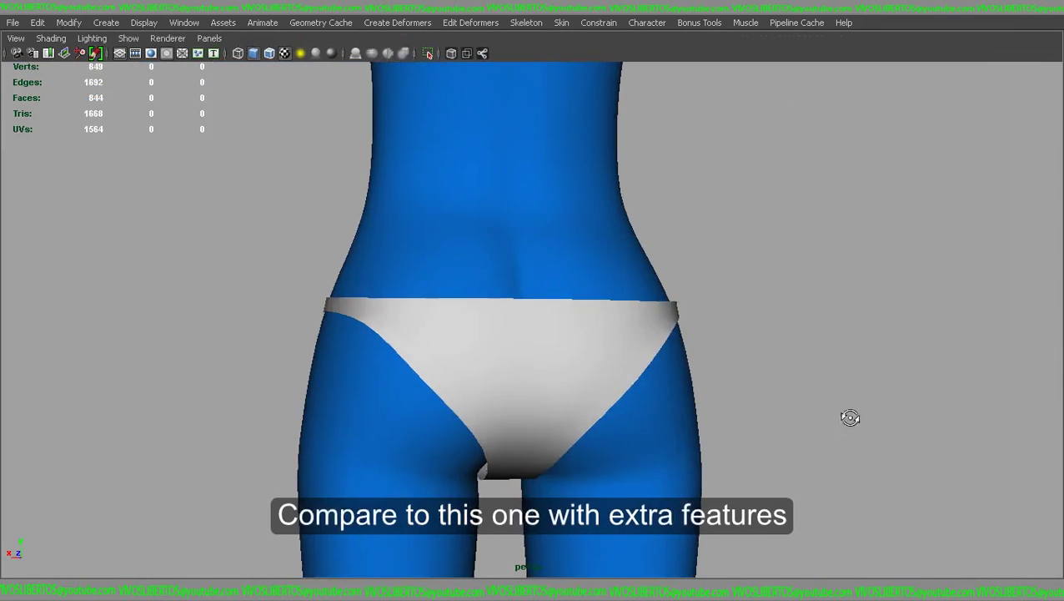
scroll(647, 361, "down", 2)
scroll(744, 345, "down", 2)
mouse_move(743, 345)
left_mouse_down("alt")
mouse_move(410, 308)
mouse_move(263, 333)
mouse_move(665, 289)
mouse_move(538, 302)
left_mouse_up("alt")
Step: Inspect the blue reference figure front and rear, briefly selecting it to see its wireframe
left_click(843, 314)
mouse_move(423, 178)
left_mouse_down("alt")
mouse_move(637, 209)
mouse_move(737, 299)
mouse_move(669, 326)
mouse_move(689, 361)
mouse_move(582, 359)
mouse_move(729, 331)
mouse_move(655, 347)
mouse_move(565, 328)
mouse_move(523, 299)
mouse_move(424, 329)
mouse_move(665, 333)
mouse_move(672, 285)
mouse_move(608, 376)
left_mouse_up("alt")
scroll(636, 210, "up", 4)
right_click_drag(608, 376, 496, 297, "alt")
mouse_move(496, 297)
left_mouse_down("alt")
mouse_move(554, 288)
mouse_move(718, 442)
left_mouse_up("alt")
left_click(547, 356)
left_click_drag(799, 429, 569, 304, "alt")
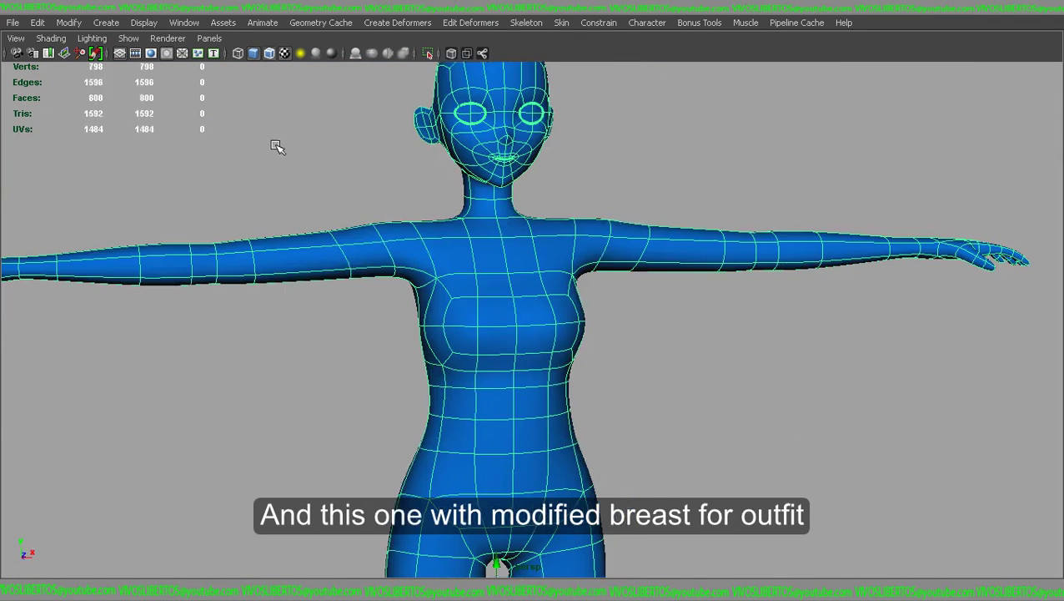
left_click(278, 146)
scroll(488, 143, "down", 5)
mouse_move(487, 143)
left_mouse_down("alt")
mouse_move(507, 173)
mouse_move(166, 154)
mouse_move(560, 194)
mouse_move(301, 88)
left_mouse_up("alt")
Step: Select the white-briefs figure's arm vertices and rotate both arms down toward the hips
left_click_drag(406, 179, 460, 183, "alt")
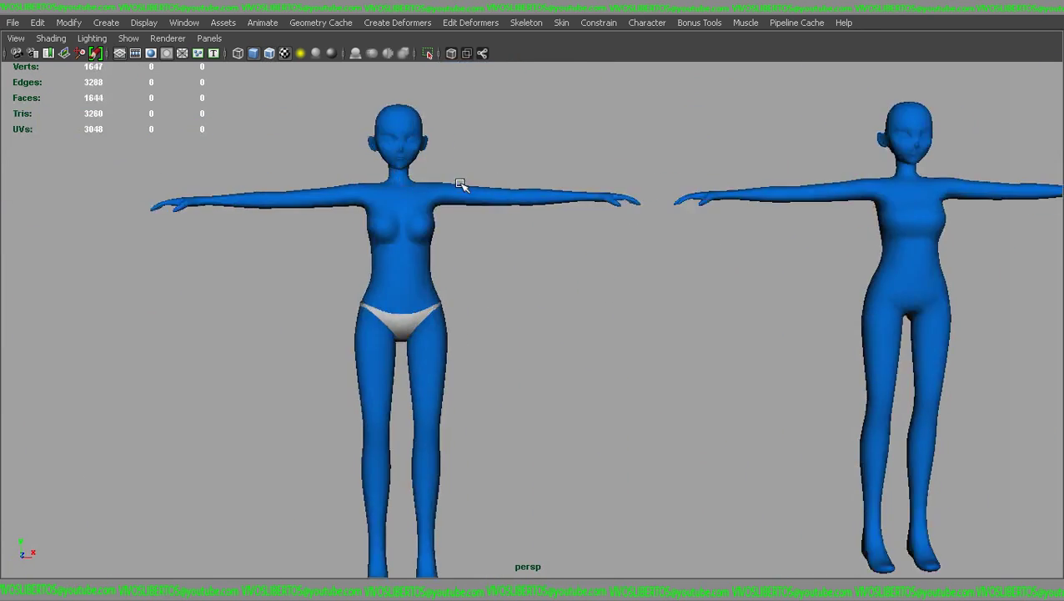
middle_click_drag(460, 183, 641, 291, "alt")
scroll(459, 237, "up", 3)
left_click(503, 155)
scroll(500, 163, "down", 5)
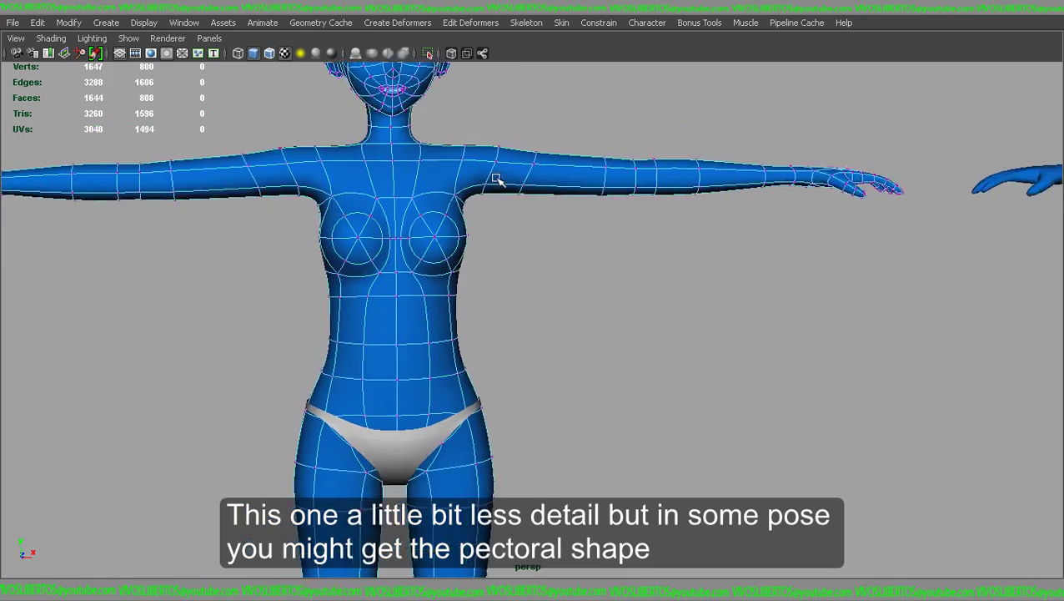
key("F8")
key("e")
left_click_drag(541, 178, 644, 330)
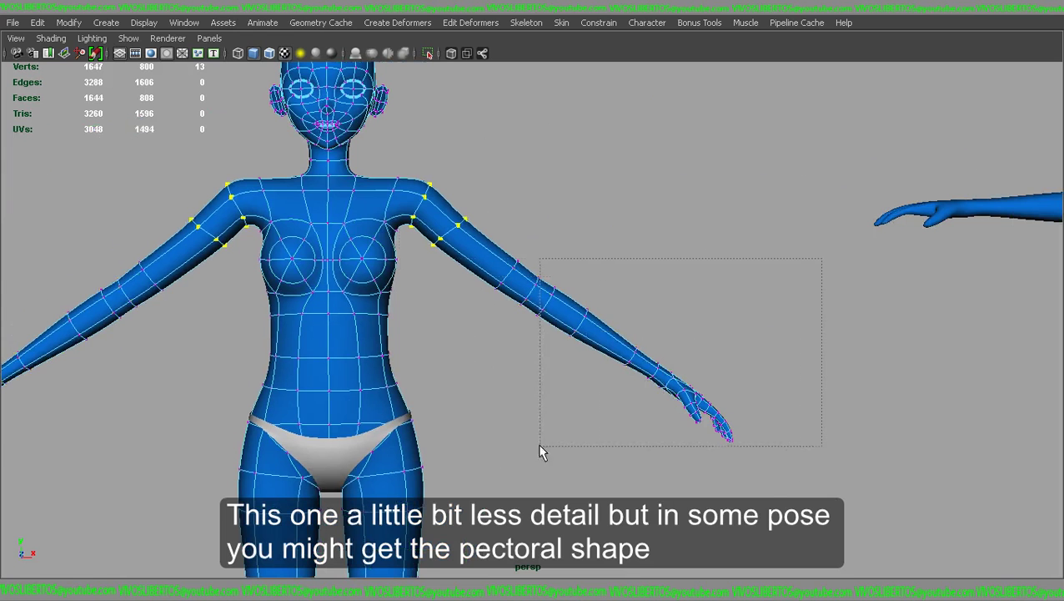
mouse_move(665, 302)
left_mouse_down()
mouse_move(636, 351)
mouse_move(599, 357)
left_mouse_up()
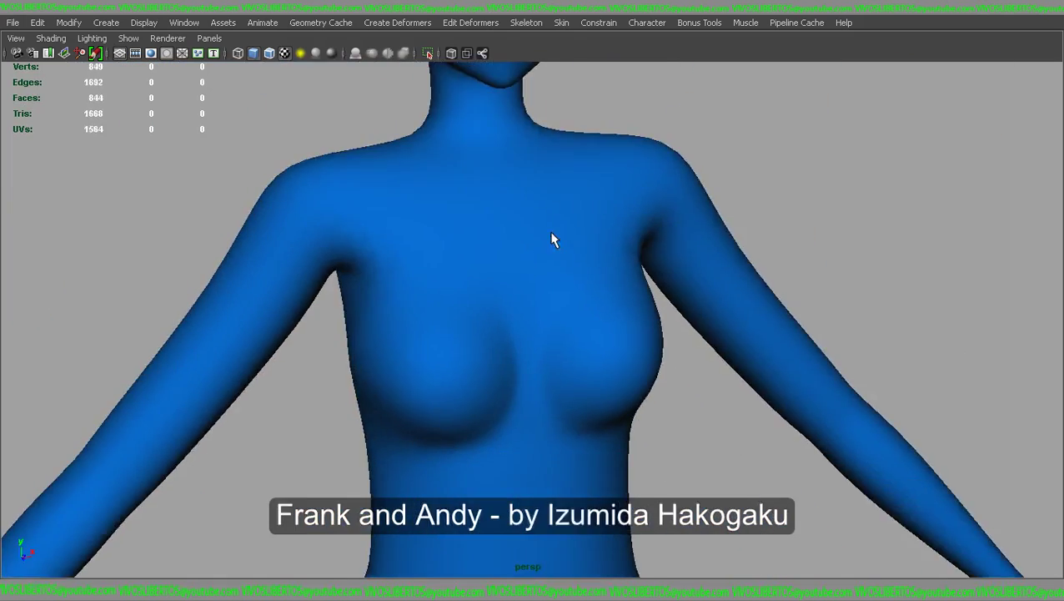
mouse_move(552, 239)
left_mouse_down("alt")
mouse_move(620, 240)
mouse_move(495, 257)
mouse_move(130, 64)
left_mouse_up("alt")
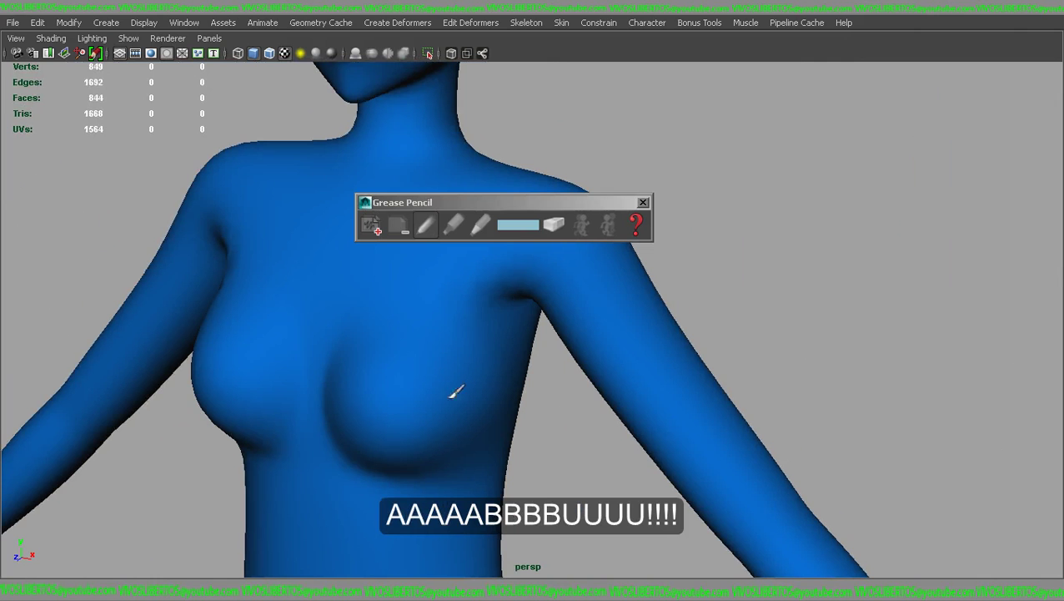
Step: Erase the top part of the Grease Pencil outline sketched on the torso
mouse_move(512, 248)
left_mouse_down("alt")
mouse_move(749, 308)
mouse_move(634, 292)
left_mouse_up("alt")
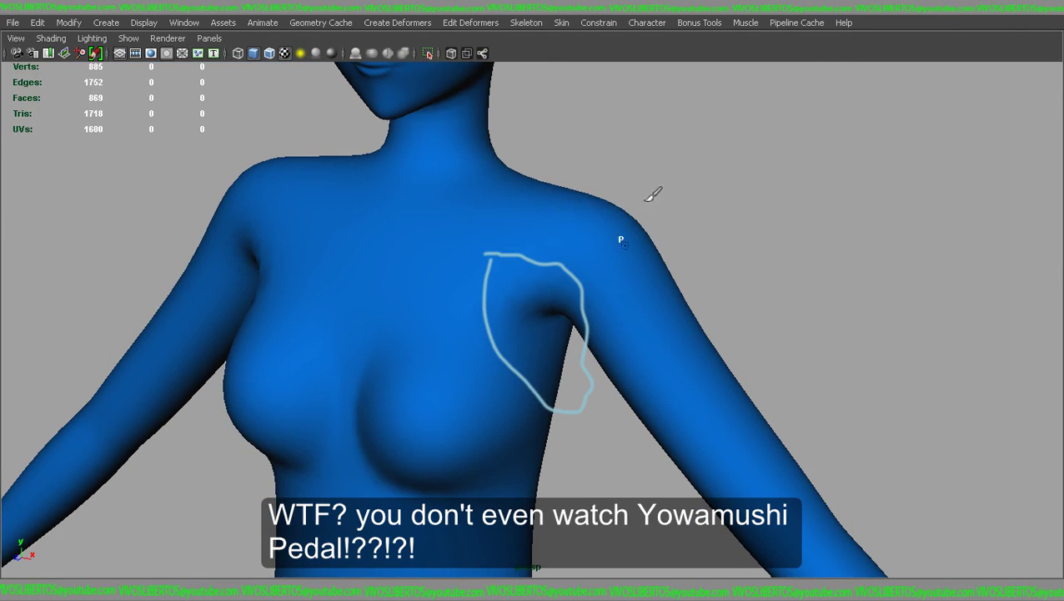
left_click(554, 227)
left_click_drag(492, 258, 534, 344)
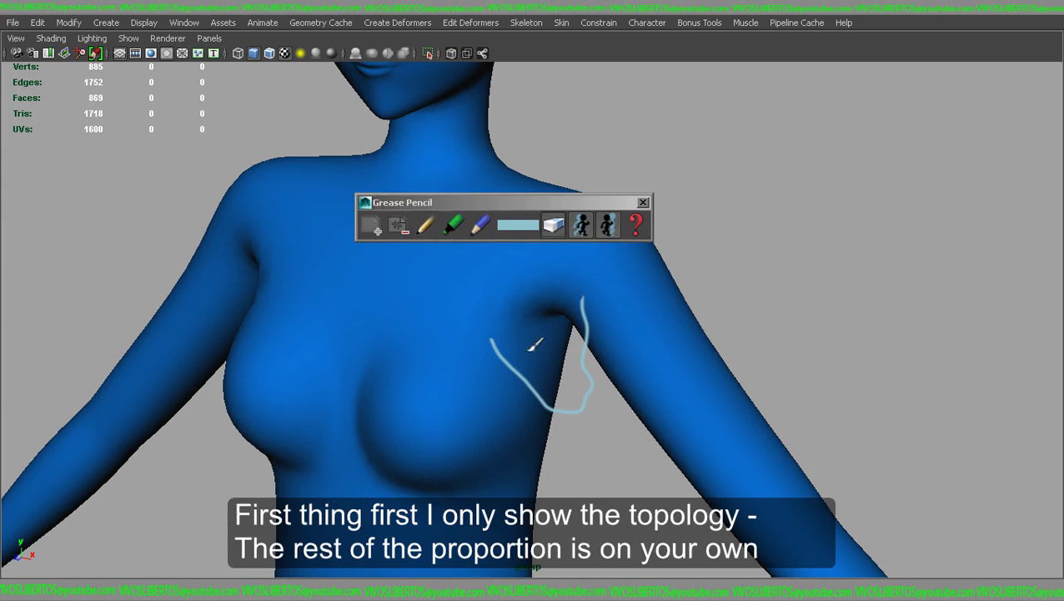
Step: Frame the A-pose and T-pose figures, then create a new polygon cube
mouse_move(813, 246)
right_mouse_down("alt")
mouse_move(558, 280)
mouse_move(558, 174)
mouse_move(542, 190)
mouse_move(608, 255)
mouse_move(476, 266)
mouse_move(680, 292)
right_mouse_up("alt")
mouse_move(768, 261)
right_mouse_down("alt")
mouse_move(698, 225)
mouse_move(739, 255)
right_mouse_up("alt")
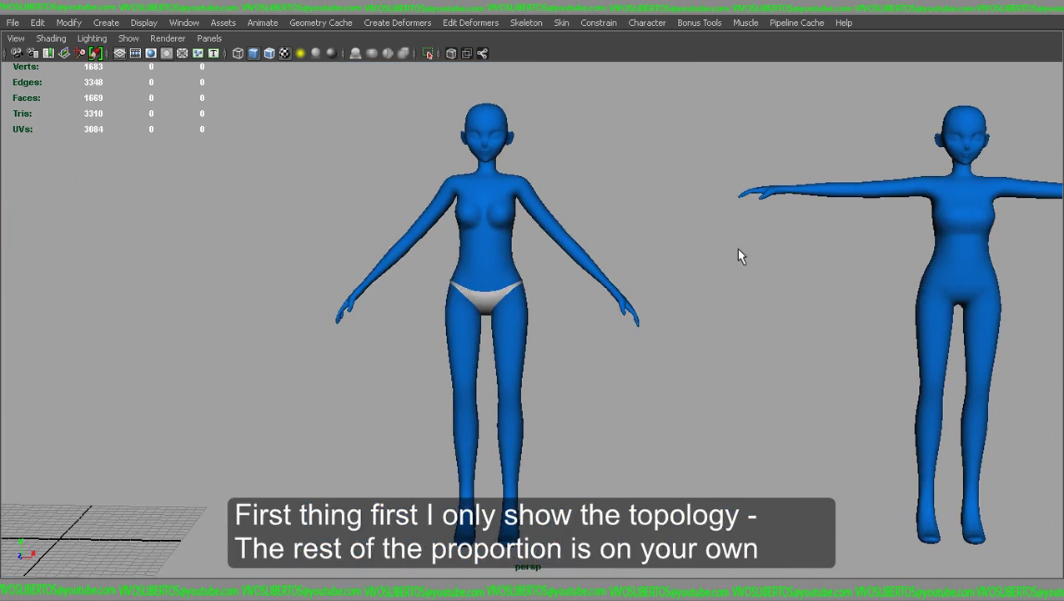
right_click_drag(459, 311, 459, 351, "shift")
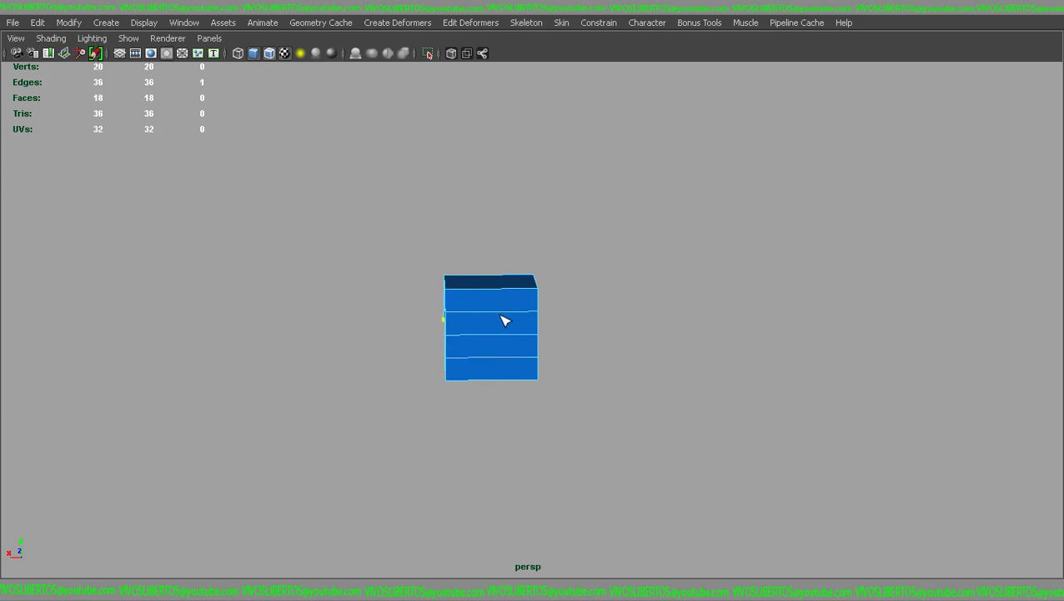
Step: Stretch the cube's top vertex rows upward and adjust the bottom row into an hourglass block
right_click_drag(480, 315, 749, 317, "alt")
mouse_move(749, 317)
left_mouse_down("alt")
mouse_move(487, 316)
mouse_move(561, 311)
mouse_move(713, 333)
mouse_move(623, 245)
mouse_move(581, 247)
left_mouse_up("alt")
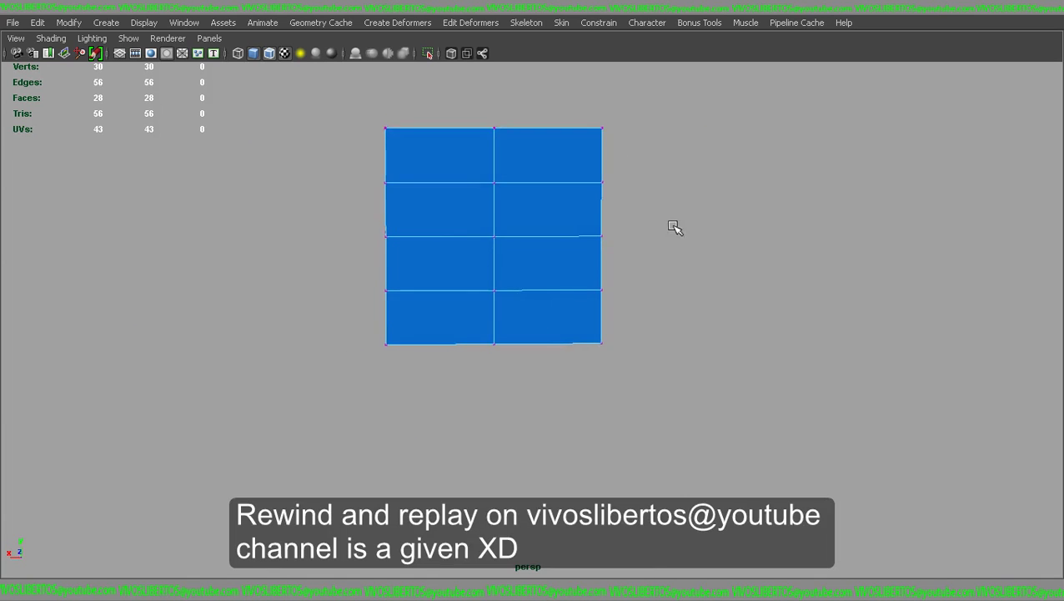
left_click_drag(663, 216, 606, 235)
left_click_drag(344, 162, 613, 245)
left_click_drag(504, 163, 504, 100)
left_click_drag(646, 315, 395, 373)
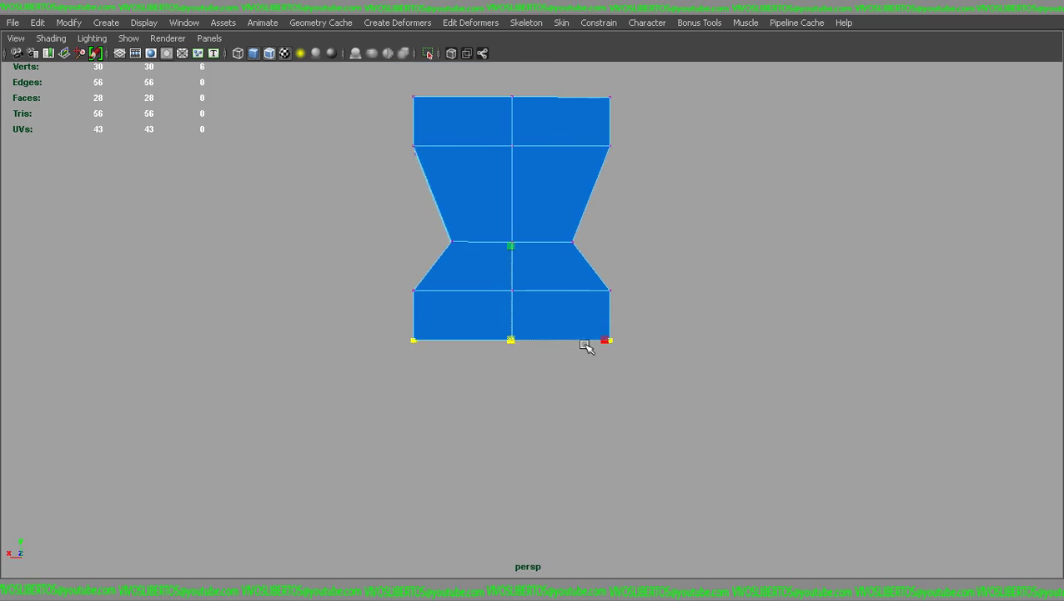
left_click_drag(514, 267, 454, 326, "alt")
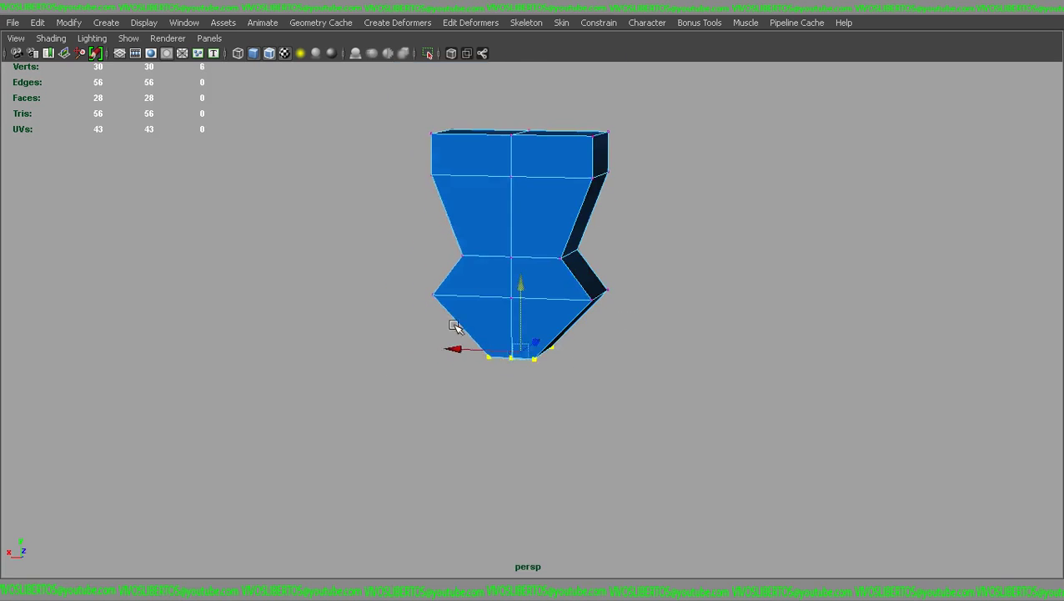
left_click(671, 368)
right_click_drag(672, 368, 782, 359, "alt")
Step: Select four upper side faces of the block and extrude them outward
right_click_drag(563, 245, 565, 302)
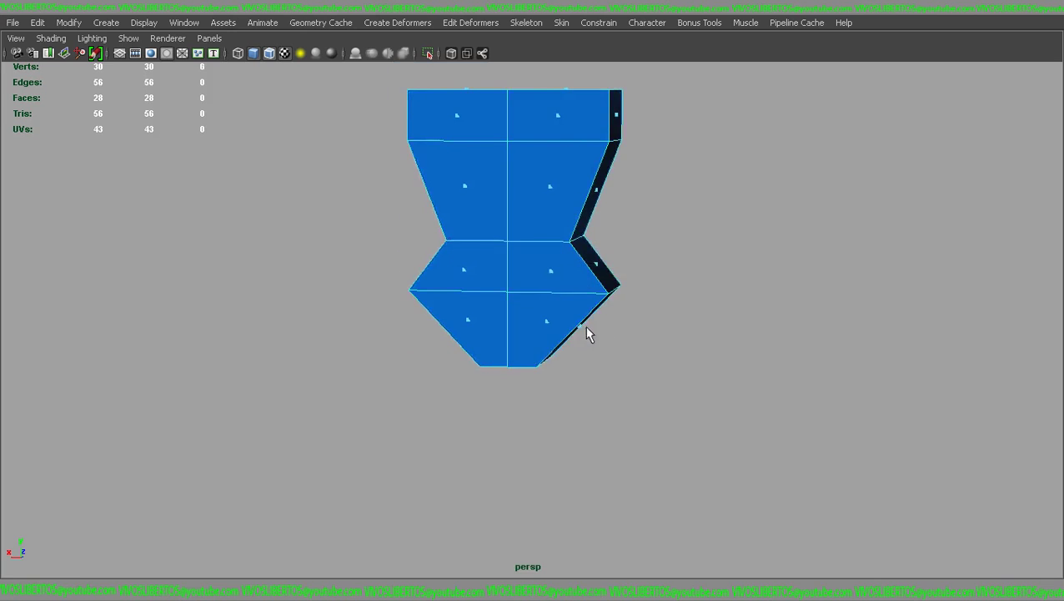
mouse_move(572, 330)
left_mouse_down("alt")
mouse_move(452, 336)
mouse_move(507, 357)
left_mouse_up("alt")
left_click(451, 337, "shift")
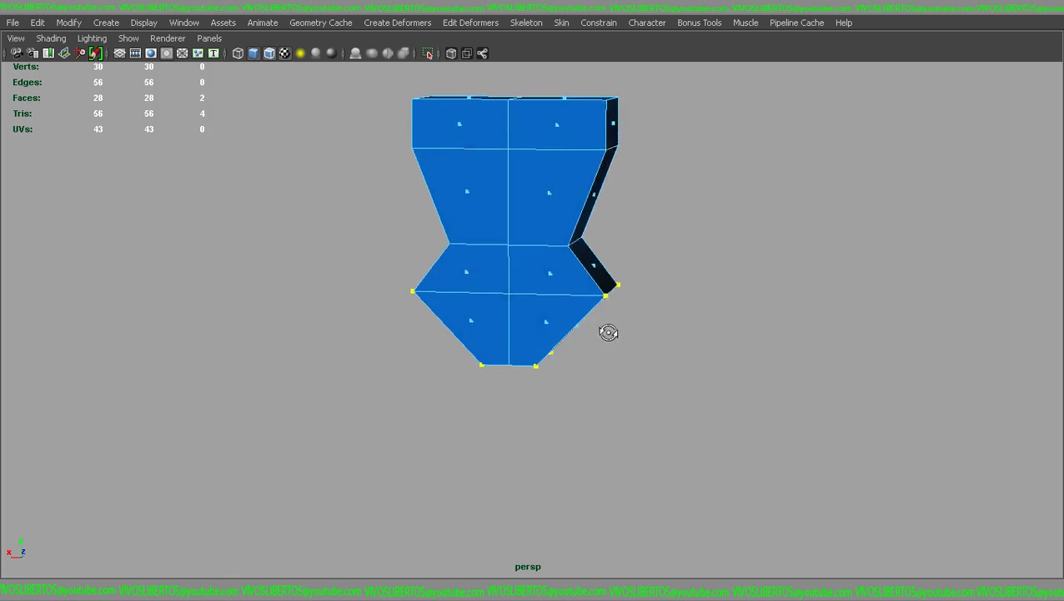
left_click(615, 132, "shift")
mouse_move(615, 131)
left_mouse_down("alt")
mouse_move(467, 187)
mouse_move(614, 142)
mouse_move(349, 165)
left_mouse_up("alt")
left_click(473, 188, "shift")
key("ctrl+e")
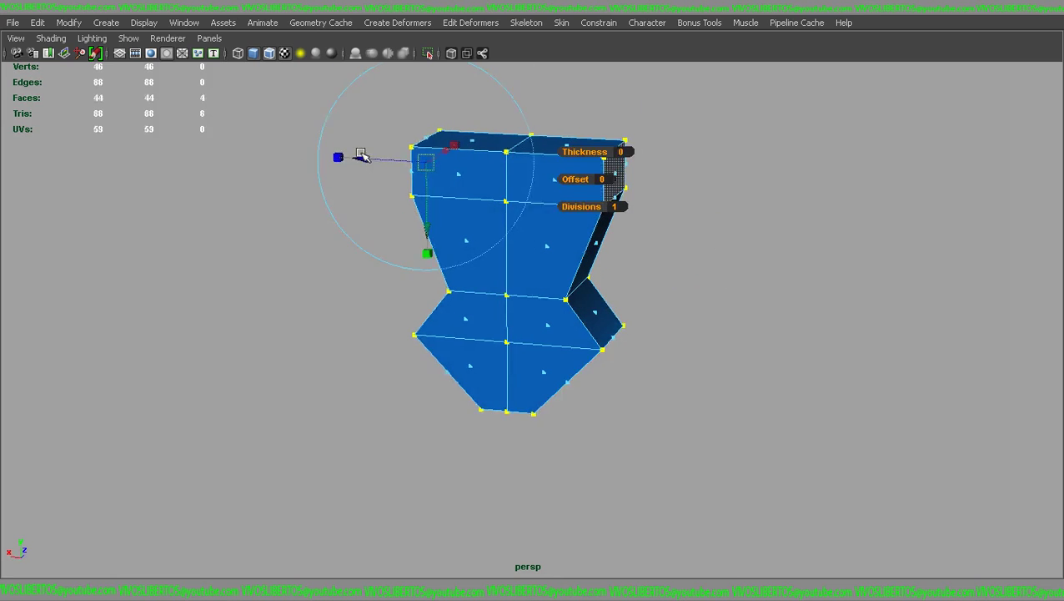
Step: Insert a horizontal edge loop across the waist and raise the top vertices
mouse_move(709, 264)
left_mouse_down("alt")
mouse_move(773, 208)
mouse_move(776, 333)
left_mouse_up("alt")
left_click(776, 333)
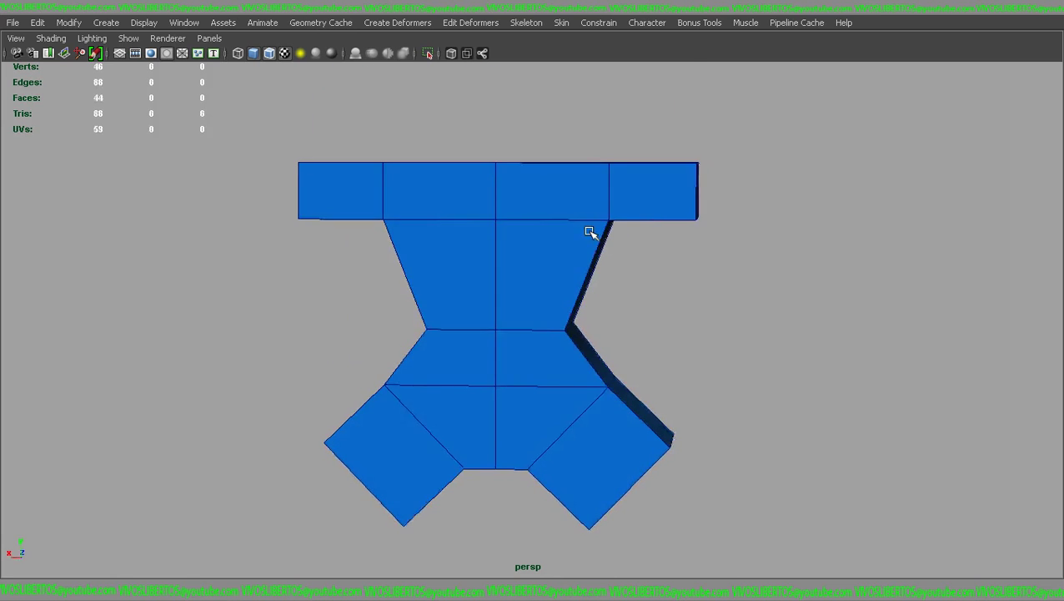
right_click_drag(544, 250, 493, 250, "shift")
left_click(500, 277)
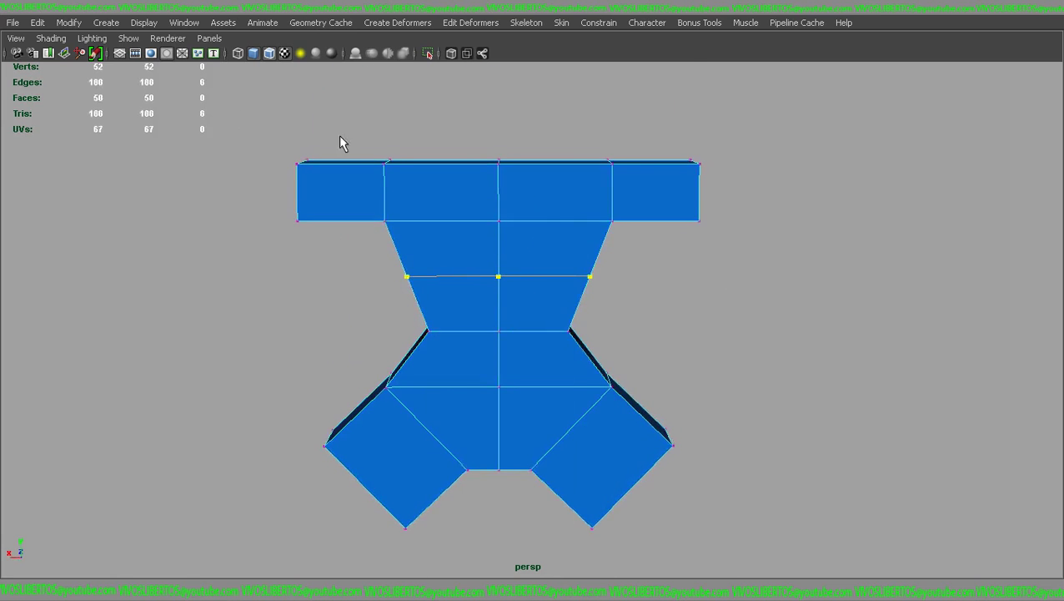
left_click_drag(495, 117, 496, 79)
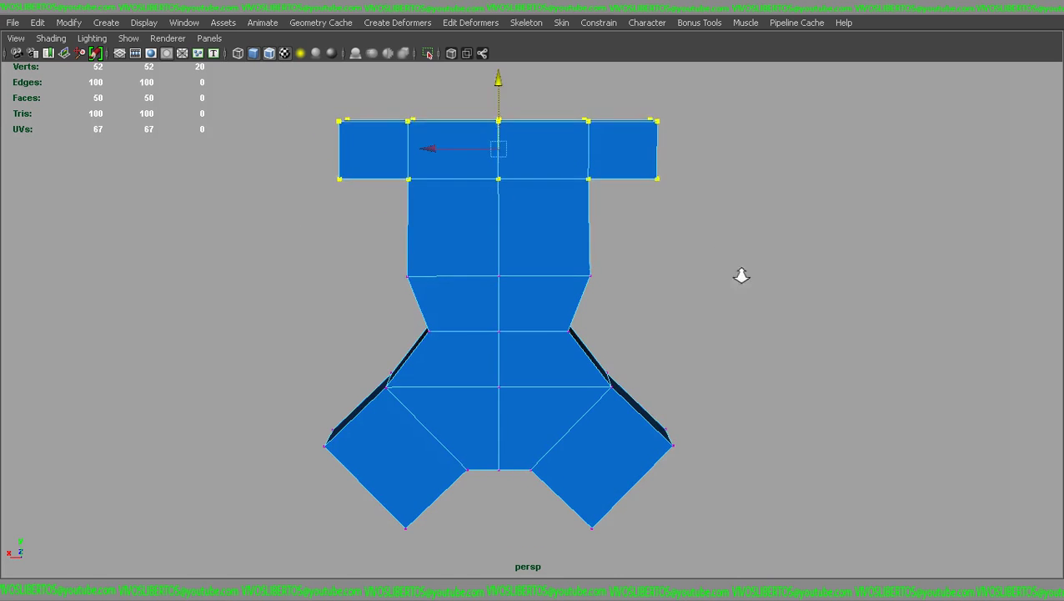
Step: Delete the crotch edges from the underside of the torso block
left_click_drag(741, 276, 684, 347, "alt")
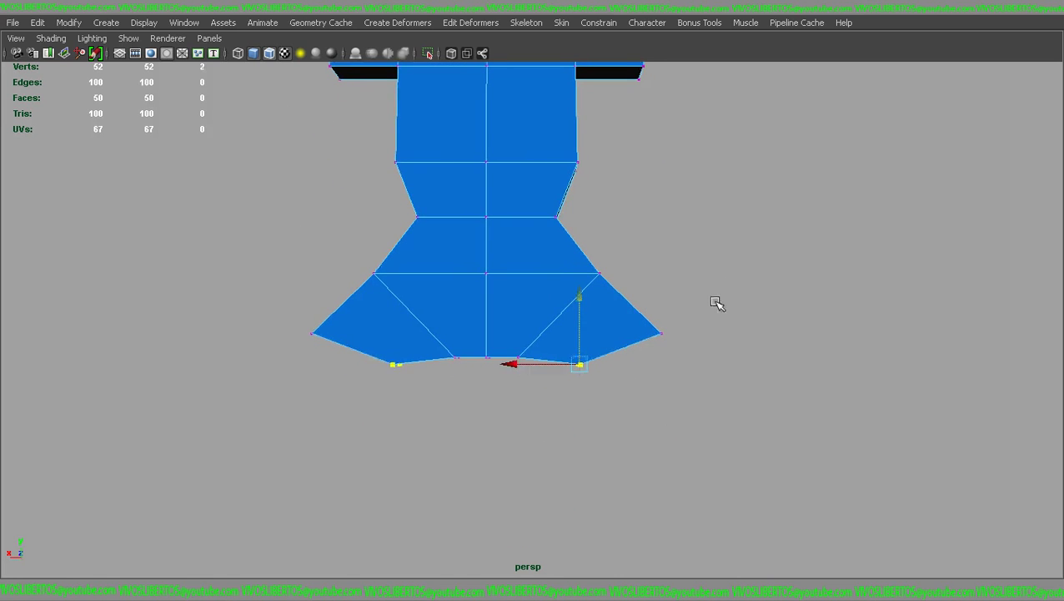
mouse_move(581, 345)
left_mouse_down("alt")
mouse_move(637, 359)
mouse_move(580, 330)
mouse_move(599, 335)
left_mouse_up("alt")
mouse_move(613, 404)
left_mouse_down("alt")
mouse_move(547, 435)
mouse_move(494, 440)
mouse_move(405, 402)
mouse_move(578, 376)
left_mouse_up("alt")
key("Delete")
key("Delete")
right_click_drag(592, 242, 528, 242)
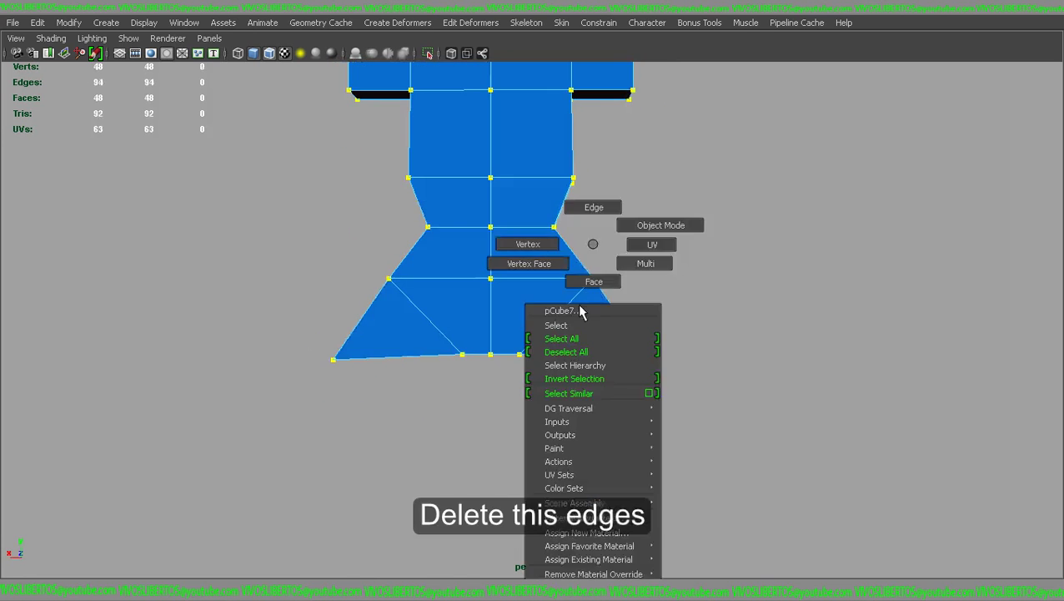
Step: Move a bottom corner hip vertex inward, comparing smoothed and cage displays
left_click_drag(634, 346, 665, 389)
left_click_drag(536, 360, 658, 308, "alt")
key("w")
key("ctrl+z")
key("3")
key("1")
left_click(686, 347)
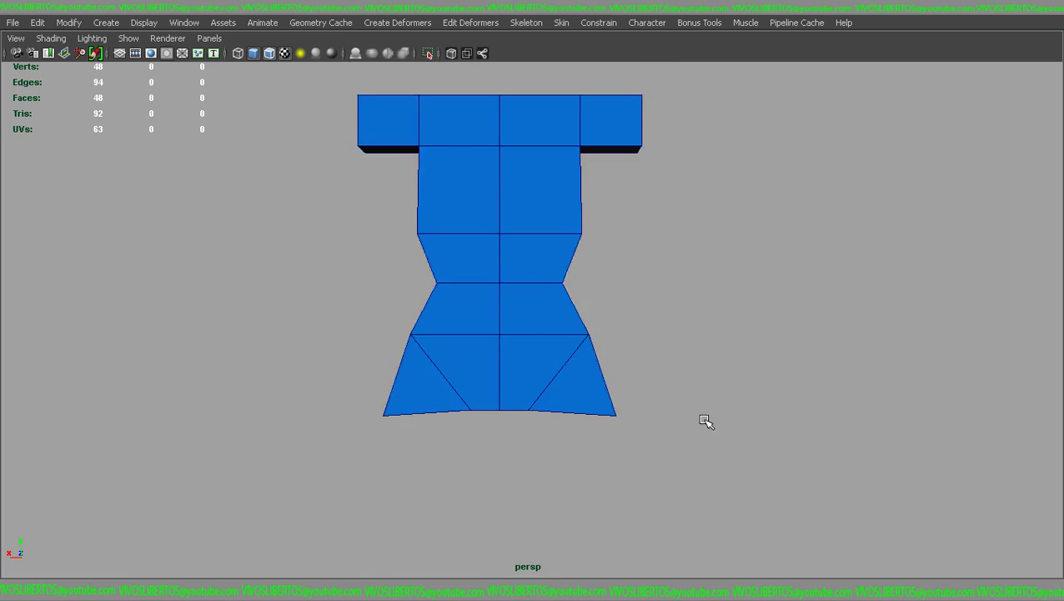
left_click_drag(706, 422, 554, 238, "alt")
right_click_drag(553, 237, 561, 288)
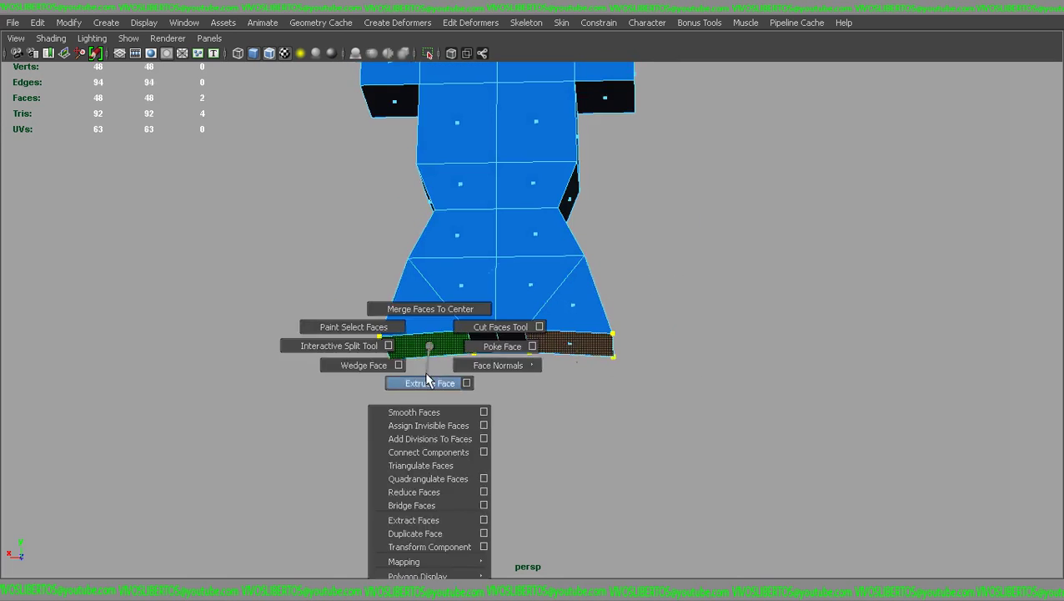
Step: Extrude the two bottom hip faces and pull them down into two leg stubs
right_click_drag(430, 352, 423, 382, "shift")
left_click_drag(503, 332, 503, 385)
scroll(646, 359, "up", 2)
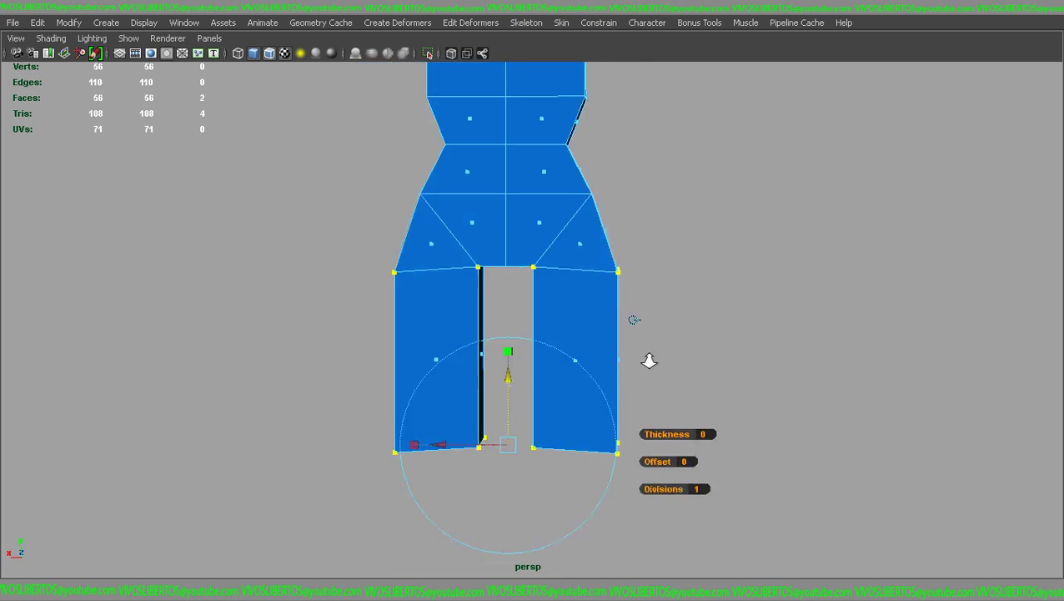
left_click(647, 358)
middle_click_drag(646, 358, 637, 300, "alt")
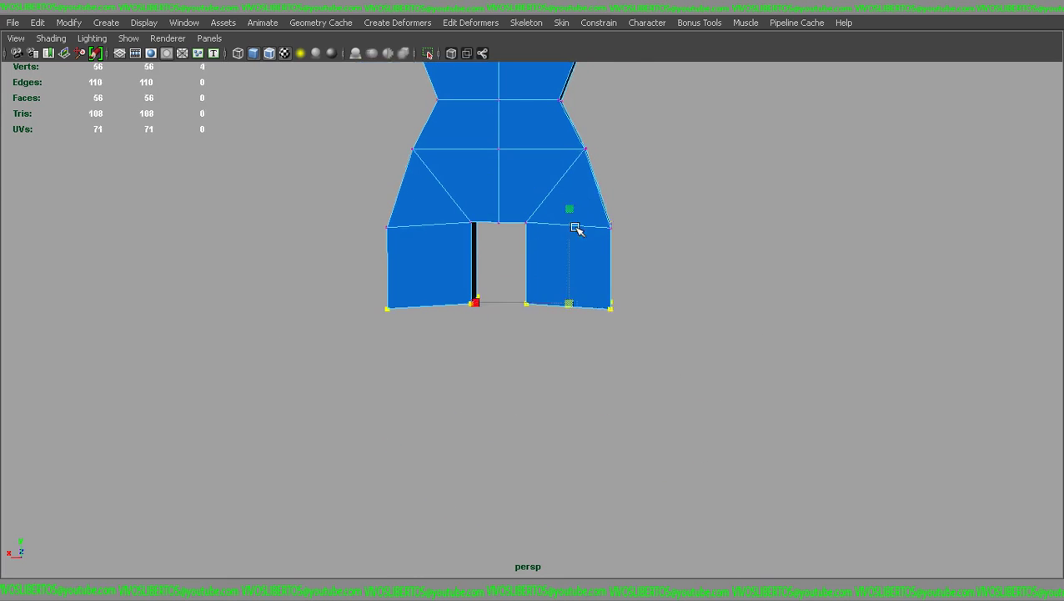
Step: Check the legged torso in smoothed preview, then select its top vertices
left_click_drag(583, 284, 463, 435, "alt")
key("3")
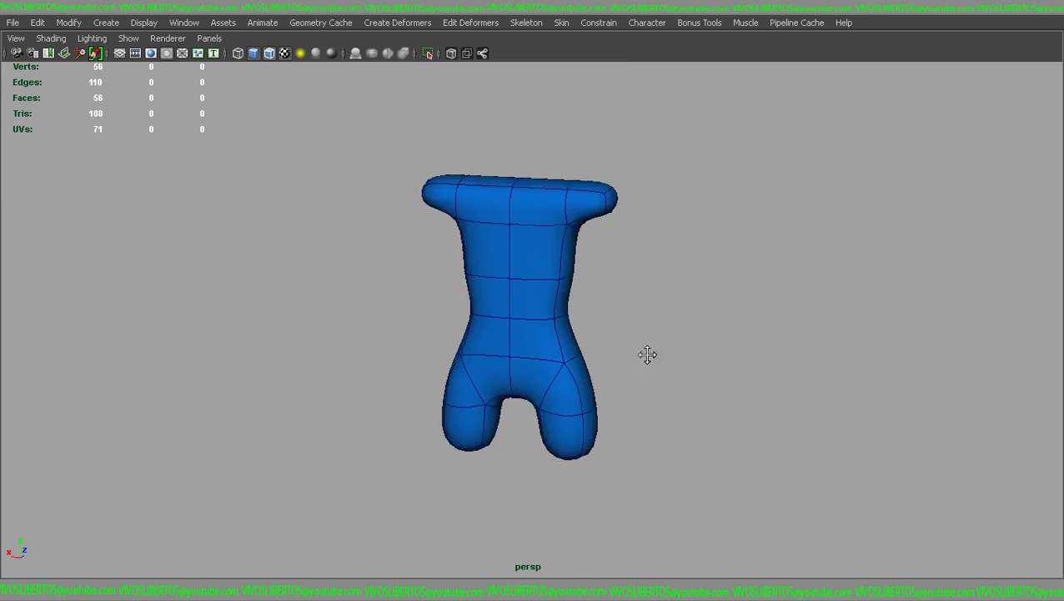
key("ctrl+z")
key("ctrl+z")
key("ctrl+z")
key("3")
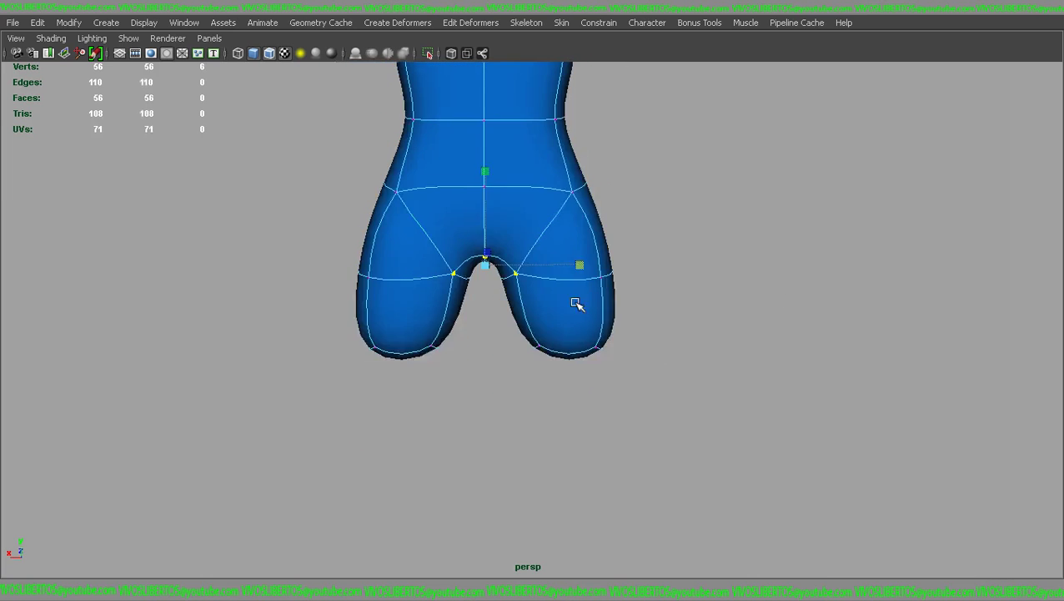
scroll(567, 294, "down", 2)
scroll(534, 285, "down", 2)
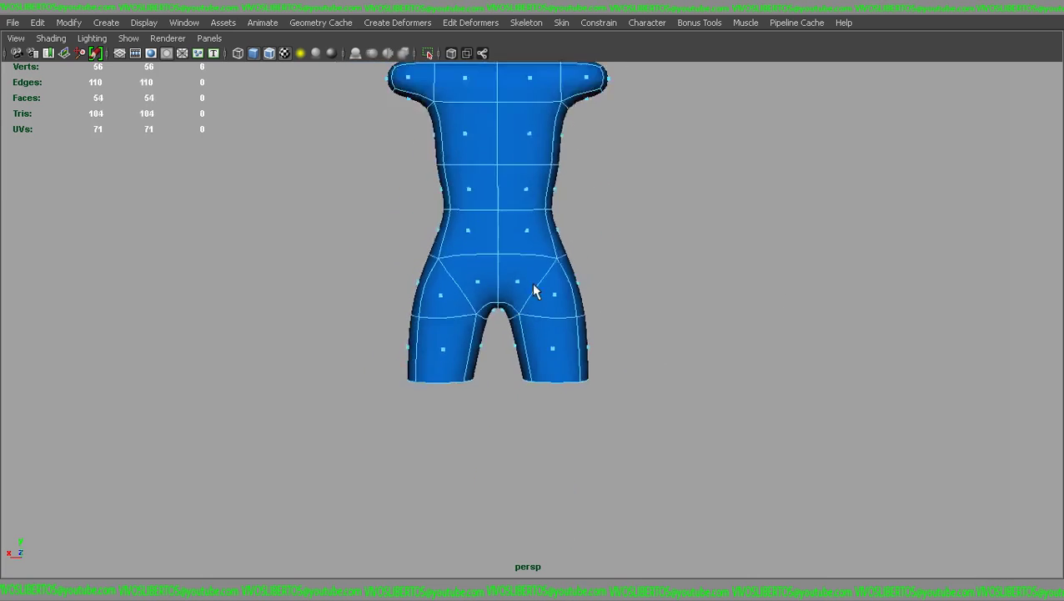
scroll(583, 221, "up", 2)
key("1")
mouse_move(582, 221)
left_mouse_down("alt")
mouse_move(320, 220)
mouse_move(653, 255)
mouse_move(466, 226)
mouse_move(480, 113)
left_mouse_up("alt")
key("3")
left_click_drag(480, 112, 565, 195)
Step: In the maximised side view, push the top torso vertices forward and fine-tune the bend
key("space")
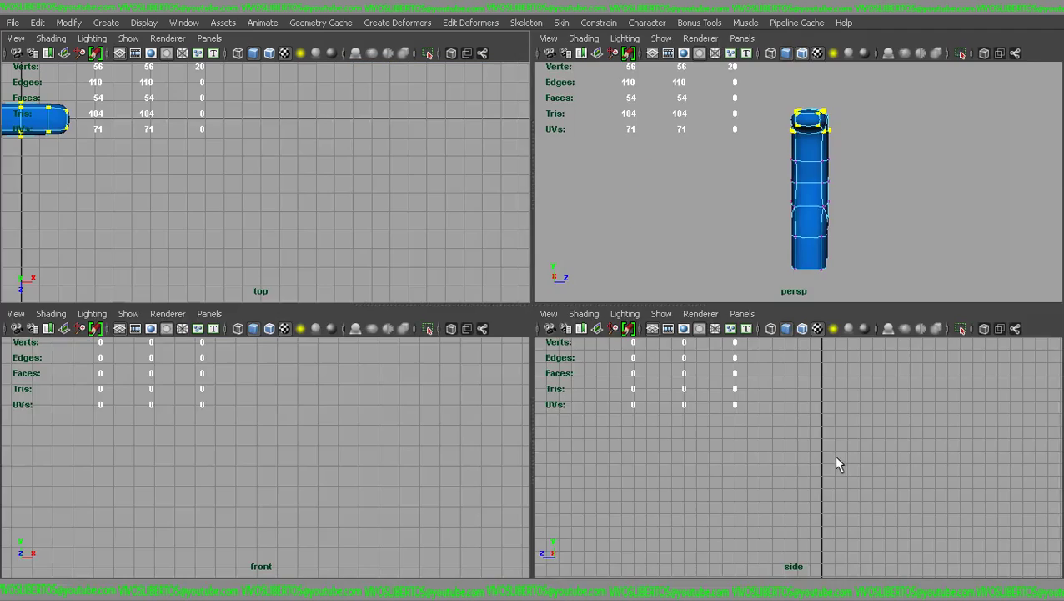
key("space")
key("f")
scroll(815, 419, "down", 5)
left_click_drag(448, 190, 590, 350)
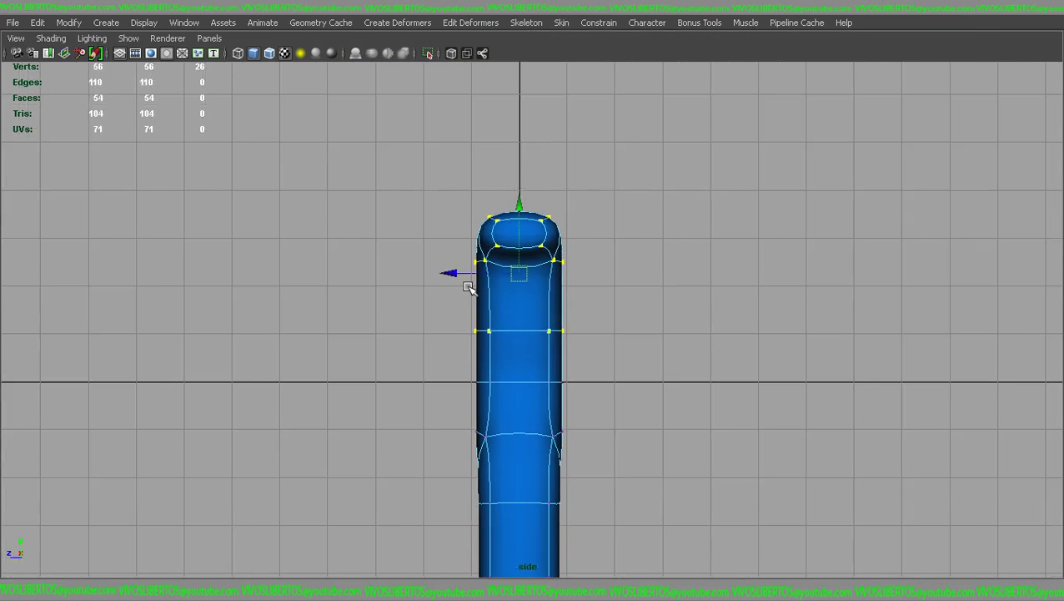
left_click_drag(469, 287, 495, 287)
middle_click_drag(542, 350, 541, 317, "alt")
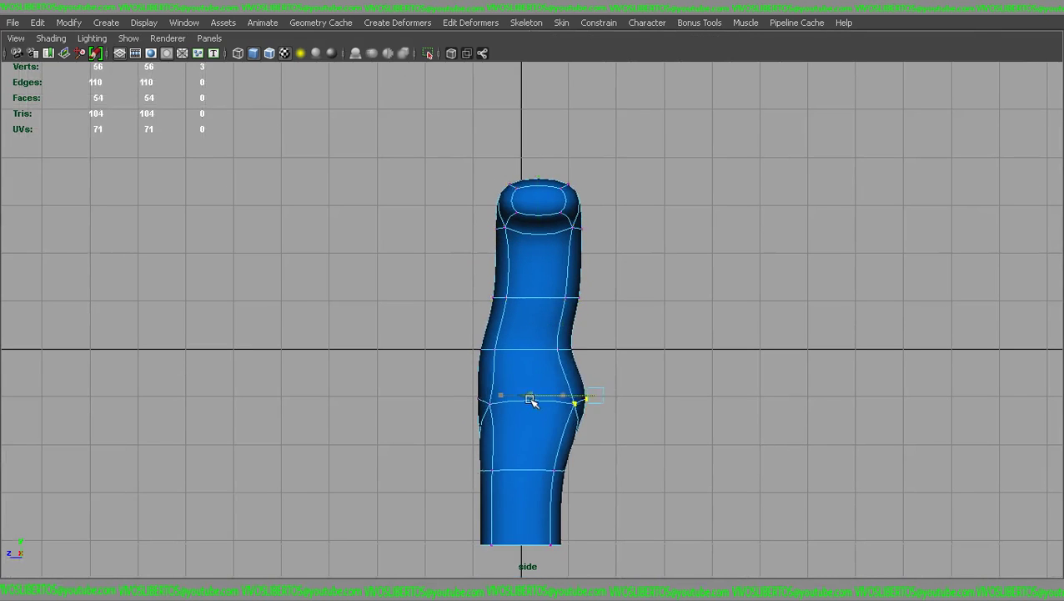
middle_click_drag(532, 401, 532, 414, "alt")
scroll(452, 187, "up", 1)
left_click_drag(425, 270, 411, 272)
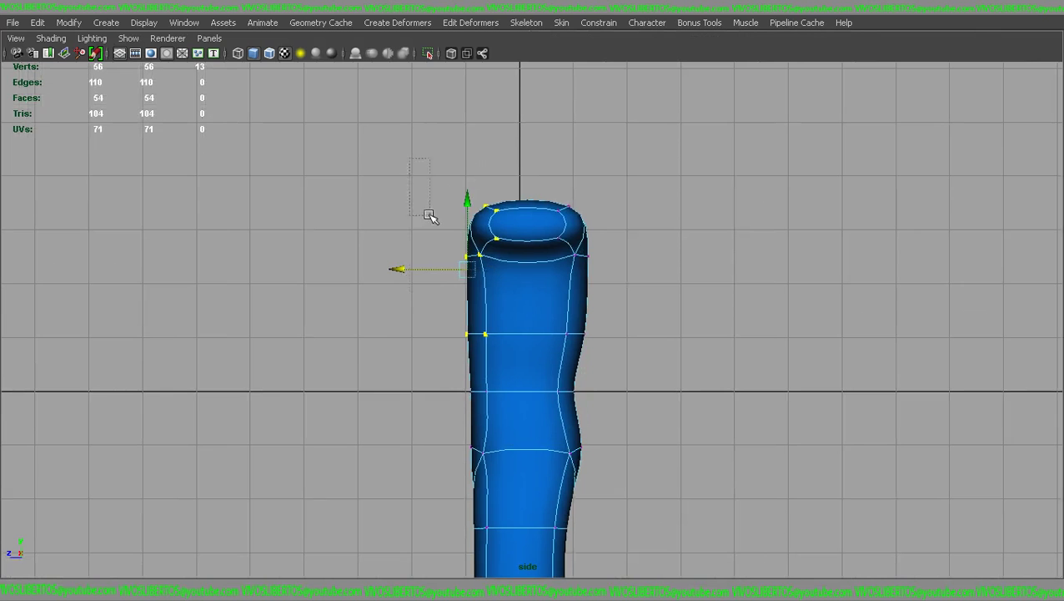
Step: Select a horizontal vertex row and return to a full perspective view
left_click_drag(429, 215, 421, 225)
key("1")
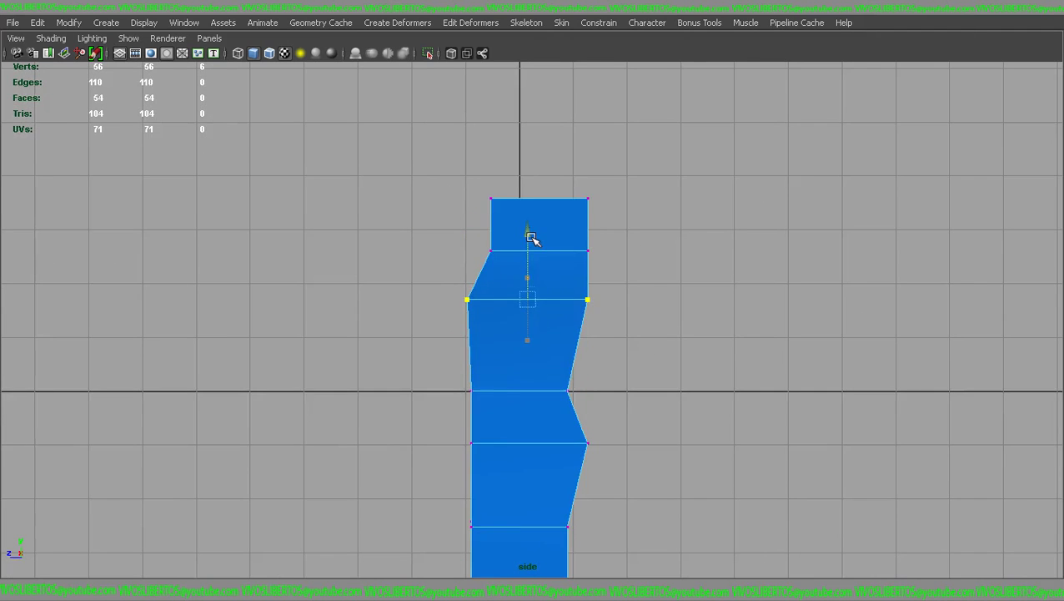
key("3")
key("space")
key("space")
Step: Inspect the curved torso in perspective, switching between cage and smoothed preview
mouse_move(785, 274)
left_mouse_down("alt")
mouse_move(733, 230)
mouse_move(702, 233)
left_mouse_up("alt")
key("1")
left_click(599, 222)
key("3")
left_click_drag(629, 209, 611, 242, "alt")
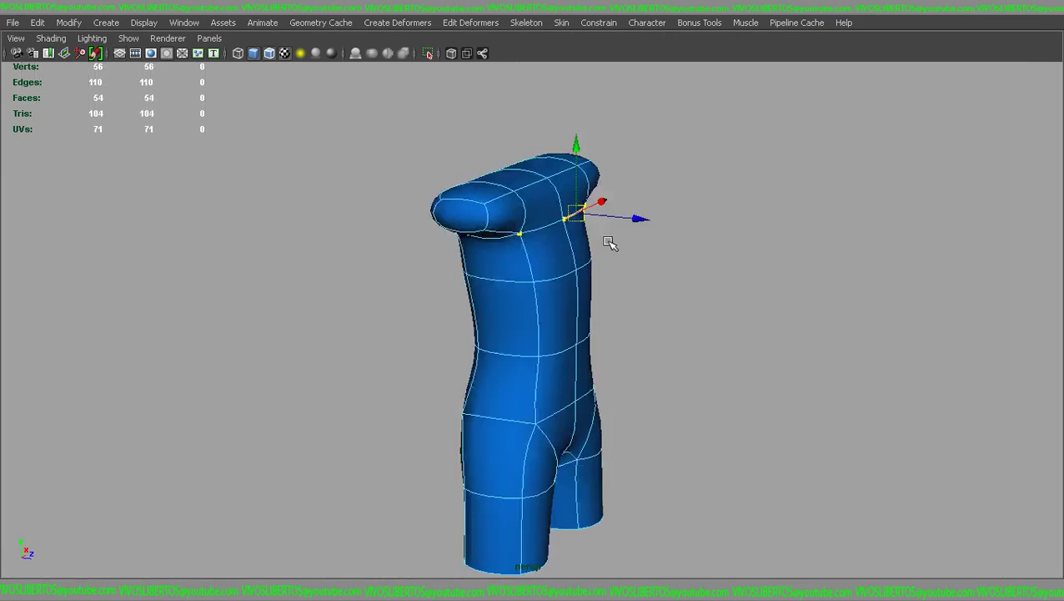
left_click_drag(681, 252, 720, 285, "alt")
left_click(720, 285)
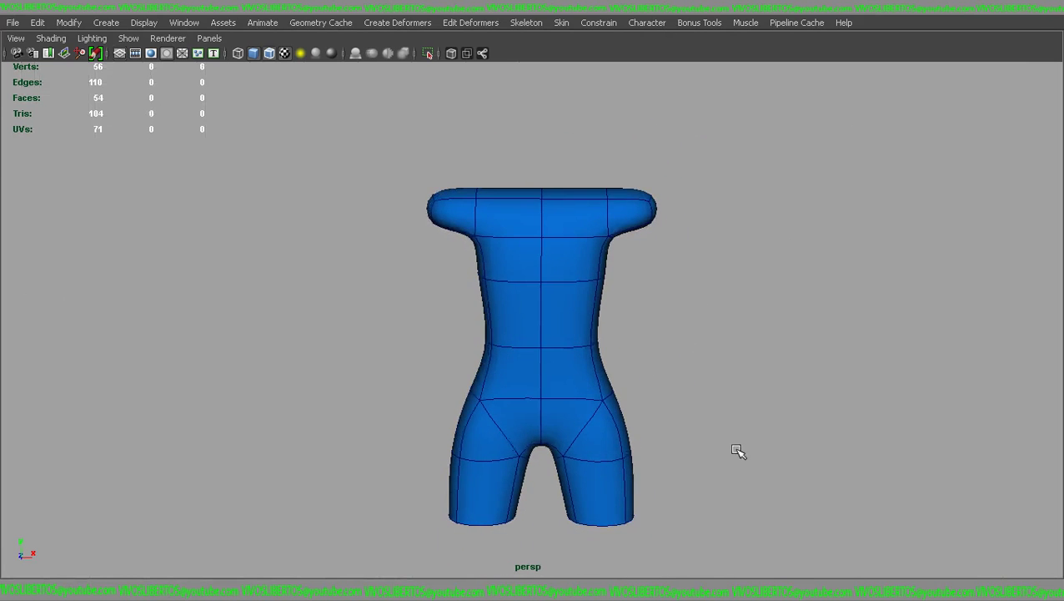
left_click_drag(738, 451, 739, 332, "alt")
left_click(580, 270)
scroll(580, 271, "down", 2)
left_click_drag(580, 271, 736, 303, "alt")
Step: Inspect the torso from the front, toggling between cage and smoothed preview
key("1")
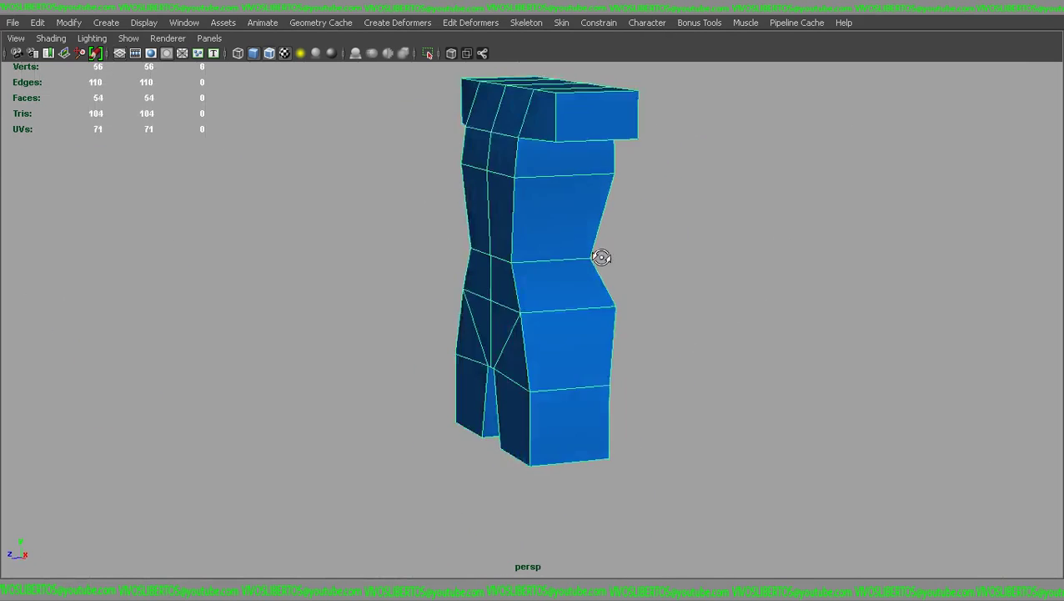
left_click_drag(601, 257, 613, 125, "alt")
right_click_drag(613, 125, 622, 85)
mouse_move(642, 183)
left_mouse_down("alt")
mouse_move(428, 176)
mouse_move(563, 190)
mouse_move(583, 211)
left_mouse_up("alt")
key("3")
key("1")
right_click_drag(583, 211, 538, 227, "shift")
Step: Insert additional edge loops down the torso with the Insert Edge Loop tool
left_click(582, 220)
mouse_move(582, 220)
left_mouse_down("alt")
mouse_move(525, 230)
mouse_move(524, 215)
mouse_move(641, 302)
left_mouse_up("alt")
key("3")
key("1")
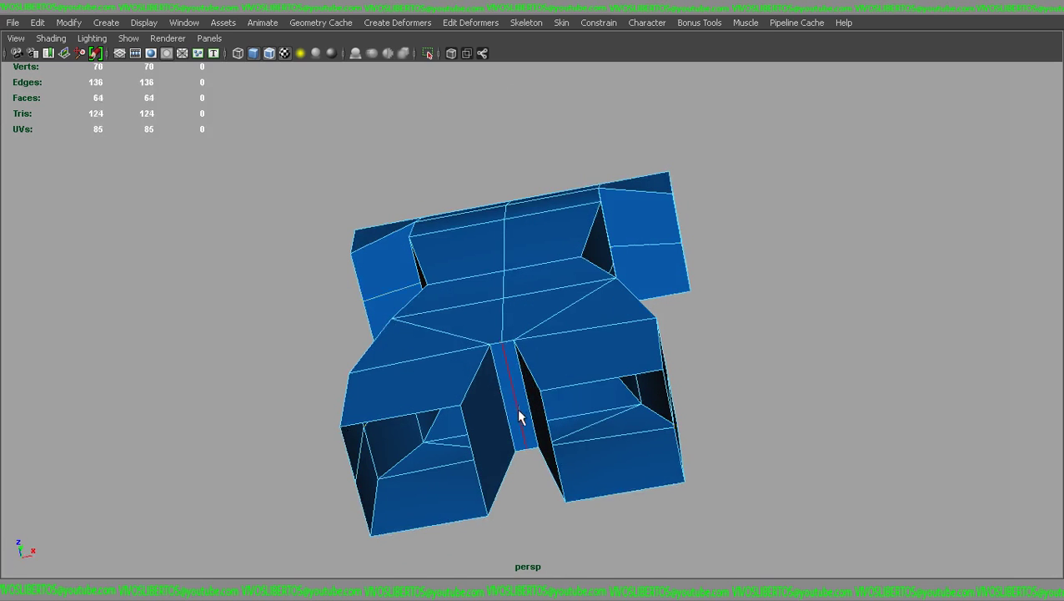
left_click(513, 417)
mouse_move(513, 418)
left_mouse_down("alt")
mouse_move(556, 397)
mouse_move(442, 337)
mouse_move(566, 351)
mouse_move(588, 269)
mouse_move(627, 275)
mouse_move(617, 207)
mouse_move(618, 269)
left_mouse_up("alt")
key("3")
key("1")
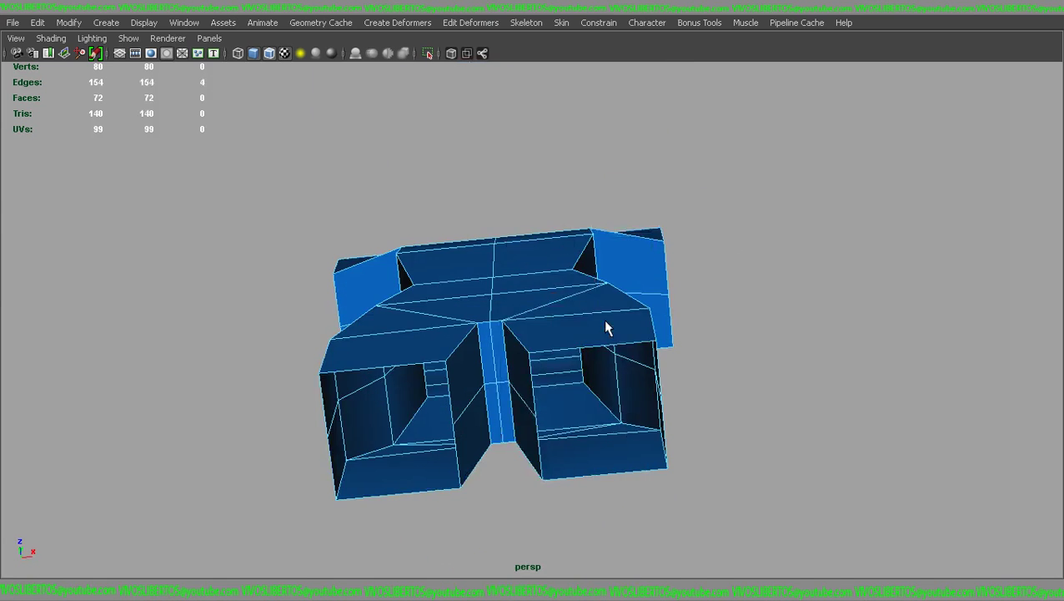
Step: View the legs and shoulder from the side, then select the shoulder opening edges
left_click_drag(607, 325, 578, 423, "alt")
key("3")
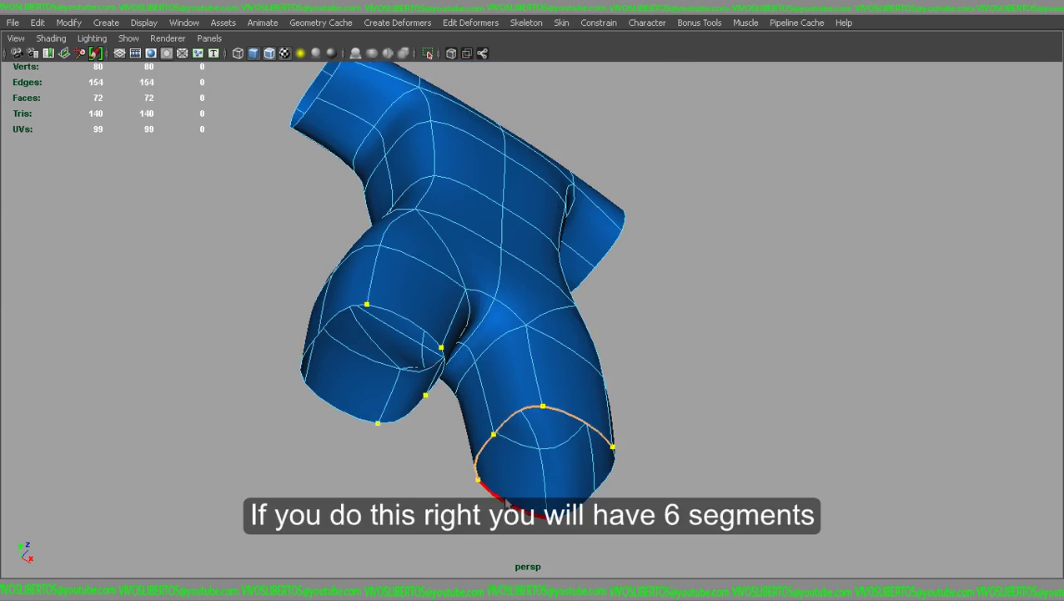
mouse_move(600, 488)
left_mouse_down("alt")
mouse_move(508, 363)
mouse_move(636, 463)
mouse_move(647, 204)
mouse_move(613, 178)
mouse_move(643, 203)
left_mouse_up("alt")
key("1")
left_click(613, 177, "shift")
left_click(731, 197, "shift")
mouse_move(730, 197)
left_mouse_down("alt")
mouse_move(808, 195)
mouse_move(668, 202)
mouse_move(544, 182)
mouse_move(490, 304)
mouse_move(511, 137)
mouse_move(392, 199)
mouse_move(682, 266)
left_mouse_up("alt")
Step: Move the shoulder edges into a rounder shape, checking the smoothed result from the front
key("w")
left_click_drag(673, 217, 503, 325, "alt")
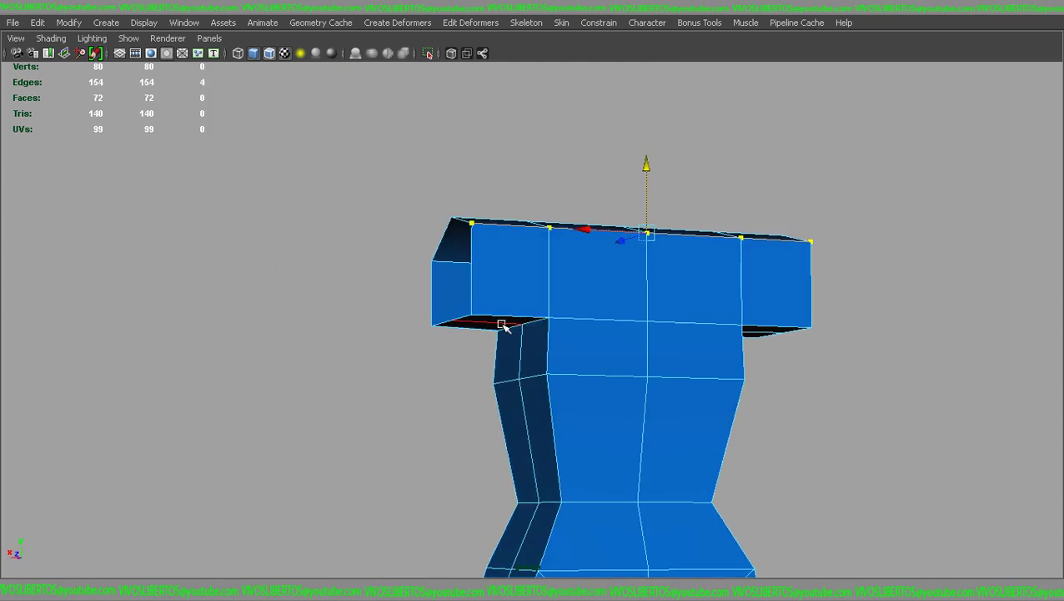
key("3")
mouse_move(482, 279)
left_mouse_down("alt")
mouse_move(600, 308)
mouse_move(594, 287)
left_mouse_up("alt")
key("1")
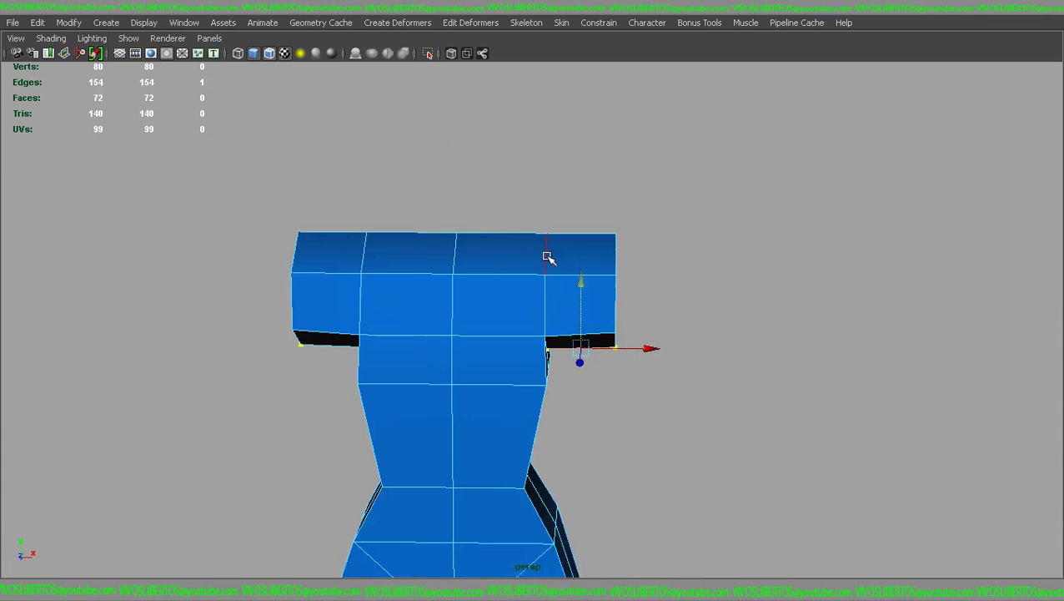
key("3")
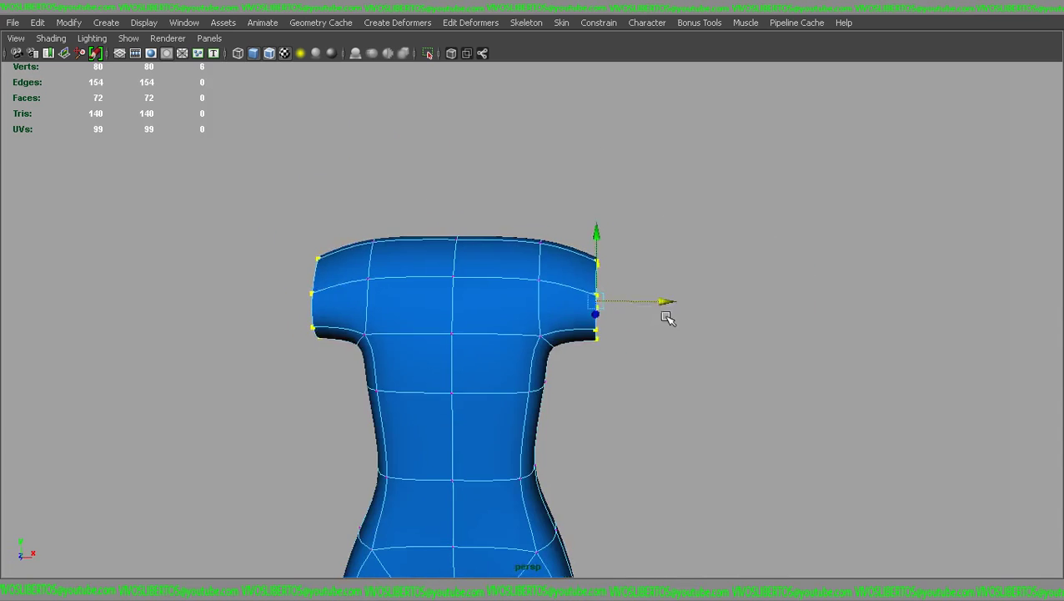
middle_click_drag(667, 316, 544, 292, "alt")
key("1")
mouse_move(544, 292)
left_mouse_down("alt")
mouse_move(565, 275)
mouse_move(550, 214)
mouse_move(606, 242)
left_mouse_up("alt")
Step: Select the torso's side edge loop without the shoulder edge and adjust it
double_click(550, 214)
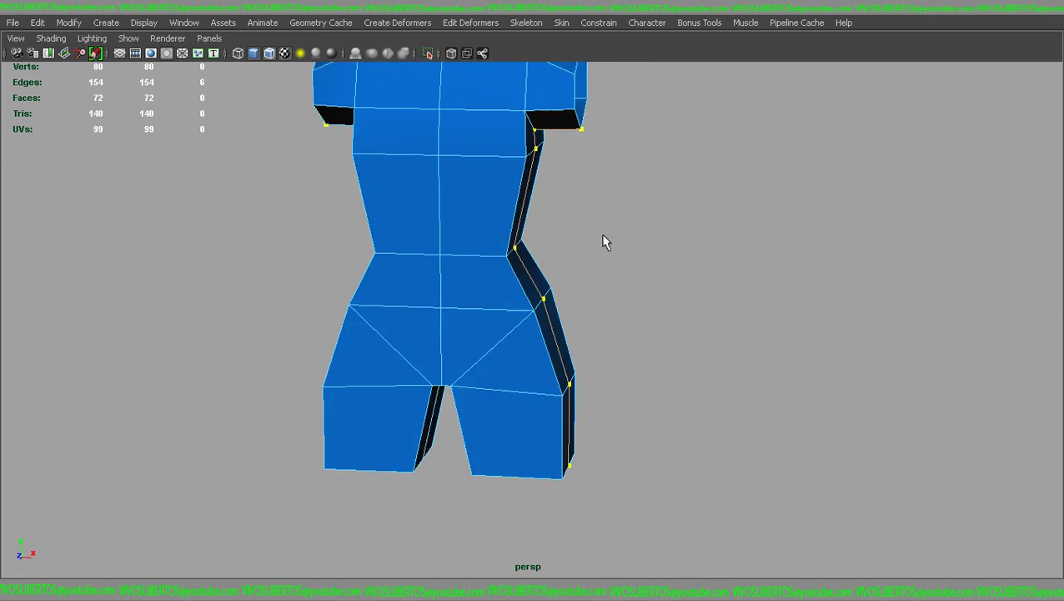
left_click(571, 142, "ctrl")
left_click_drag(571, 142, 598, 261, "alt")
key("3")
mouse_move(601, 320)
left_mouse_down("alt")
mouse_move(345, 266)
mouse_move(524, 385)
mouse_move(518, 298)
mouse_move(705, 314)
left_mouse_up("alt")
key("1")
Step: Move a single hip edge outward to make the smoothed hips curvier
left_click(518, 298)
key("3")
key("1")
key("3")
key("1")
Step: Adjust an inner-thigh edge from the front, then clear the edge selection
mouse_move(547, 363)
left_mouse_down("alt")
mouse_move(420, 365)
mouse_move(527, 361)
left_mouse_up("alt")
left_click(527, 361)
key("3")
key("1")
key("3")
scroll(765, 360, "down", 3)
left_click(637, 403)
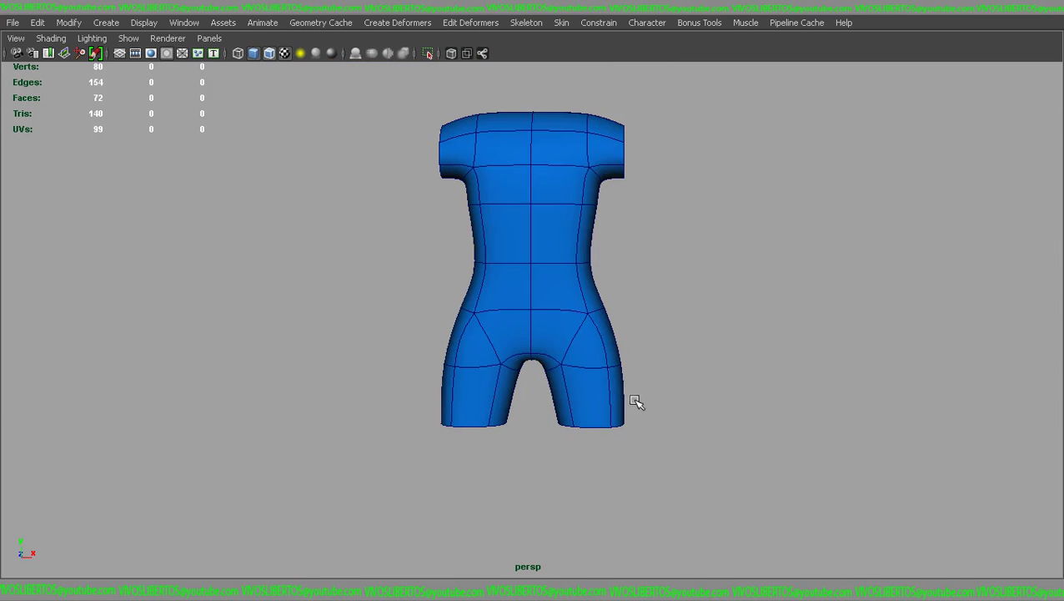
Step: Cut a new edge path across the torso with the Split Polygon Tool
key("1")
right_click_drag(570, 239, 563, 277, "shift")
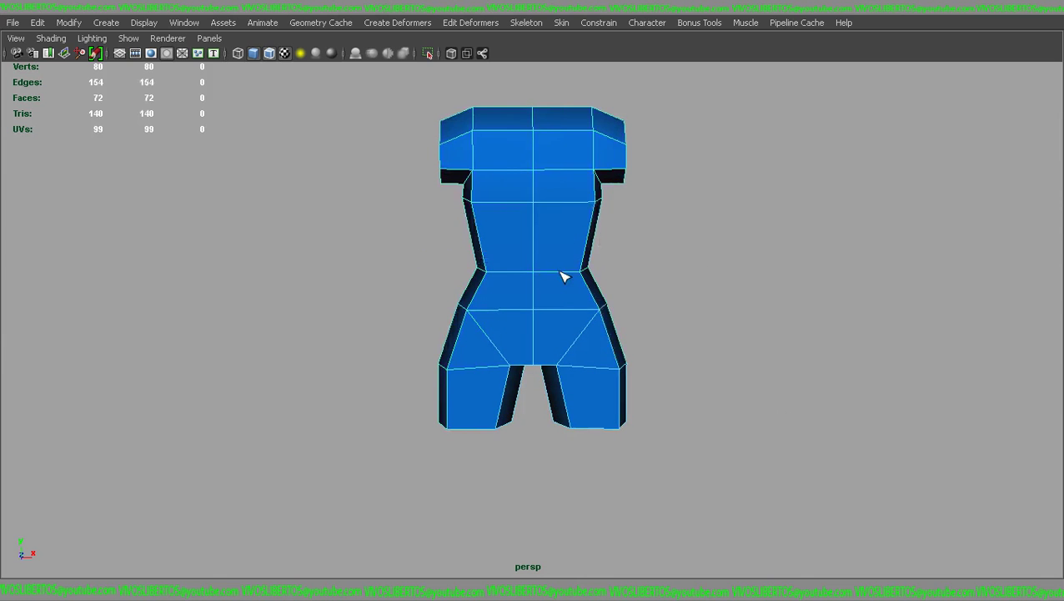
key("Return")
left_click_drag(508, 276, 244, 274, "alt")
Step: Move the new hip and groin vertices, comparing cage and smoothed views
left_click_drag(715, 274, 583, 233, "alt")
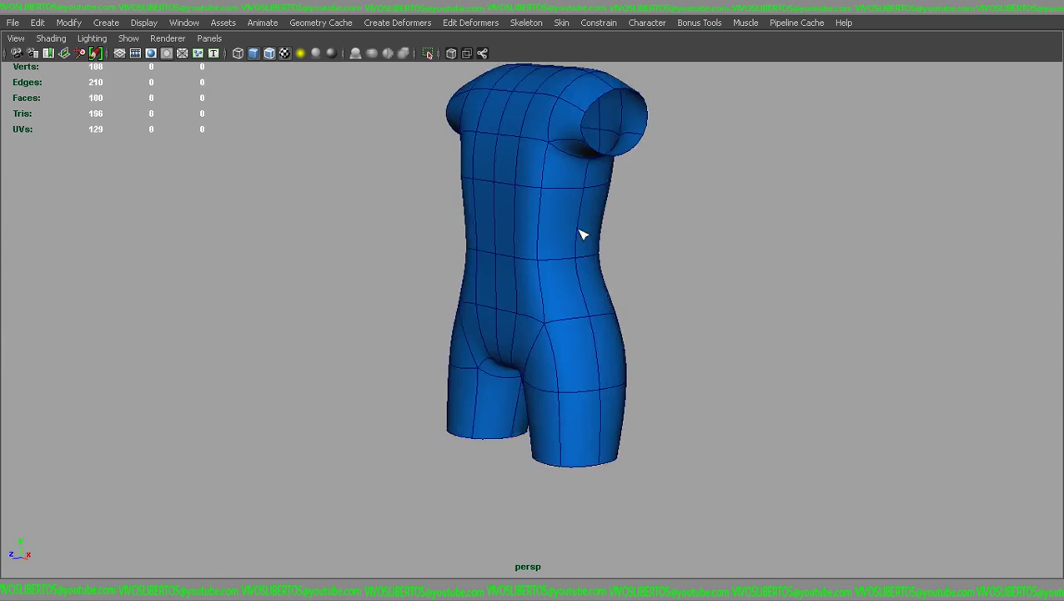
right_click_drag(535, 238, 532, 181)
key("1")
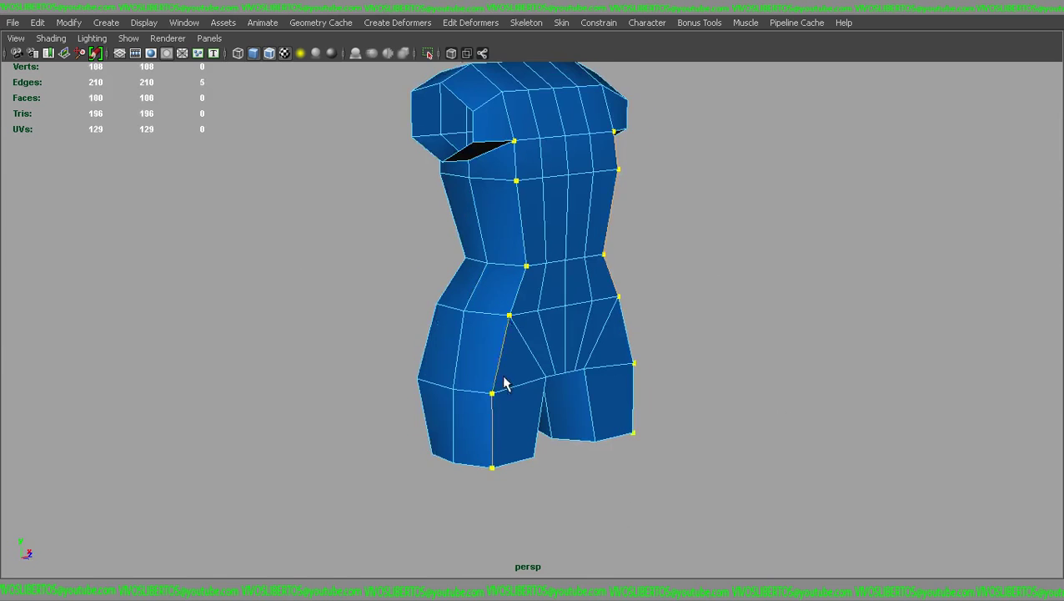
left_click_drag(504, 383, 637, 375, "alt")
key("w")
mouse_move(628, 291)
left_mouse_down("alt")
mouse_move(627, 351)
mouse_move(507, 376)
mouse_move(560, 394)
left_mouse_up("alt")
key("3")
mouse_move(545, 309)
left_mouse_down("alt")
mouse_move(760, 299)
mouse_move(582, 244)
mouse_move(641, 258)
mouse_move(524, 252)
left_mouse_up("alt")
key("1")
key("3")
Step: Duplicate the torso mesh and delete the duplicate again
left_click(589, 167)
scroll(574, 324, "down", 3)
key("ctrl+d")
left_click_drag(573, 323, 601, 331)
key("Delete")
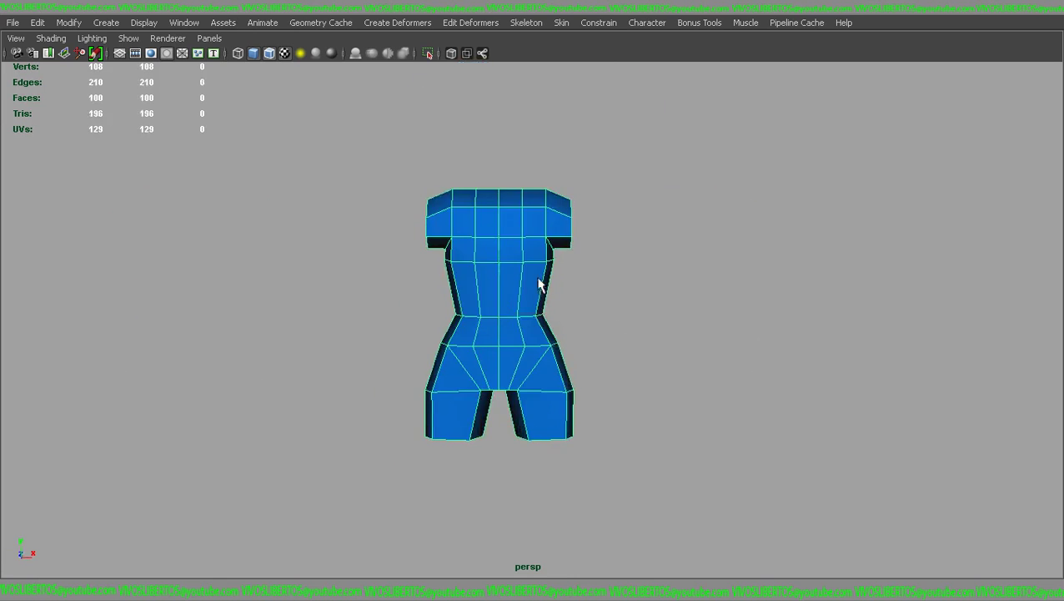
Step: Switch the torso to vertex mode and shape the top vertices into a neck
left_click_drag(538, 285, 684, 356, "alt")
right_click(487, 249)
mouse_move(488, 249)
left_mouse_down("alt")
mouse_move(475, 230)
mouse_move(499, 237)
mouse_move(410, 261)
mouse_move(404, 221)
left_mouse_up("alt")
key("w")
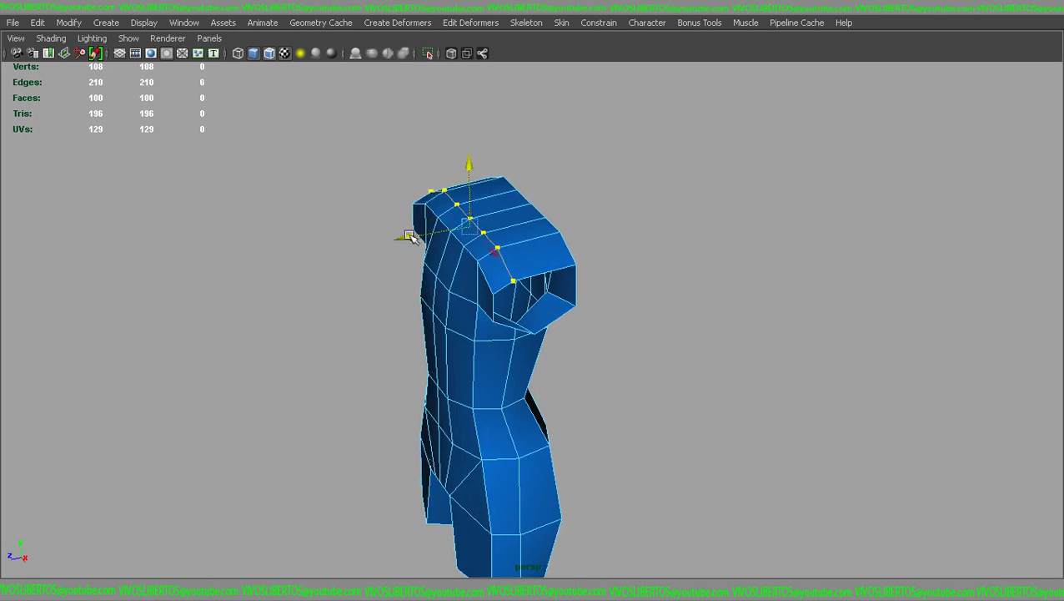
mouse_move(480, 162)
left_mouse_down("alt")
mouse_move(589, 194)
mouse_move(499, 246)
mouse_move(589, 265)
left_mouse_up("alt")
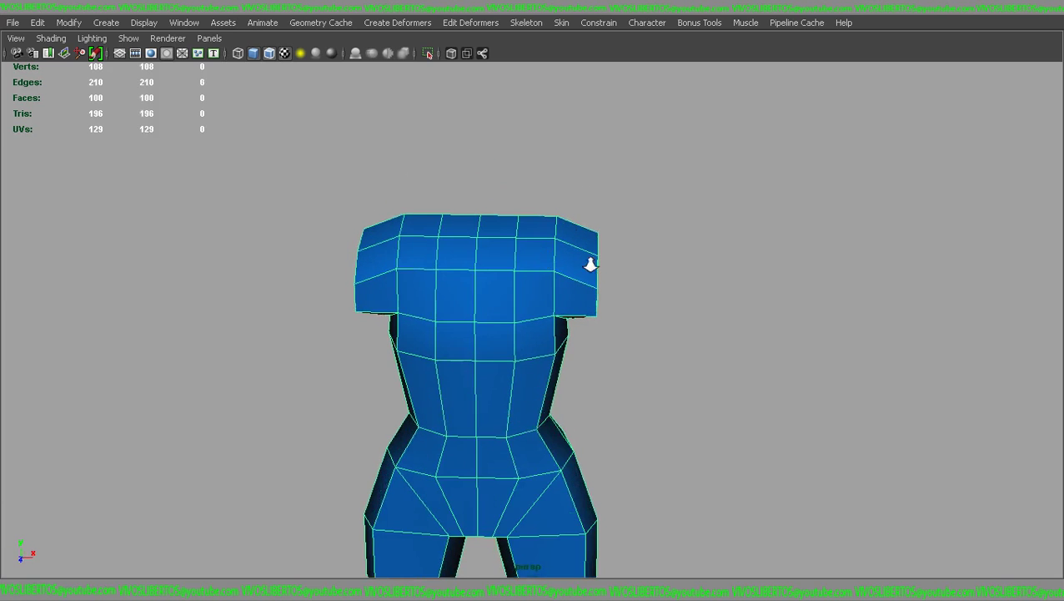
mouse_move(457, 232)
left_mouse_down("alt")
mouse_move(330, 255)
mouse_move(556, 292)
mouse_move(518, 257)
left_mouse_up("alt")
Step: Select the neck's two top faces and delete them, leaving the neck open
left_click(518, 257, "shift")
right_click_drag(515, 241, 512, 275, "shift")
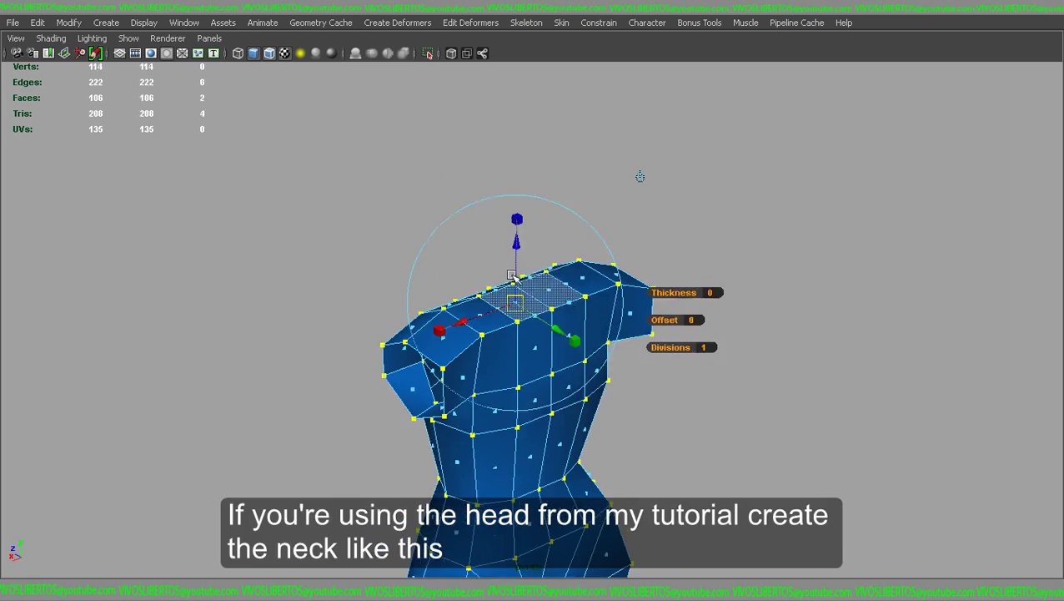
left_click_drag(516, 182, 681, 233, "alt")
key("Delete")
mouse_move(672, 308)
left_mouse_down("alt")
mouse_move(372, 295)
mouse_move(537, 295)
left_mouse_up("alt")
key("3")
mouse_move(470, 276)
left_mouse_down("alt")
mouse_move(770, 269)
mouse_move(542, 294)
left_mouse_up("alt")
key("1")
key("3")
left_click(647, 332)
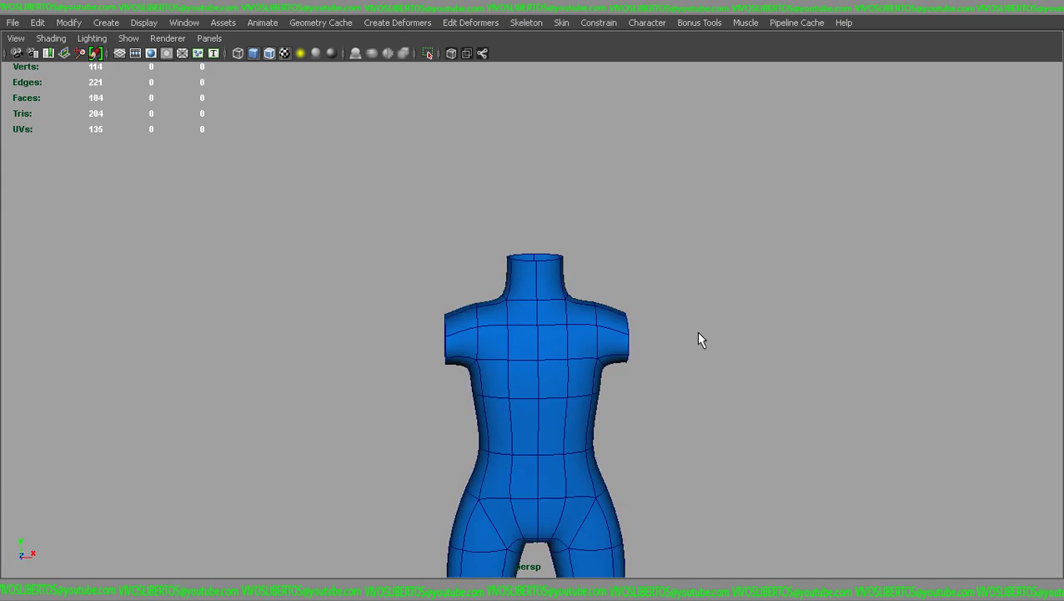
Step: Cancel the Save As dialog and place a neckless torso copy beside the torso
key("ctrl+shift+s")
left_click(901, 560)
key("ctrl+shift+h")
Step: Frame both torsos and duplicate the torso
key("a")
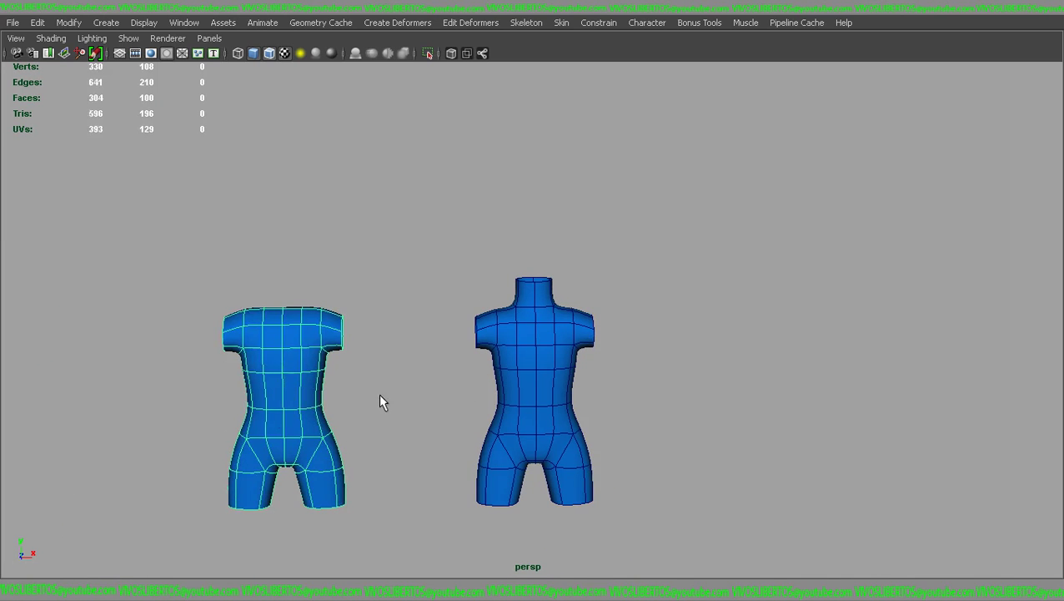
key("shift+d")
scroll(584, 313, "up", 5)
key("3")
Step: Select the top band of faces and extrude them into a neck, then undo
right_click_drag(564, 319, 559, 292)
left_click_drag(581, 273, 433, 333)
left_click_drag(434, 333, 524, 377, "alt")
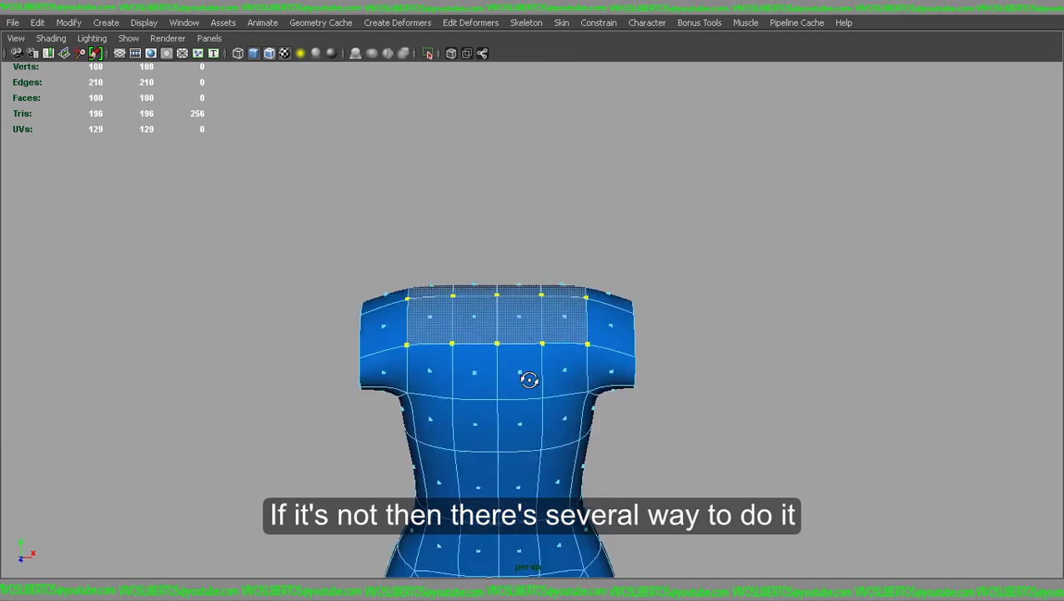
key("1")
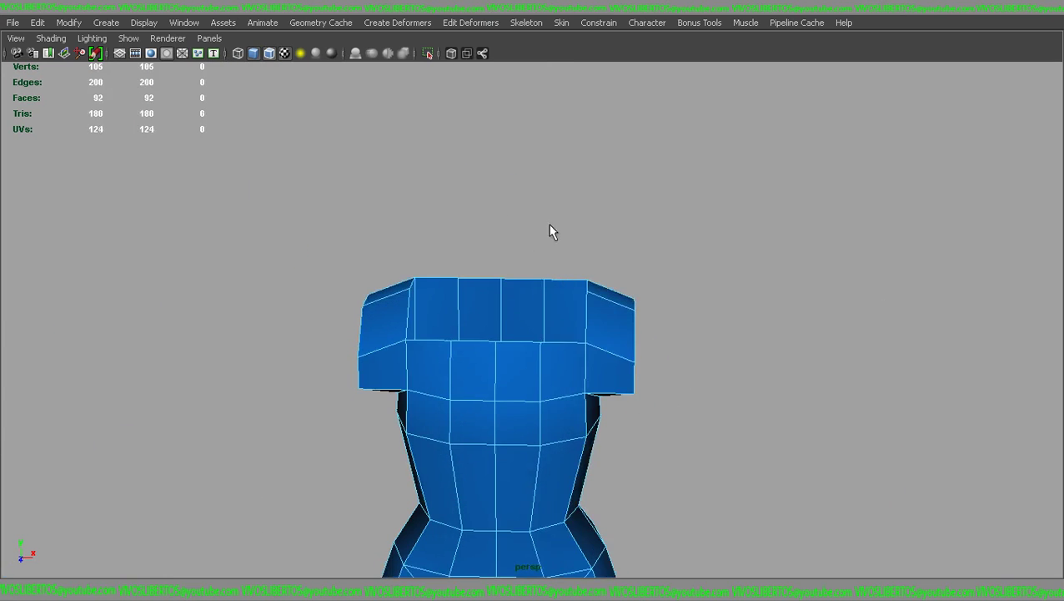
right_click_drag(561, 346, 552, 234, "shift")
mouse_move(473, 302)
left_mouse_down()
mouse_move(499, 230)
mouse_move(596, 176)
mouse_move(499, 178)
mouse_move(372, 159)
left_mouse_up()
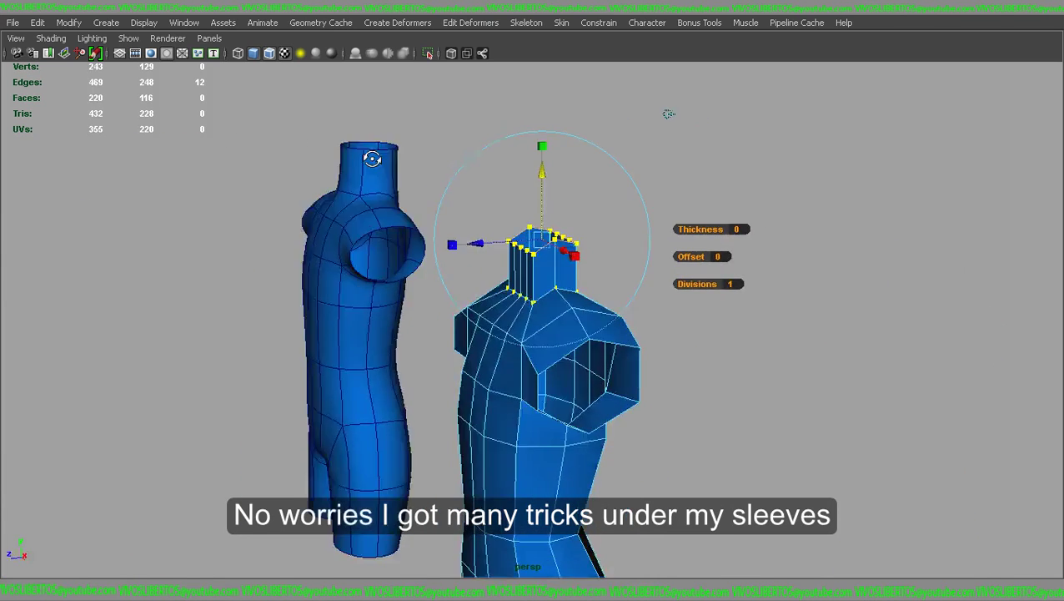
key("ctrl+z")
key("ctrl+z")
key("ctrl+z")
key("ctrl+z")
key("ctrl+z")
key("ctrl+z")
Step: Extrude the neck edges and raise them higher above the shoulders
right_click_drag(549, 314, 547, 351, "shift")
mouse_move(503, 219)
left_mouse_down()
mouse_move(503, 208)
mouse_move(483, 281)
left_mouse_up()
left_click_drag(543, 223, 510, 292, "alt")
right_click_drag(490, 242, 511, 286)
left_click_drag(501, 193, 446, 276, "alt")
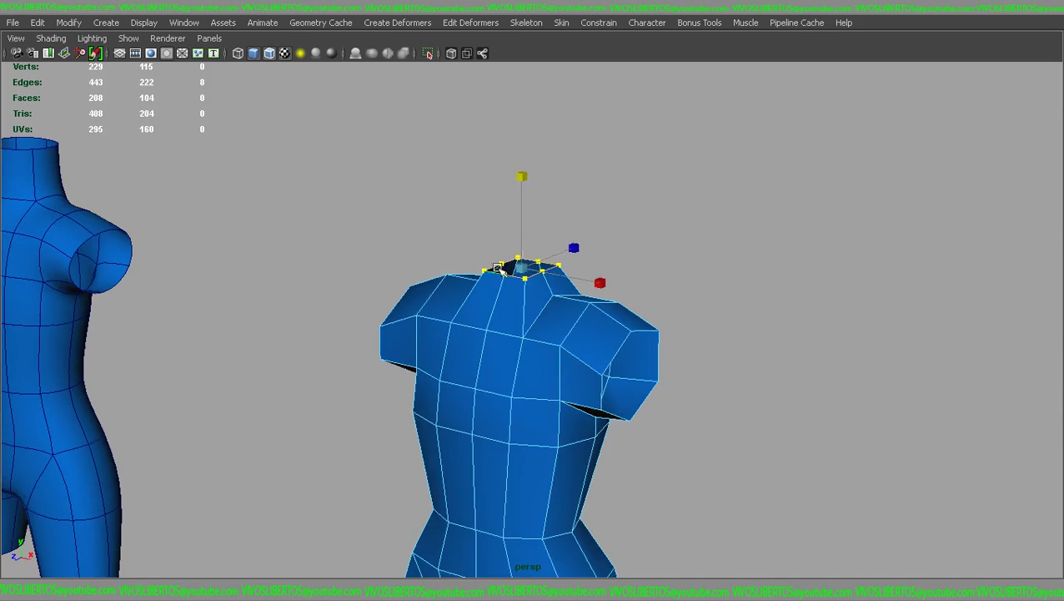
mouse_move(522, 206)
left_mouse_down("alt")
mouse_move(709, 309)
mouse_move(320, 297)
mouse_move(655, 292)
left_mouse_up("alt")
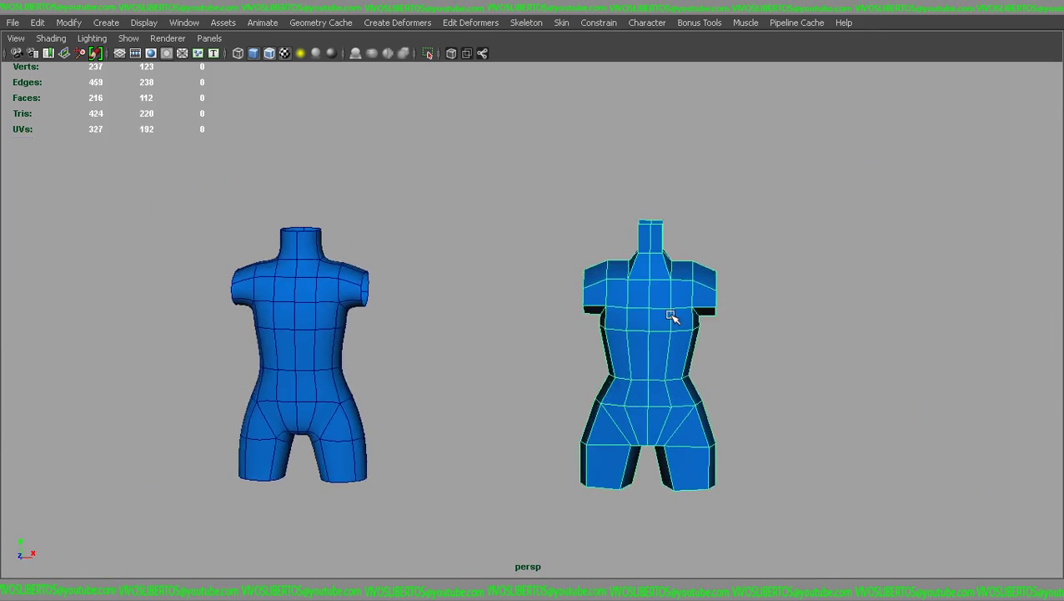
Step: Frame the low-poly torso and select the vertices at the top of the neck
key("f")
scroll(684, 284, "up", 3)
key("F8")
left_click_drag(524, 192, 639, 244)
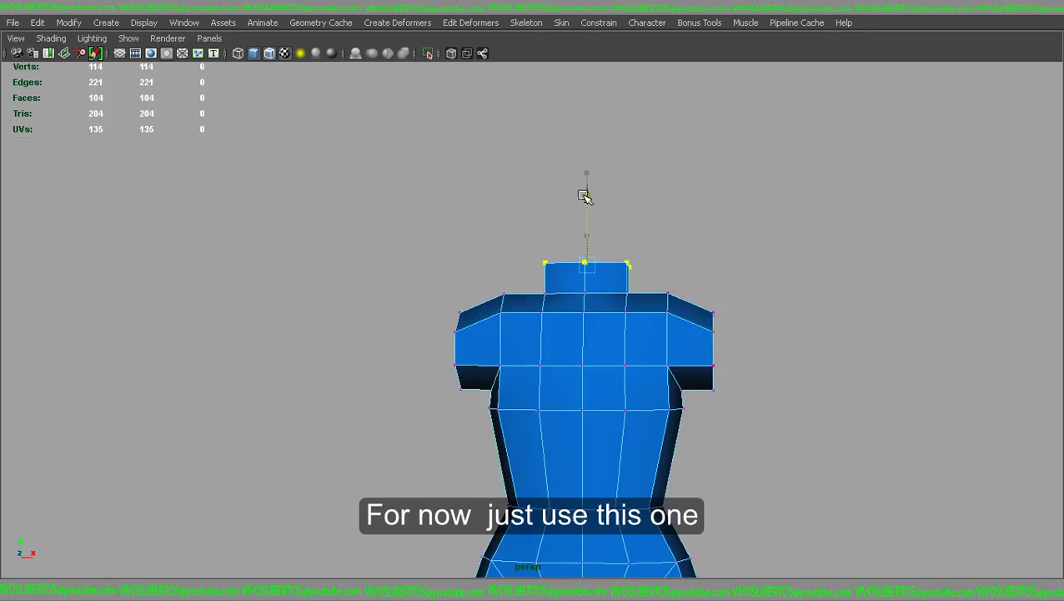
Step: Clear the vertex selection, compare cage and smoothed views, and reselect the torso mesh
scroll(588, 171, "down", 3)
mouse_move(594, 171)
left_mouse_down("alt")
mouse_move(425, 194)
mouse_move(637, 233)
left_mouse_up("alt")
left_click(693, 281)
key("1")
mouse_move(677, 340)
middle_mouse_down("alt")
mouse_move(742, 325)
mouse_move(574, 256)
middle_mouse_up("alt")
key("3")
scroll(543, 329, "up", 1)
scroll(430, 409, "down", 1)
left_click(678, 309)
scroll(333, 318, "up", 1)
scroll(620, 313, "up", 2)
left_click(620, 313)
key("1")
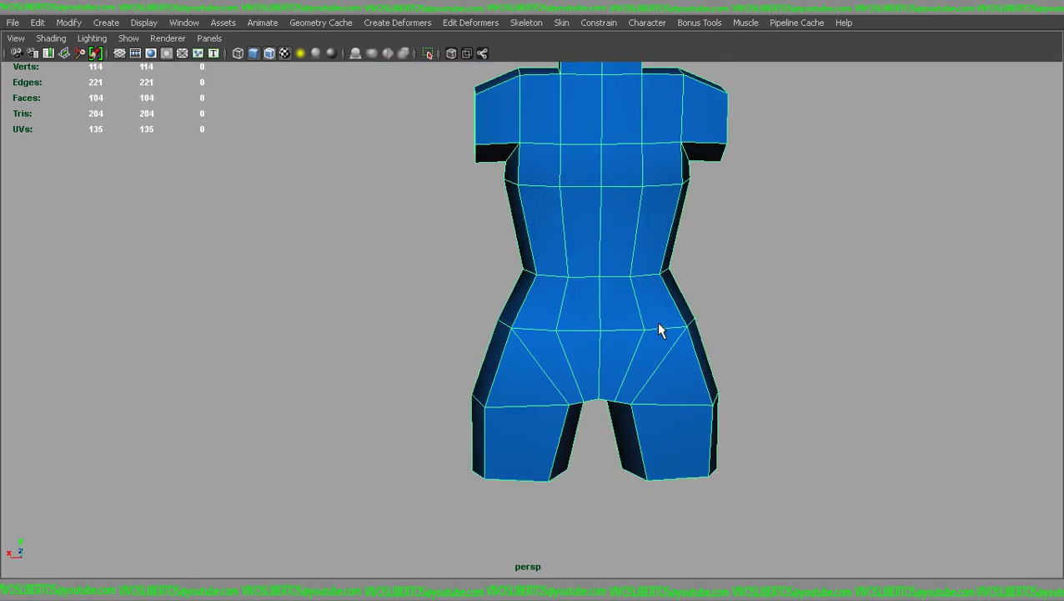
Step: Select the torso's shoulder and armpit vertices and inspect them up close
right_click_drag(617, 244, 575, 244)
key("3")
key("1")
middle_click_drag(703, 301, 613, 157, "alt")
scroll(613, 157, "up", 1)
right_click_drag(546, 214, 584, 213)
left_click_drag(621, 196, 601, 250)
scroll(606, 132, "up", 2)
mouse_move(653, 148)
left_mouse_down("alt")
mouse_move(582, 202)
mouse_move(726, 178)
left_mouse_up("alt")
key("3")
Step: Extrude the arm opening's border edges outward, then undo it
key("ctrl+e")
left_click_drag(631, 154, 517, 182, "alt")
middle_click_drag(704, 94, 756, 199)
key("ctrl+z")
scroll(684, 209, "down", 2)
key("ctrl+z")
Step: Box-select the left half of the torso's faces and delete them
right_click_drag(482, 222, 487, 252)
left_click_drag(309, 147, 492, 504)
key("Delete")
key("F8")
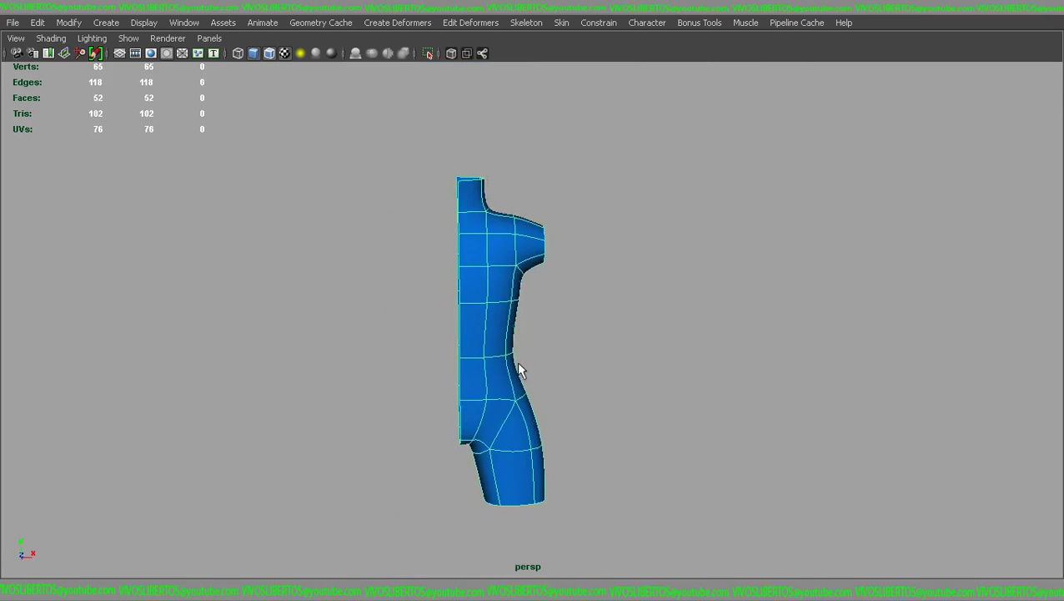
left_click_drag(518, 370, 575, 367, "alt")
Step: Mirror the half torso as an instanced copy via Edit > Duplicate Special
left_click(12, 23)
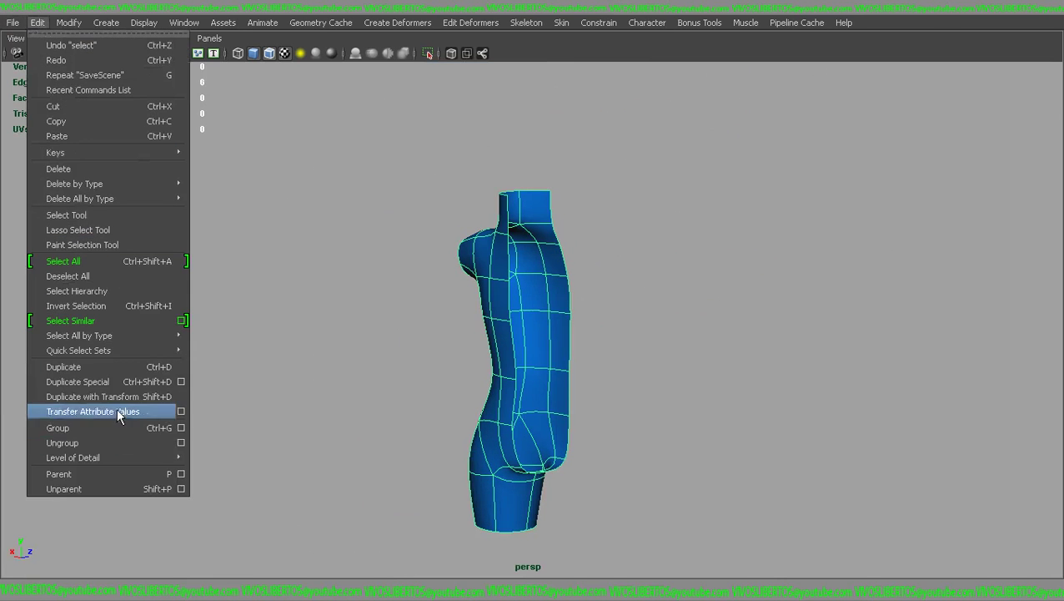
left_click(114, 442)
mouse_move(117, 384)
left_mouse_down("alt")
mouse_move(309, 380)
mouse_move(476, 231)
mouse_move(603, 190)
mouse_move(552, 236)
mouse_move(670, 123)
left_mouse_up("alt")
Step: Extrude the shoulder's border edge out twice into a long arm
key("ctrl+e")
left_click_drag(624, 214, 813, 242)
key("1")
key("3")
key("ctrl+e")
mouse_move(833, 149)
left_mouse_down("alt")
mouse_move(684, 236)
mouse_move(780, 252)
mouse_move(571, 356)
mouse_move(793, 307)
left_mouse_up("alt")
Step: Select the arm vertices and compare the blocky and smoothed mesh display
key("1")
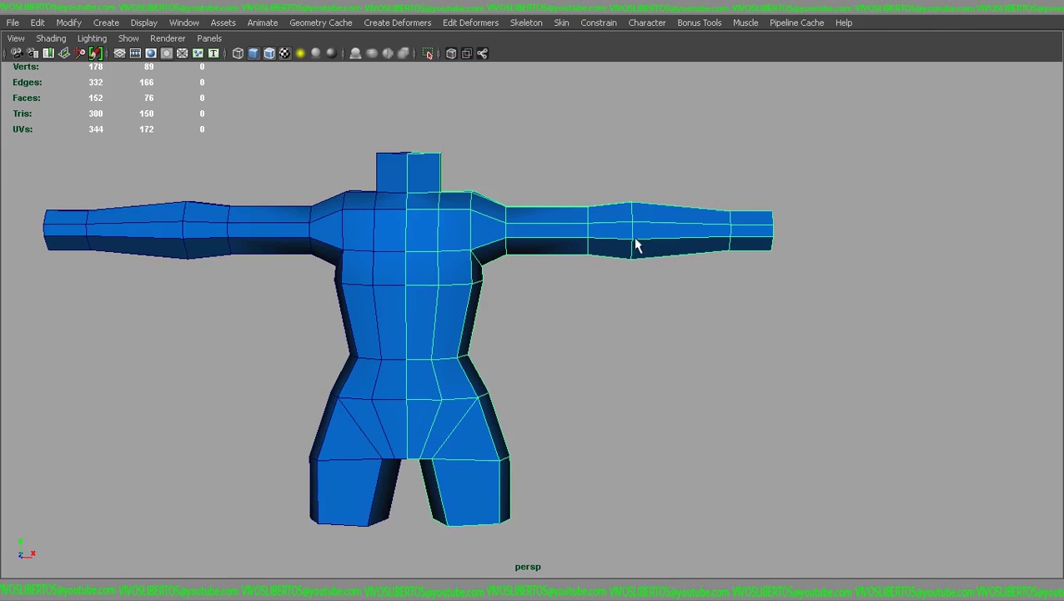
right_click_drag(659, 244, 606, 226)
key("3")
left_click_drag(568, 176, 859, 304)
scroll(772, 222, "up", 3)
key("1")
key("3")
key("1")
Step: Insert an edge loop at the shoulder and pull the shoulder vertices down and outward
right_click_drag(470, 186, 415, 209, "shift")
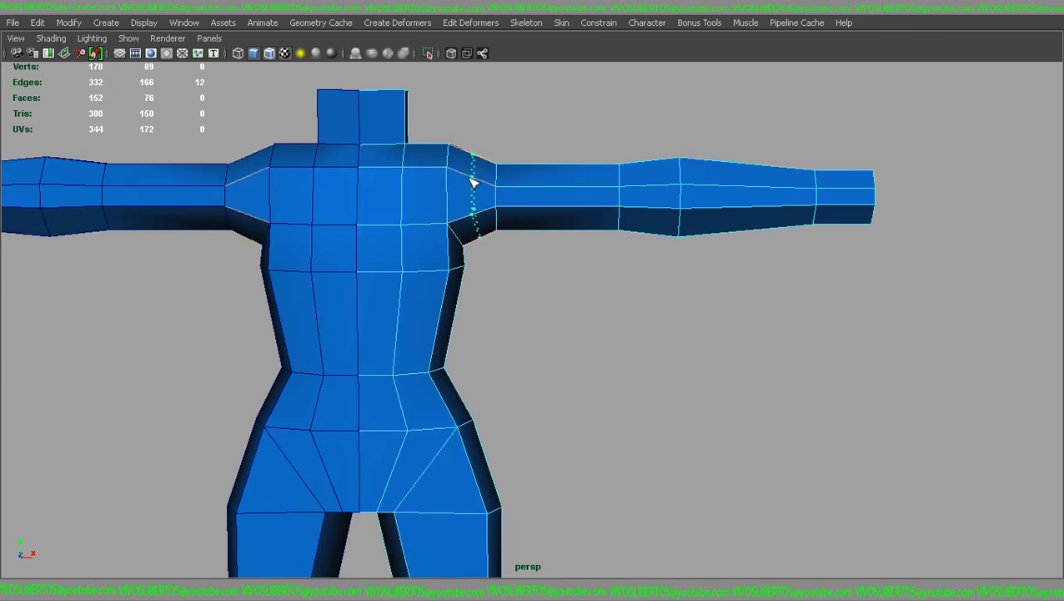
key("3")
key("1")
left_click(490, 219)
left_click_drag(541, 163, 499, 219)
key("w")
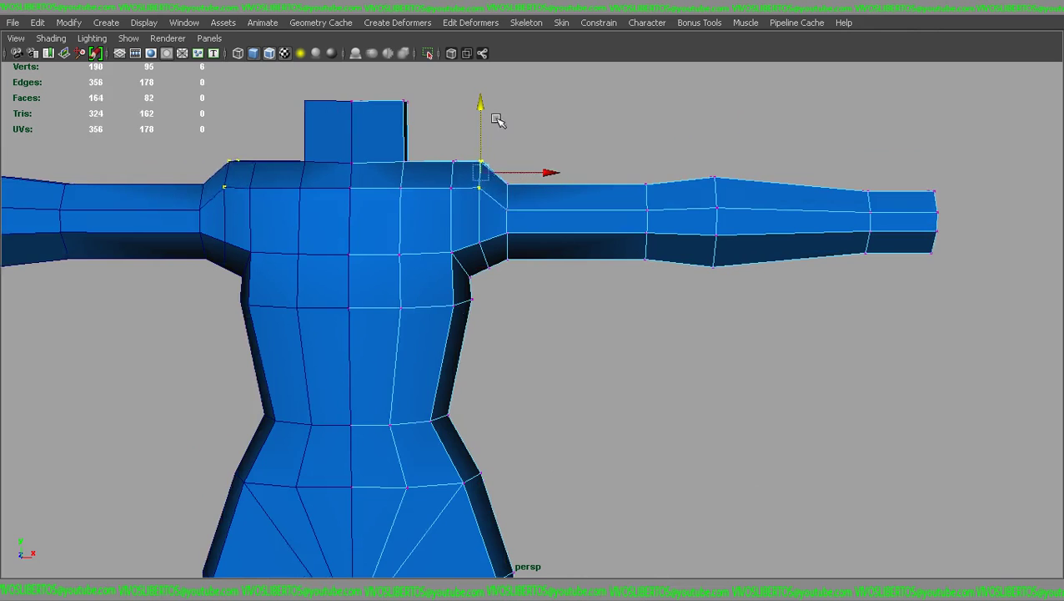
key("3")
mouse_move(551, 172)
left_mouse_down()
mouse_move(538, 197)
mouse_move(597, 189)
mouse_move(433, 209)
mouse_move(603, 245)
left_mouse_up()
key("1")
Step: Inspect the smoothed body, clear the selection and bring the hips and legs into view
key("3")
right_click_drag(603, 244, 617, 263, "alt")
left_click(618, 262)
mouse_move(586, 244)
left_mouse_down("alt")
mouse_move(603, 246)
mouse_move(618, 295)
left_mouse_up("alt")
Step: Select the bottom rows of leg vertices in the front view, checking the smoothed preview
right_click_drag(532, 246, 459, 240)
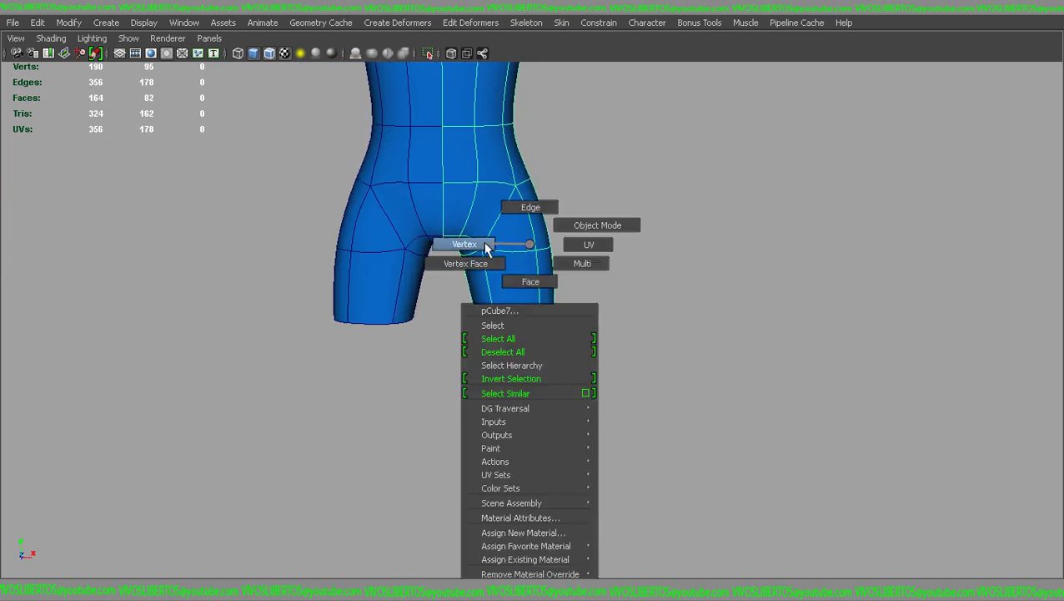
key("space")
left_click_drag(252, 413, 643, 448)
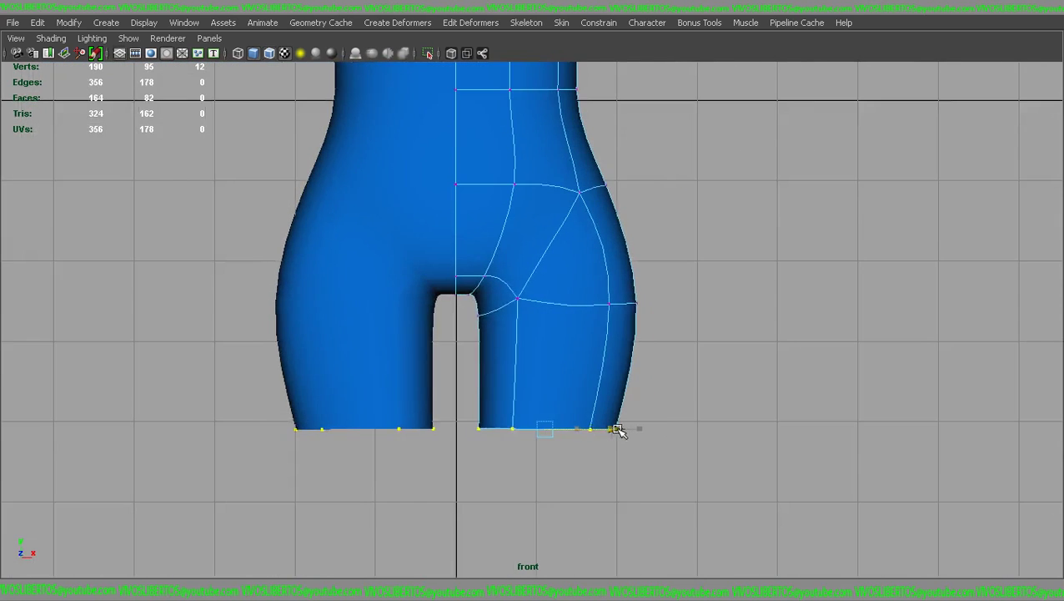
middle_click_drag(613, 430, 549, 286, "alt")
key("1")
key("3")
key("1")
key("3")
mouse_move(250, 251)
left_mouse_down()
mouse_move(647, 161)
mouse_move(642, 141)
left_mouse_up()
key("1")
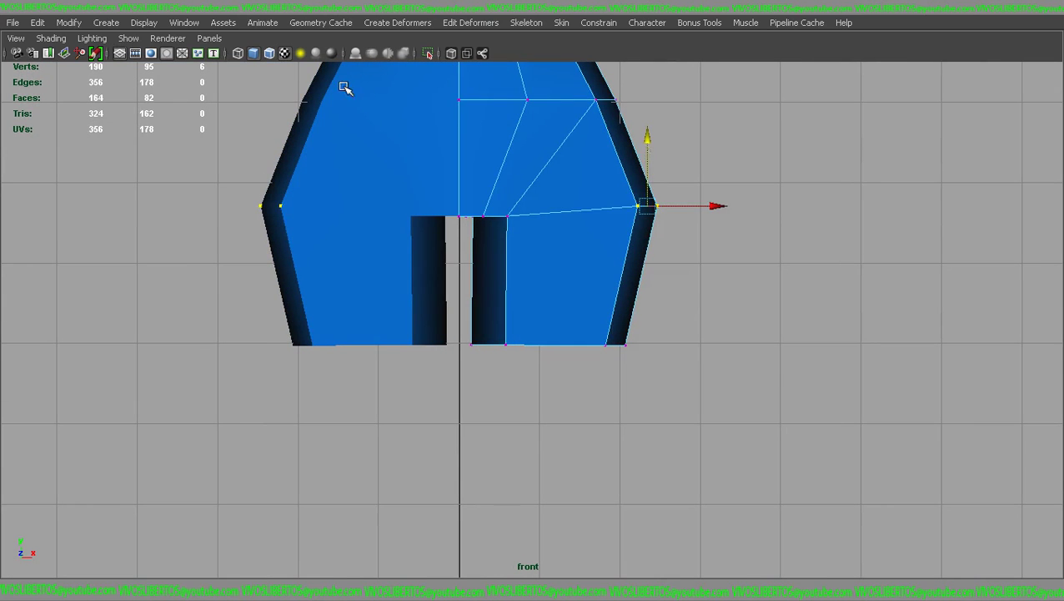
key("space")
key("3")
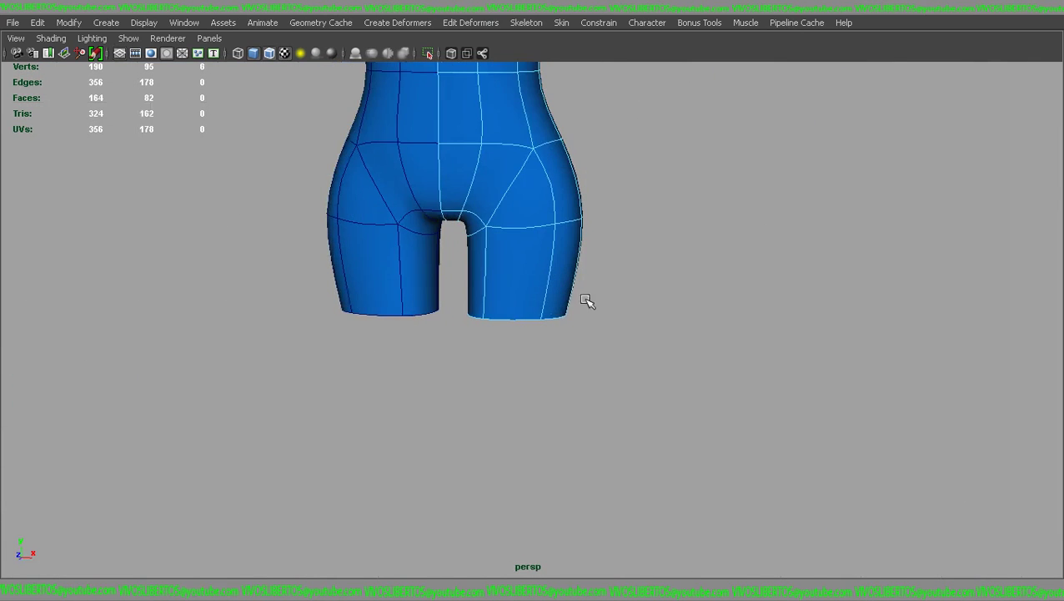
Step: Extrude the leg bottom edges downward, scale the leg ends narrower, and extrude again
key("ctrl+e")
left_click_drag(516, 292, 492, 292)
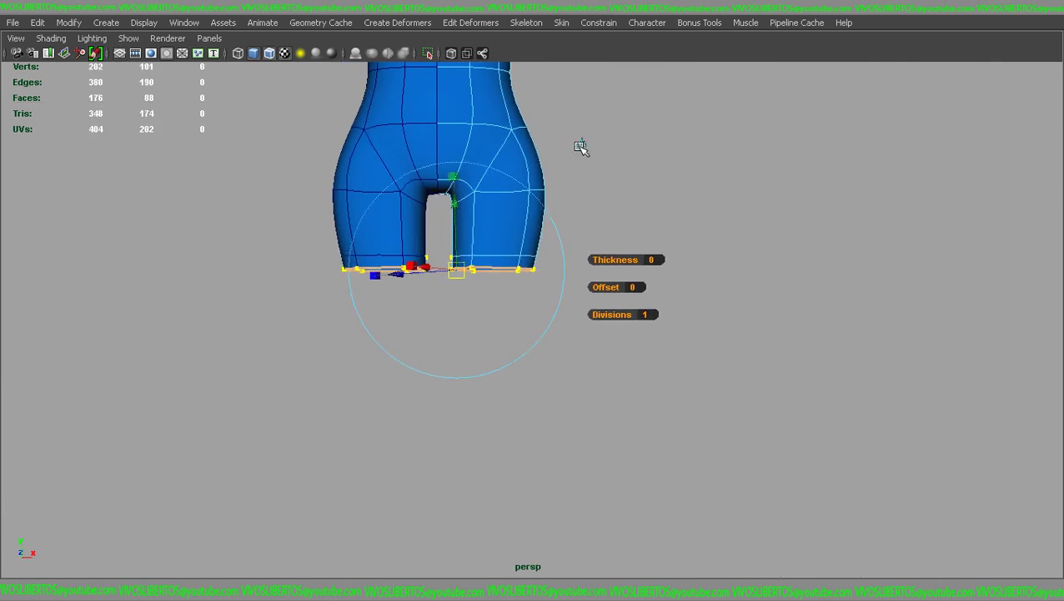
middle_click_drag(496, 314, 517, 340, "alt")
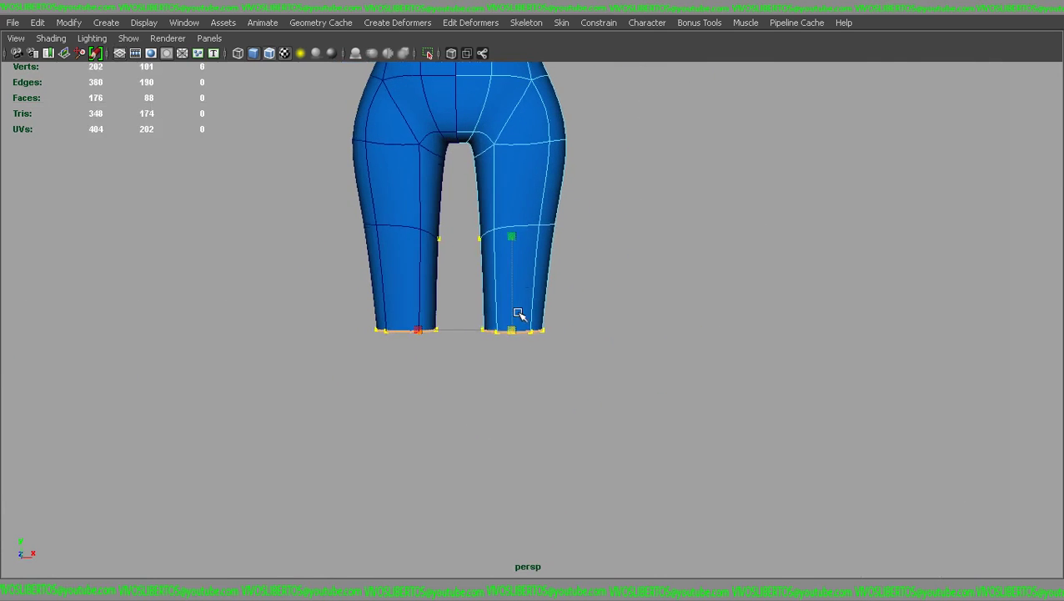
key("ctrl+z")
key("r")
left_click_drag(512, 329, 498, 330)
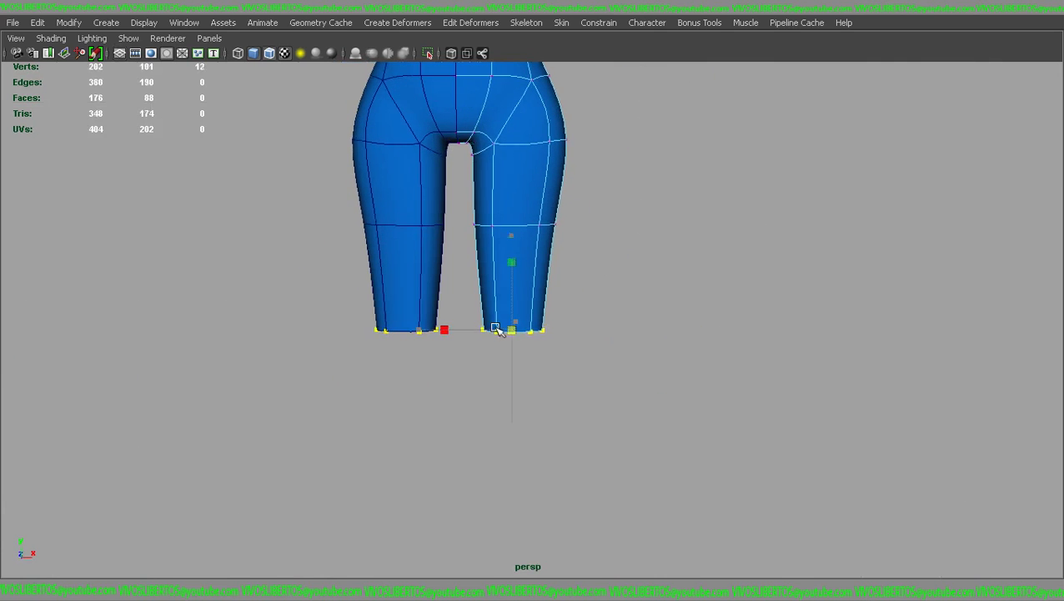
mouse_move(582, 331)
left_mouse_down()
mouse_move(508, 225)
mouse_move(541, 318)
mouse_move(558, 308)
left_mouse_up()
key("ctrl+e")
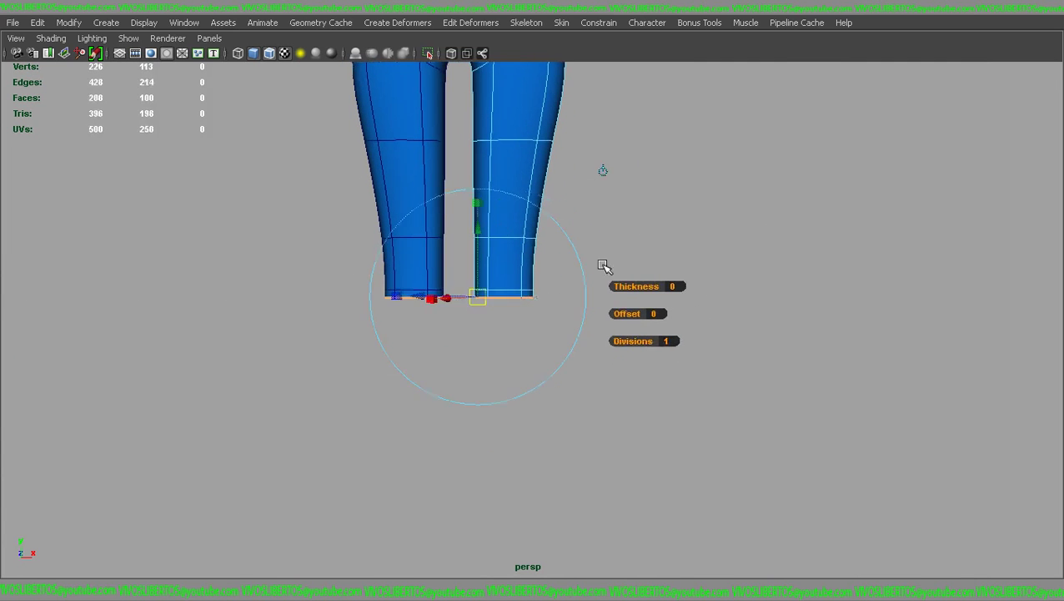
Step: Pull the new leg extrusion down and select the right leg's bottom vertices
left_click_drag(515, 231, 510, 362)
right_click_drag(510, 361, 525, 333)
left_click_drag(581, 303, 491, 390)
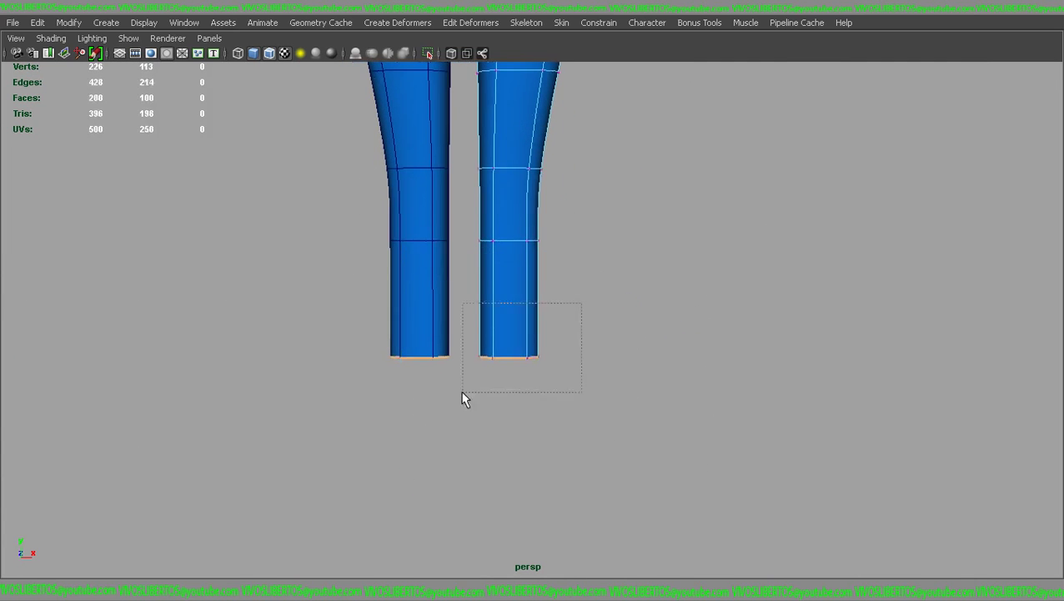
middle_click_drag(520, 356, 534, 270, "alt")
scroll(570, 222, "down", 2)
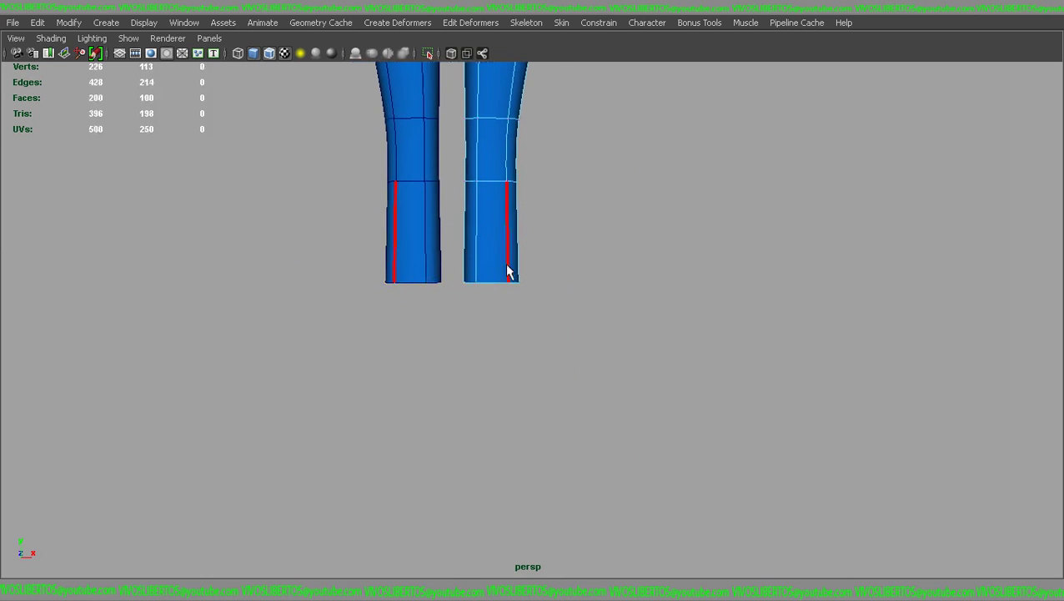
Step: Extrude the leg bottoms down once more and select the leg-end edge rings
key("ctrl+e")
mouse_move(599, 173)
left_mouse_down()
mouse_move(496, 304)
mouse_move(513, 380)
left_mouse_up()
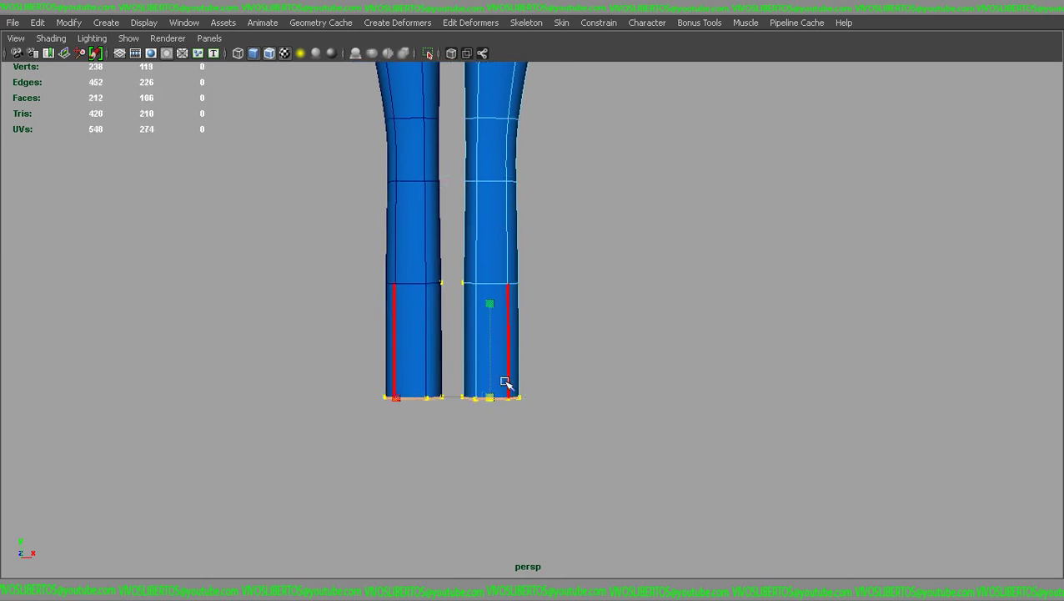
right_click_drag(494, 244, 449, 242)
left_click_drag(563, 346, 450, 430)
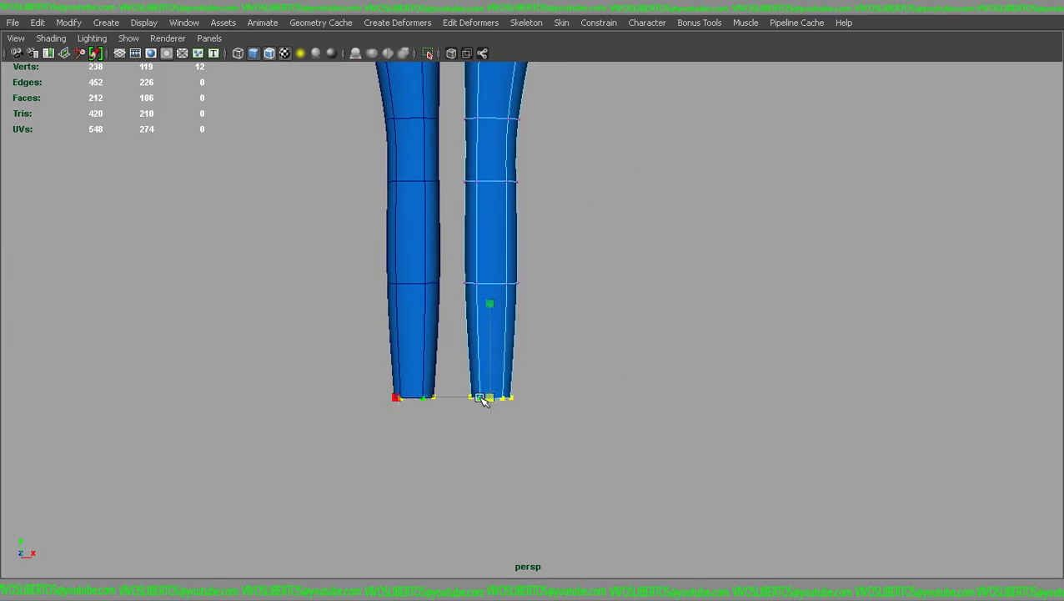
left_click_drag(578, 373, 620, 296, "alt")
mouse_move(498, 242)
right_mouse_down()
mouse_move(494, 351)
mouse_move(574, 281)
right_mouse_up()
left_click_drag(510, 264, 487, 328, "alt")
right_click_drag(554, 351, 524, 343, "alt")
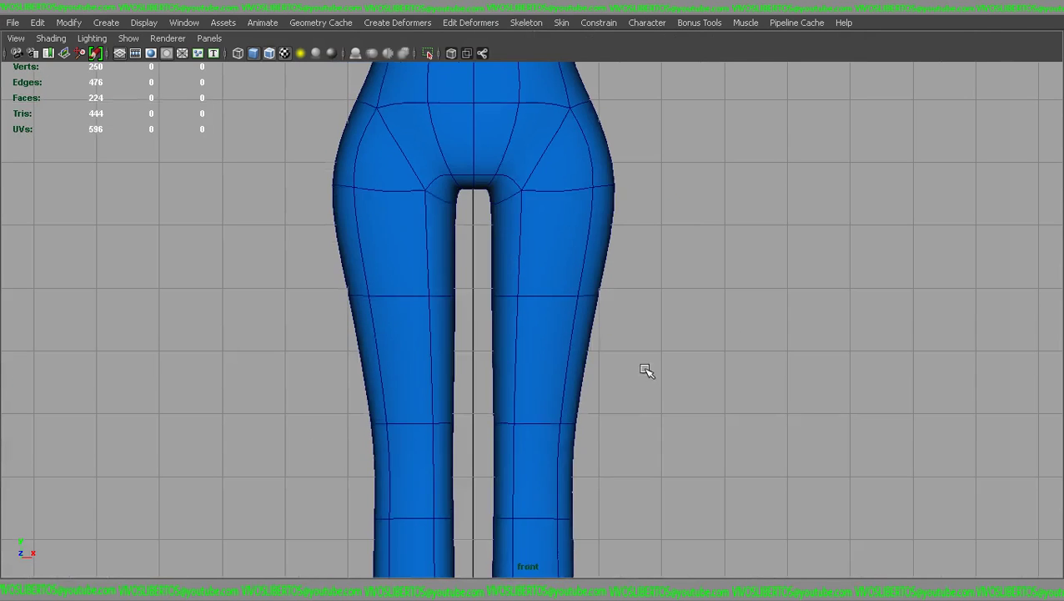
Step: Move a row of thigh vertices upward on the right half of the body
key("1")
left_click(559, 242)
right_click_drag(544, 242, 480, 241)
left_click_drag(638, 259, 482, 323)
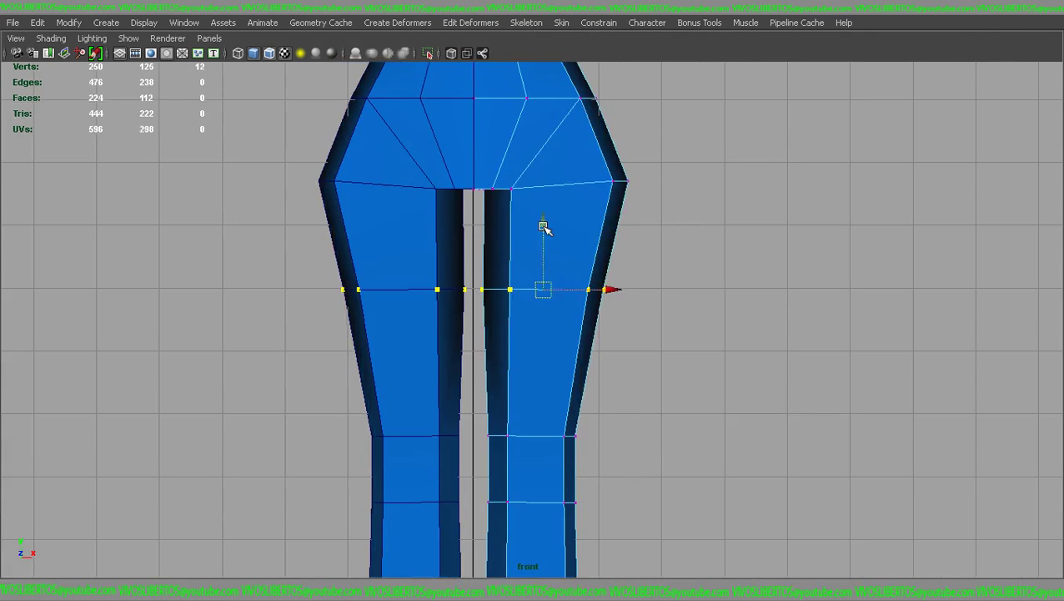
left_click_drag(545, 227, 544, 173)
key("3")
key("1")
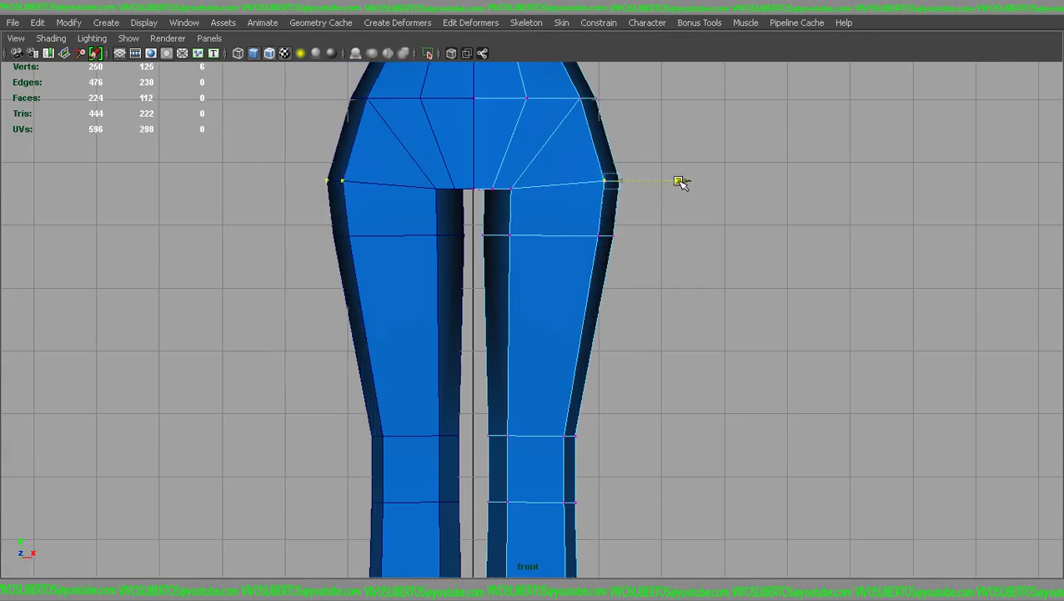
Step: Move a lower row of leg vertices into place and select the lower leg vertices
middle_click_drag(685, 182, 660, 289, "alt")
scroll(599, 361, "down", 2)
left_click_drag(606, 380, 527, 432)
mouse_move(527, 432)
middle_mouse_down("alt")
mouse_move(578, 266)
mouse_move(580, 218)
middle_mouse_up("alt")
left_click(650, 308)
left_click_drag(536, 517, 538, 513)
scroll(580, 355, "down", 2)
scroll(706, 348, "down", 2)
scroll(575, 287, "down", 1)
key("space")
key("space")
key("space")
key("space")
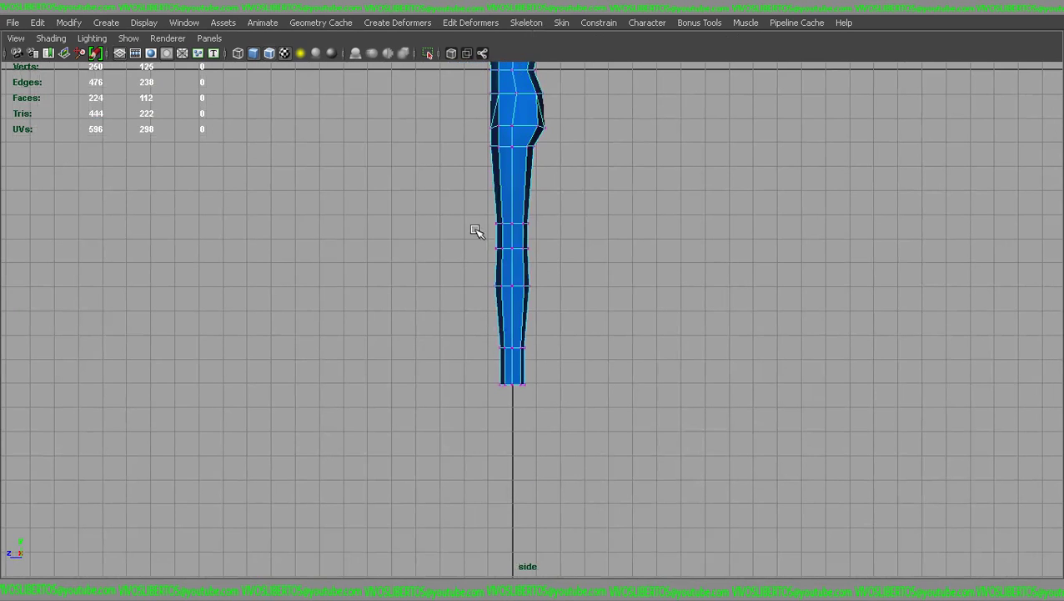
Step: Shift the lower leg in the side view to shape its profile
middle_click_drag(448, 319, 460, 319)
middle_click_drag(460, 319, 493, 370, "alt")
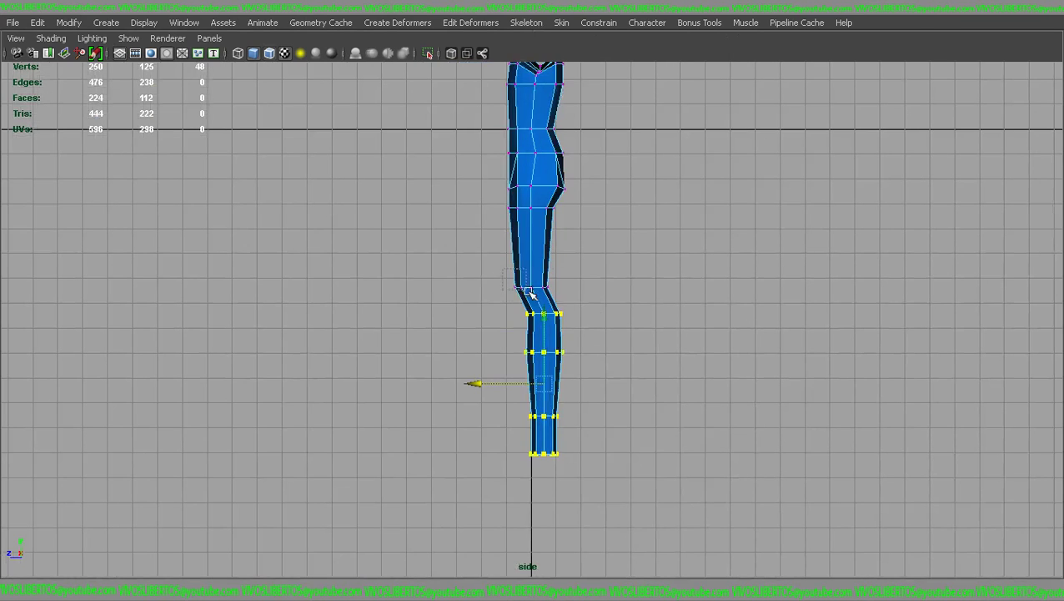
mouse_move(459, 287)
left_mouse_down("alt")
mouse_move(631, 286)
mouse_move(524, 337)
mouse_move(532, 369)
left_mouse_up("alt")
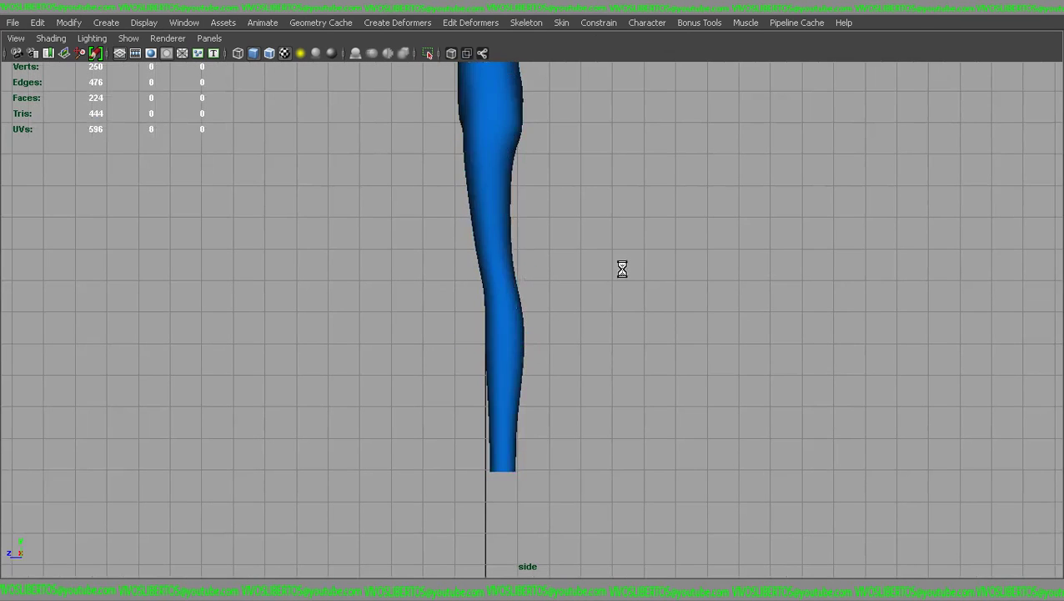
left_click_drag(784, 196, 620, 219, "alt")
middle_click_drag(691, 228, 565, 204, "alt")
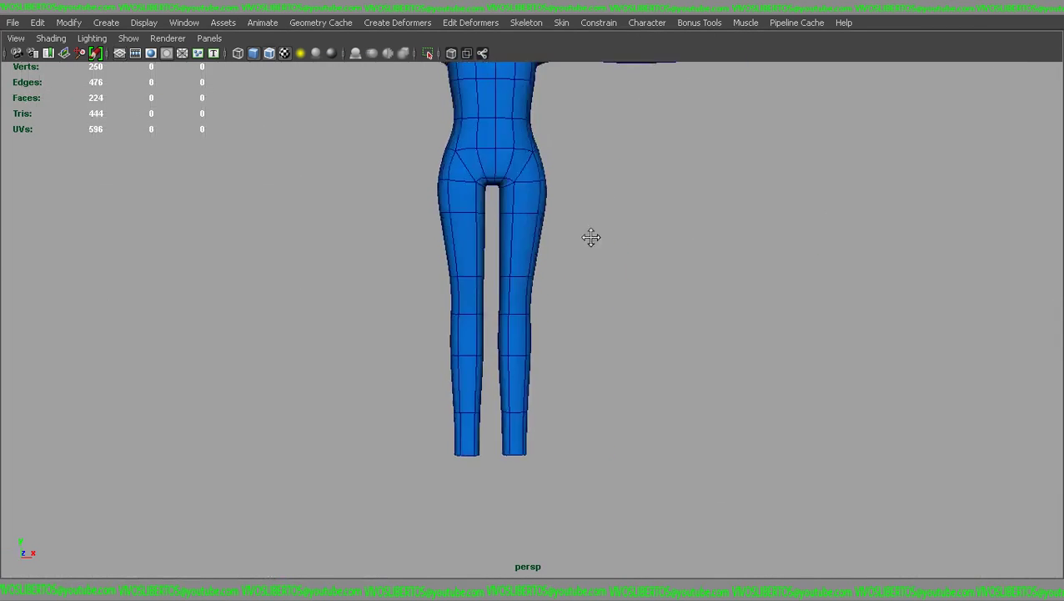
scroll(561, 285, "down", 3)
scroll(501, 275, "up", 5)
Step: Select the right half of the body and the vertices at the top of the neck
left_click(501, 276)
scroll(601, 317, "up", 3)
key("F8")
mouse_move(571, 216)
left_mouse_down()
mouse_move(581, 281)
mouse_move(634, 269)
left_mouse_up()
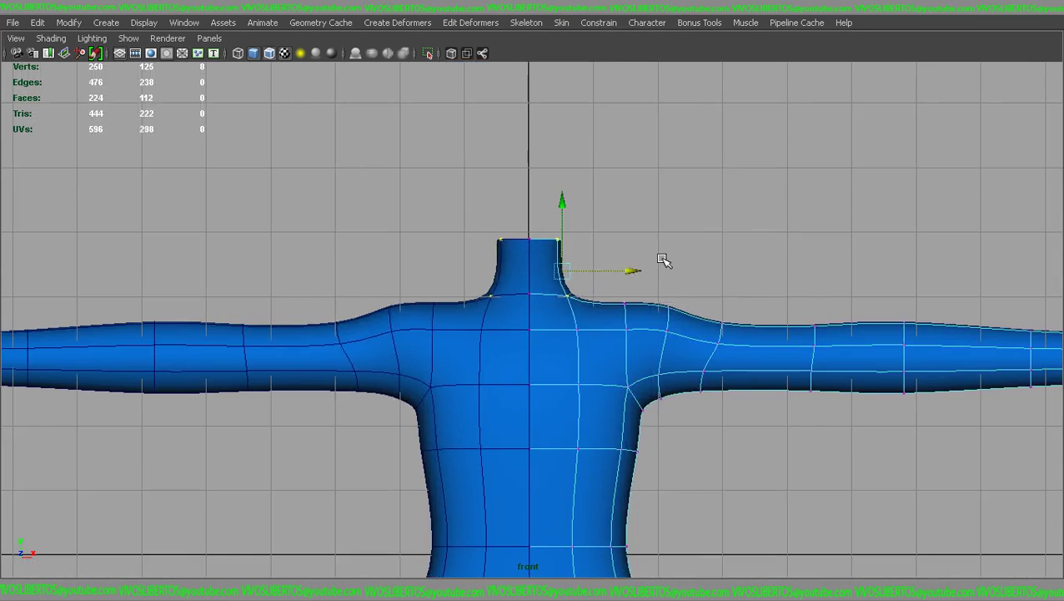
scroll(661, 244, "down", 3)
scroll(803, 218, "down", 2)
mouse_move(803, 218)
left_mouse_down("alt")
mouse_move(582, 274)
mouse_move(689, 274)
left_mouse_up("alt")
Step: In the four-view layout's side view, select a single vertex on the leg
key("space")
key("space")
left_click(511, 244)
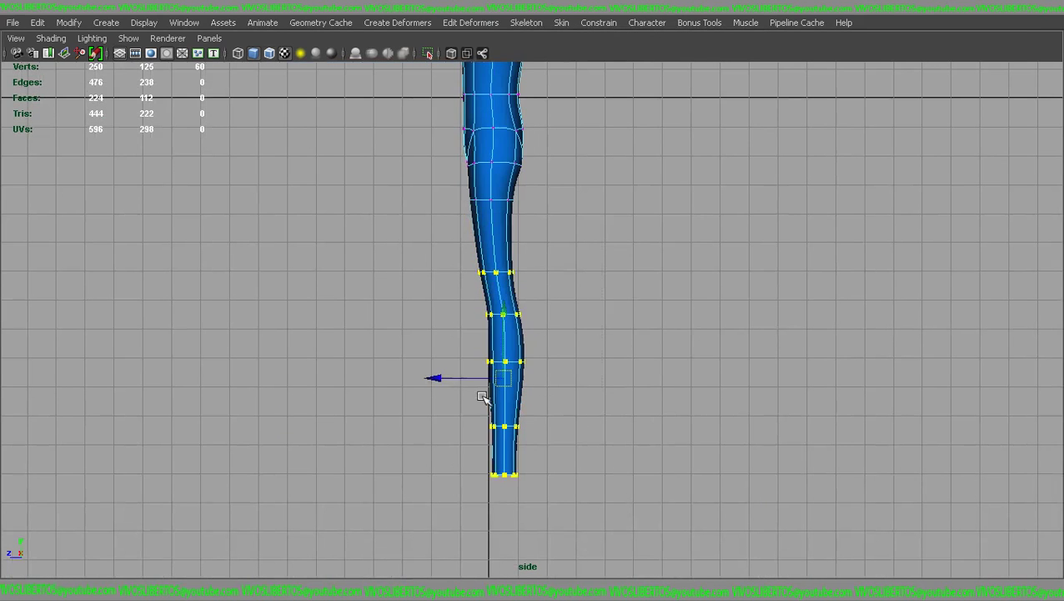
scroll(651, 361, "up", 3)
left_click(492, 245)
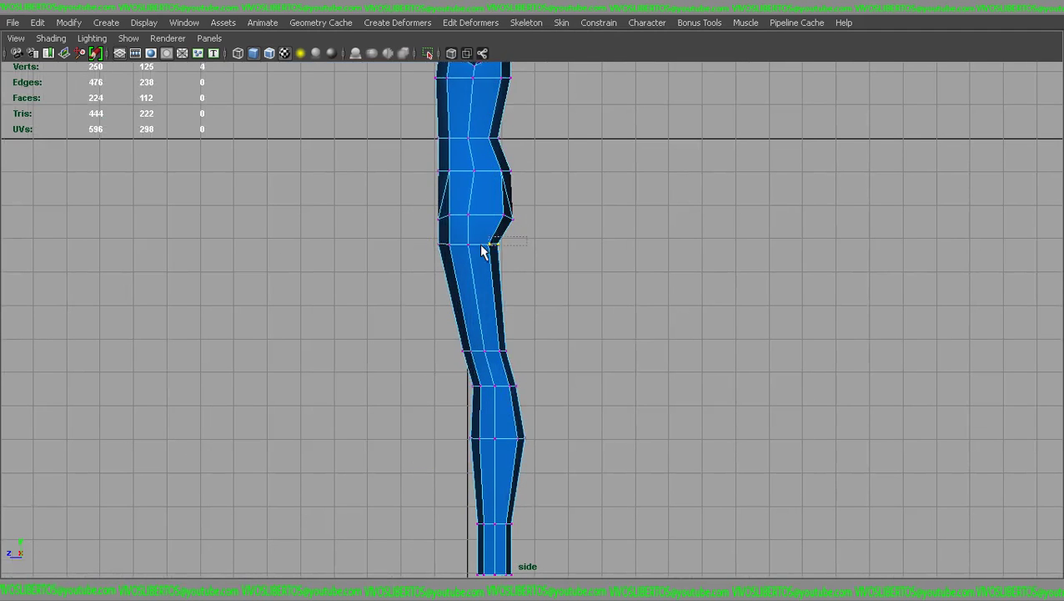
scroll(470, 173, "up", 1)
key("3")
key("1")
Step: Adjust two knee vertices against the smoothed preview, then return to a front perspective of the body
left_click_drag(565, 216, 501, 304)
key("3")
key("1")
key("3")
middle_click_drag(551, 174, 518, 248, "alt")
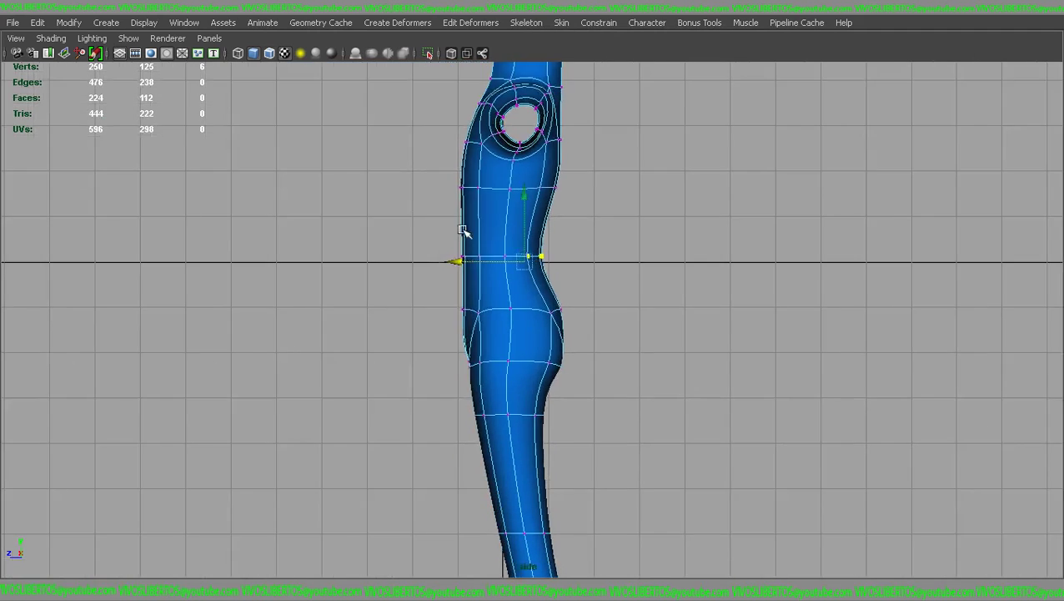
key("1")
left_click(637, 250)
key("space")
key("space")
mouse_move(784, 204)
left_mouse_down("alt")
mouse_move(732, 274)
mouse_move(660, 231)
left_mouse_up("alt")
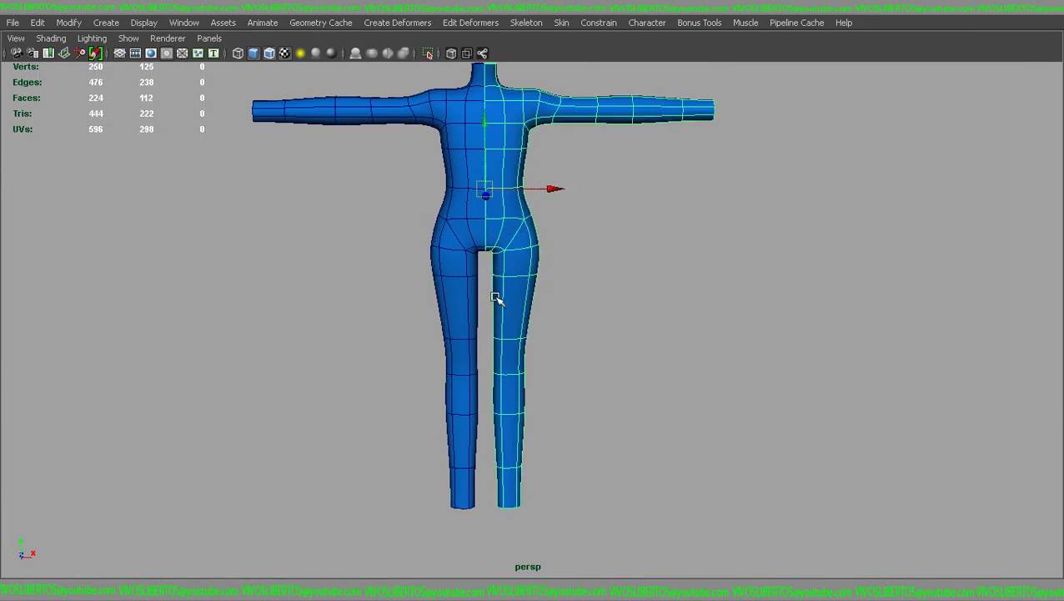
Step: Zoom in on the torso, comparing the smoothed and low-poly display
scroll(476, 315, "up", 2)
scroll(527, 233, "up", 2)
scroll(743, 361, "up", 1)
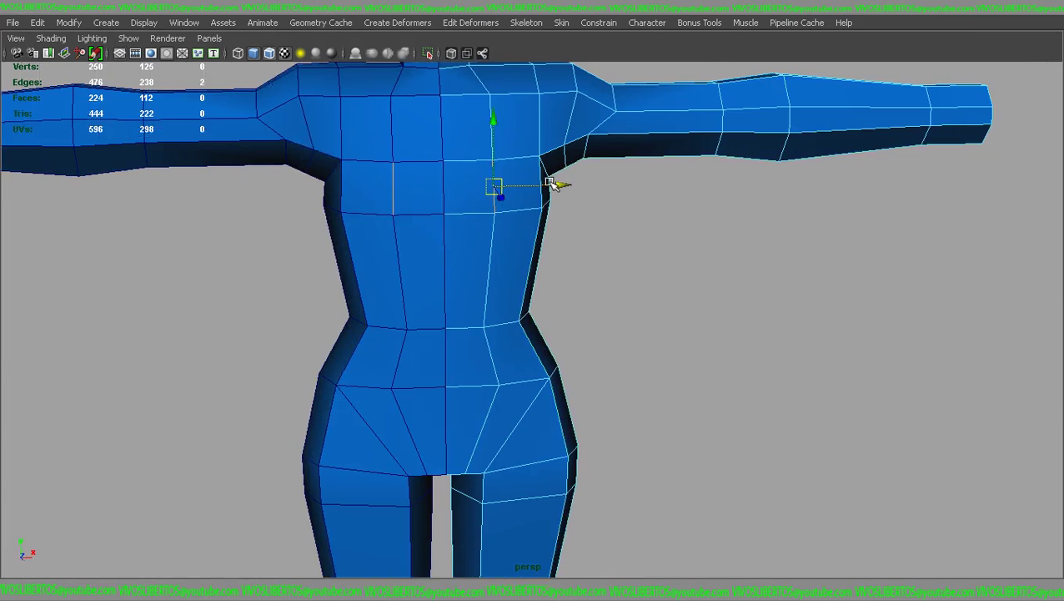
mouse_move(519, 184)
left_mouse_down("alt")
mouse_move(384, 175)
mouse_move(609, 242)
left_mouse_up("alt")
key("3")
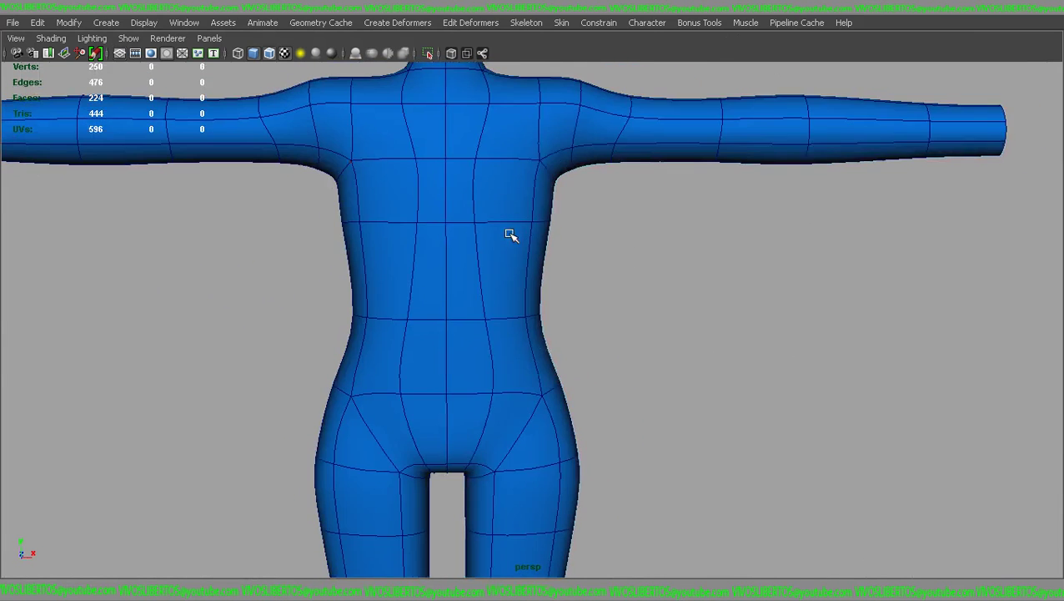
key("1")
Step: Insert an edge loop across the waist and shift it upward
scroll(512, 240, "up", 2)
left_click(508, 269)
scroll(508, 273, "up", 1)
key("w")
left_click_drag(505, 200, 505, 184)
key("3")
scroll(507, 177, "down", 2)
scroll(546, 197, "down", 2)
key("1")
scroll(499, 149, "down", 2)
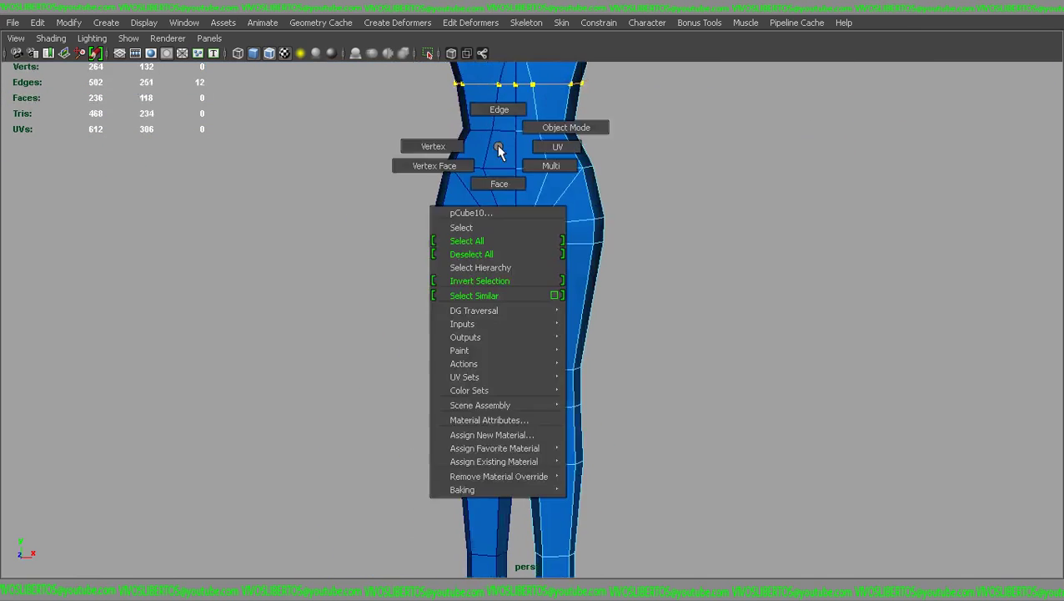
scroll(419, 175, "down", 1)
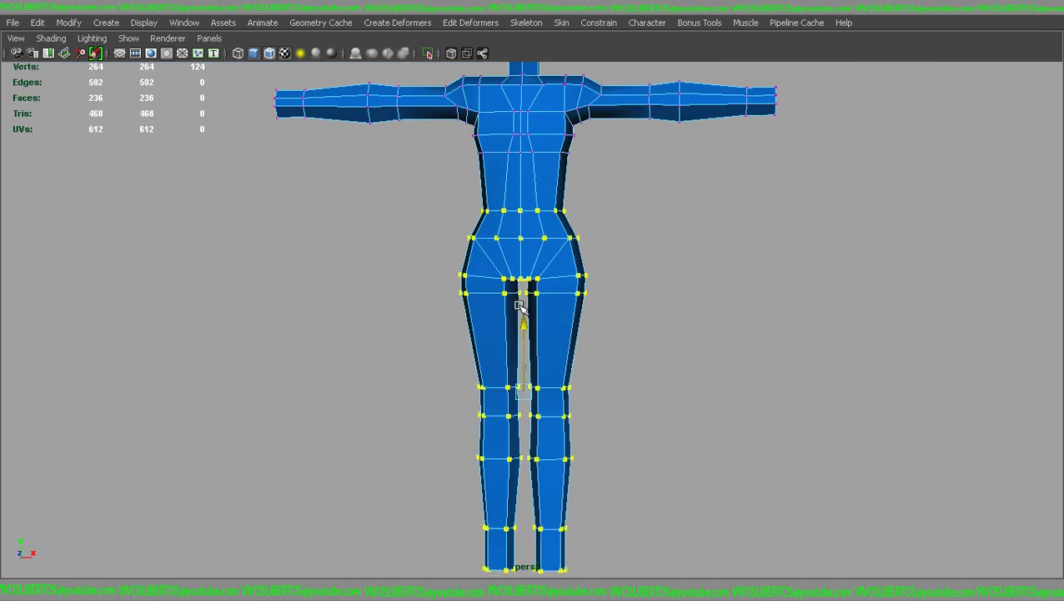
Step: Add an edge loop across the upper torso and pull the waist vertices inward
scroll(651, 256, "up", 2)
scroll(729, 259, "up", 2)
scroll(729, 258, "up", 2)
right_click(567, 187, "shift")
left_click(486, 206)
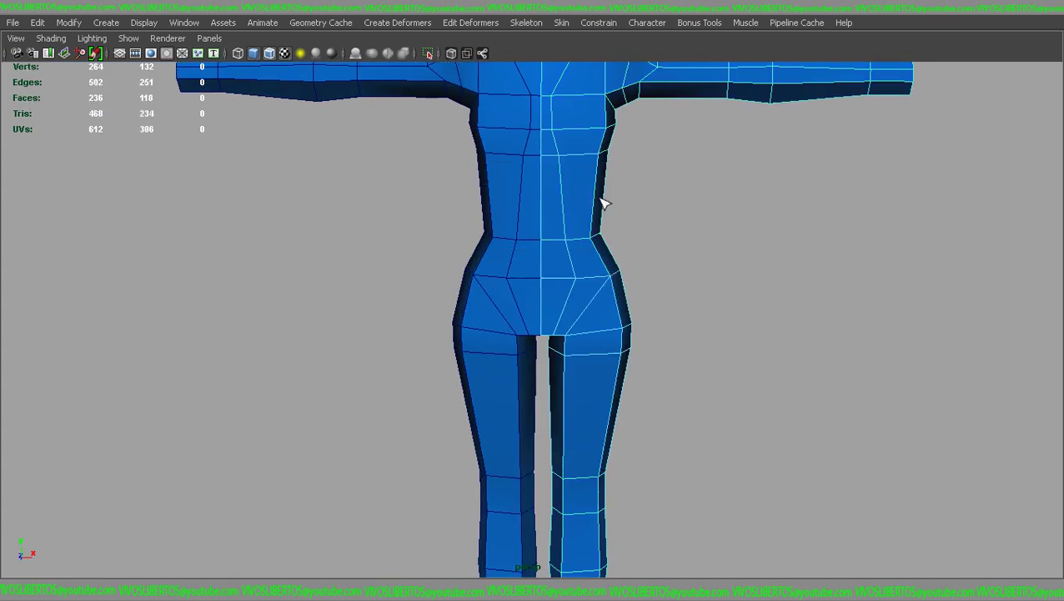
left_click(590, 201)
left_click_drag(659, 203, 649, 203)
key("3")
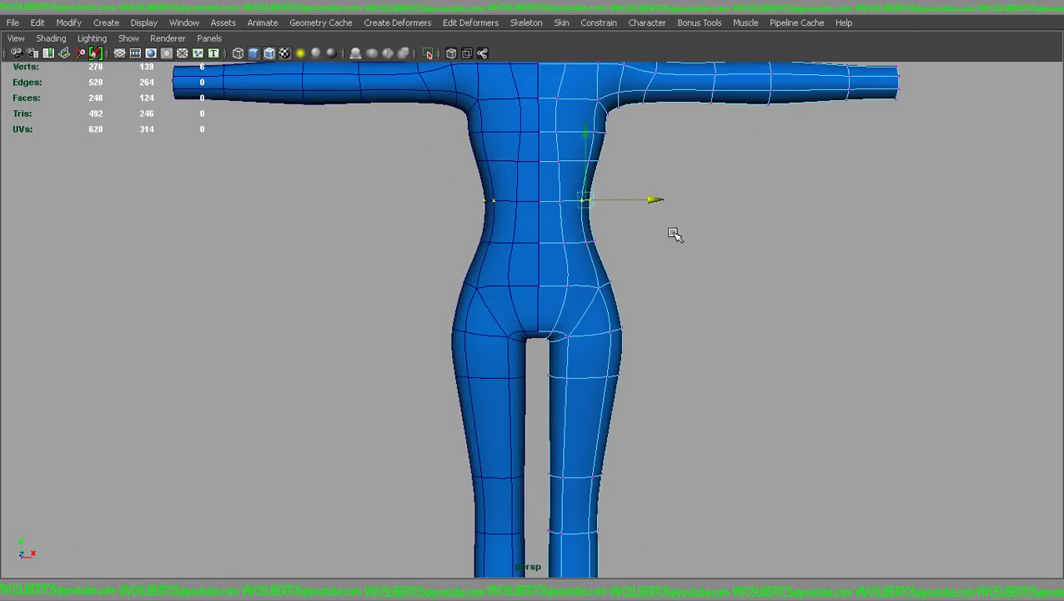
left_click(682, 237)
scroll(616, 247, "up", 2)
scroll(610, 194, "up", 1)
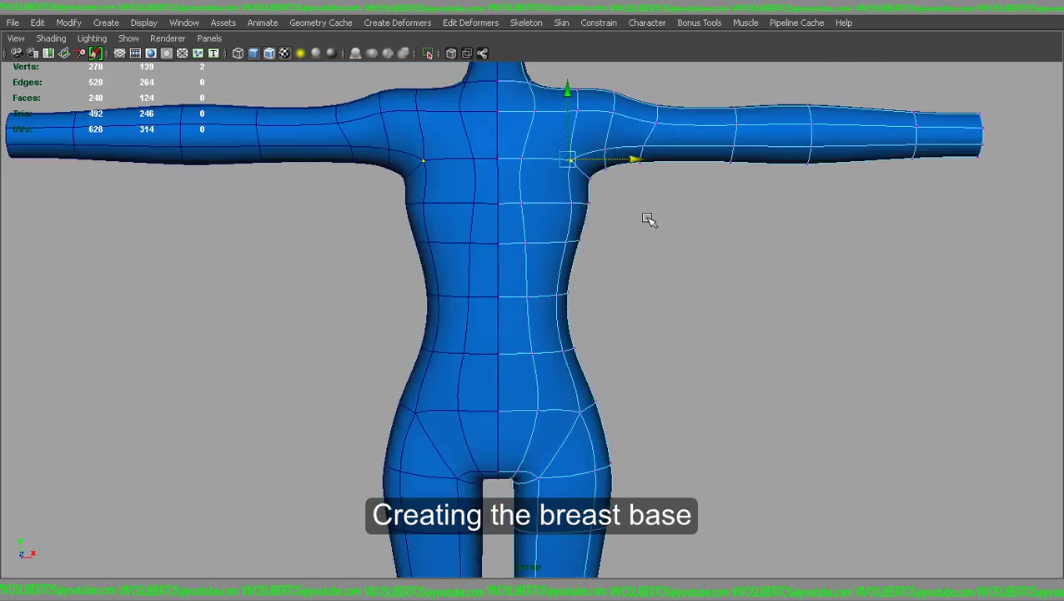
Step: Delete four chest faces, with symmetry on, to leave round breast-base openings on the torso
key("3")
scroll(693, 275, "down", 3)
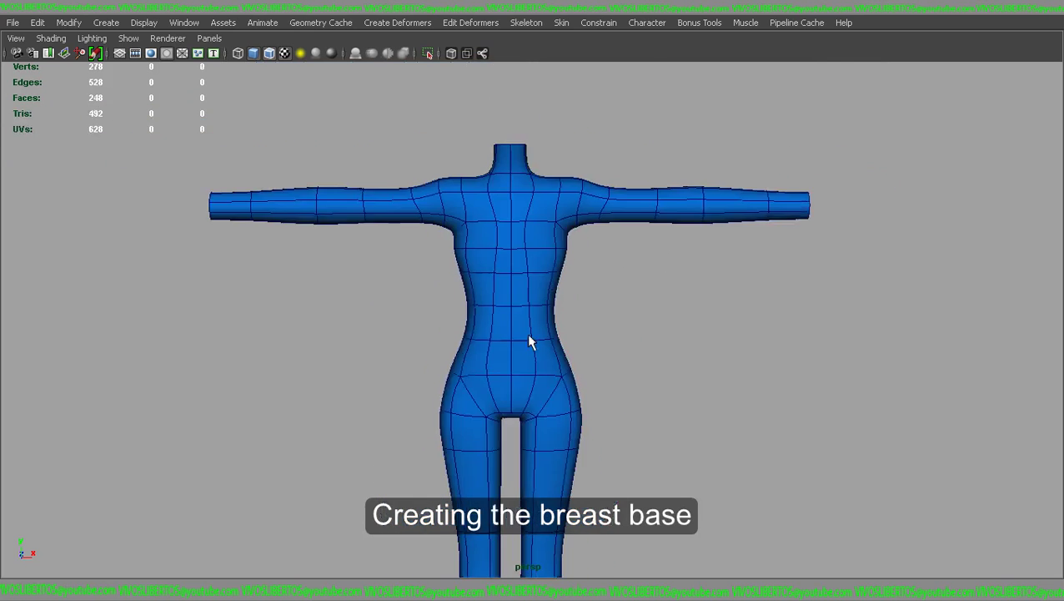
scroll(672, 368, "up", 4)
right_click_drag(515, 205, 518, 220)
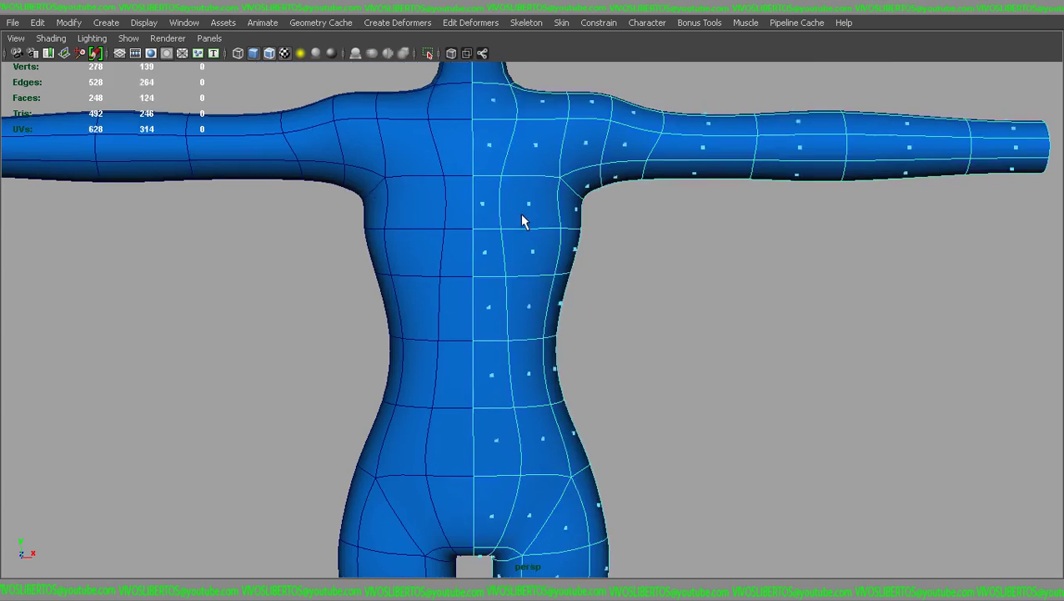
key("1")
left_click(527, 208)
left_click(550, 256, "shift")
key("Delete")
Step: Add a 6x6 polygon sphere beside the torso for the breast
right_click_drag(501, 157, 499, 113)
key("3")
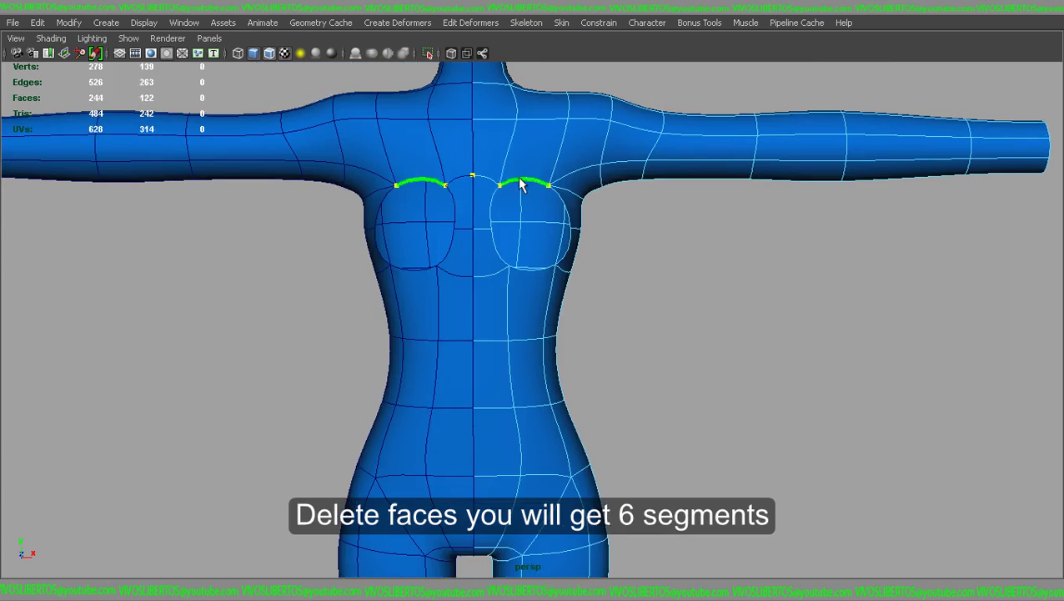
scroll(684, 279, "down", 2)
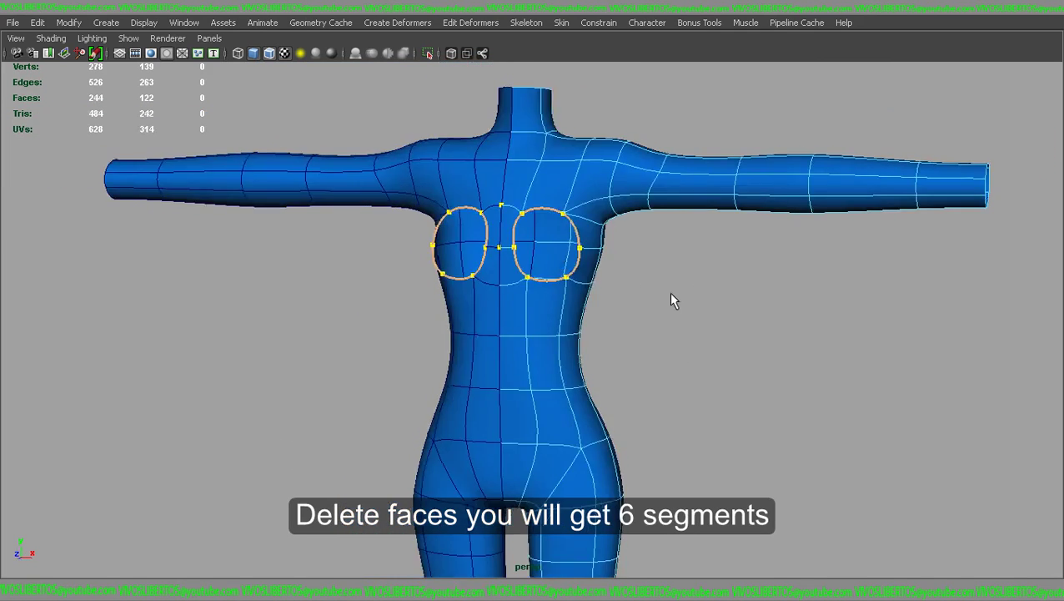
left_click(648, 289)
scroll(665, 304, "down", 2)
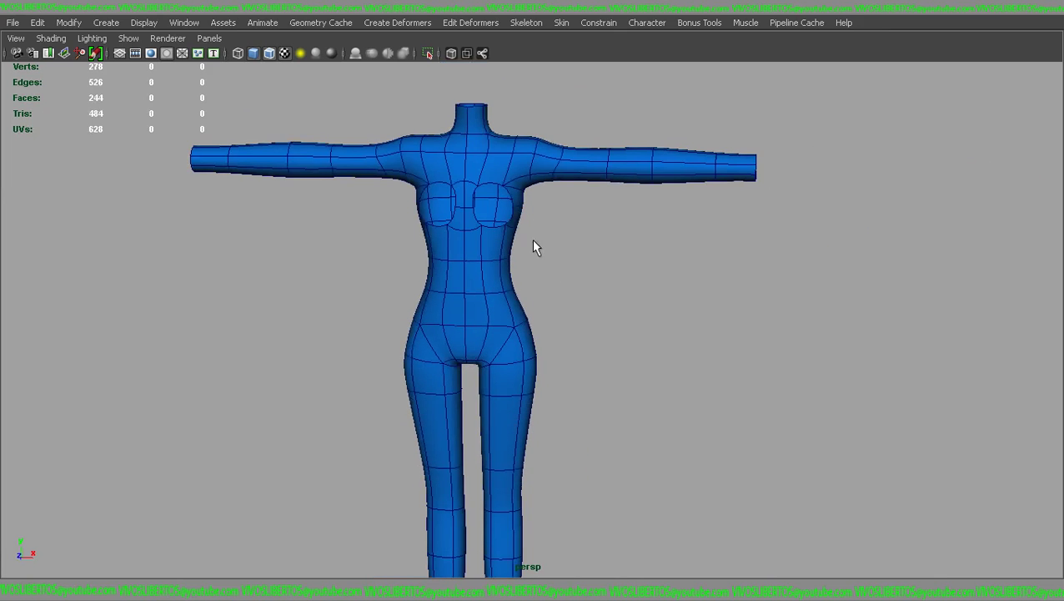
left_click(504, 244)
right_click_drag(589, 255, 647, 290, "shift")
scroll(646, 290, "down", 3)
Step: Rotate the sphere 90° on X and delete its back half to make a dome
key("e")
key("ctrl+a")
key("ctrl+a")
key("ctrl+a")
key("ctrl+a")
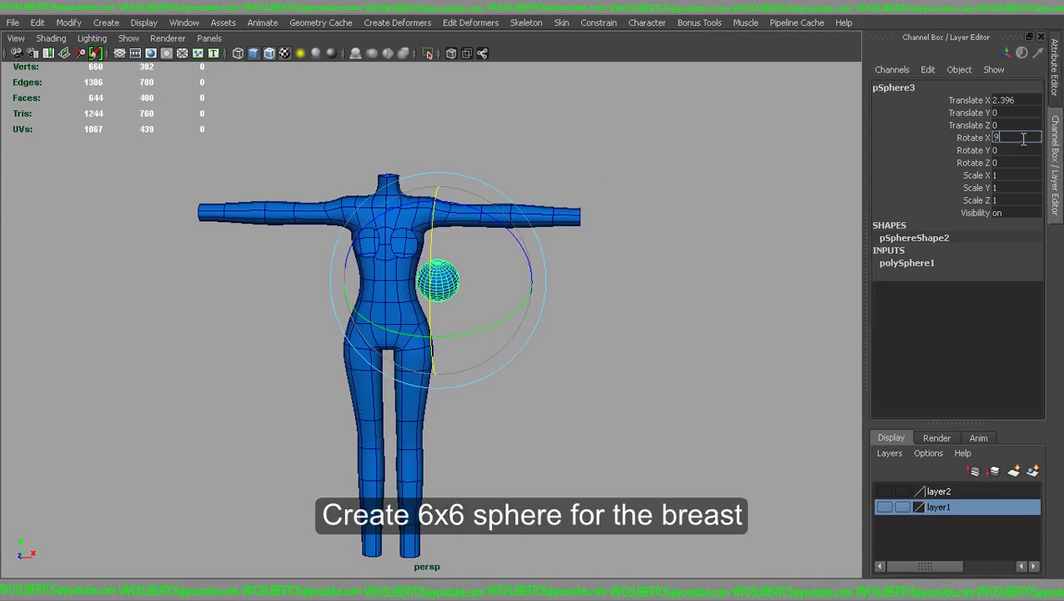
left_click(655, 416)
scroll(589, 420, "up", 5)
left_click_drag(589, 419, 451, 403, "alt")
left_click(440, 326)
right_click_drag(442, 250, 446, 280)
left_click_drag(532, 240, 466, 397)
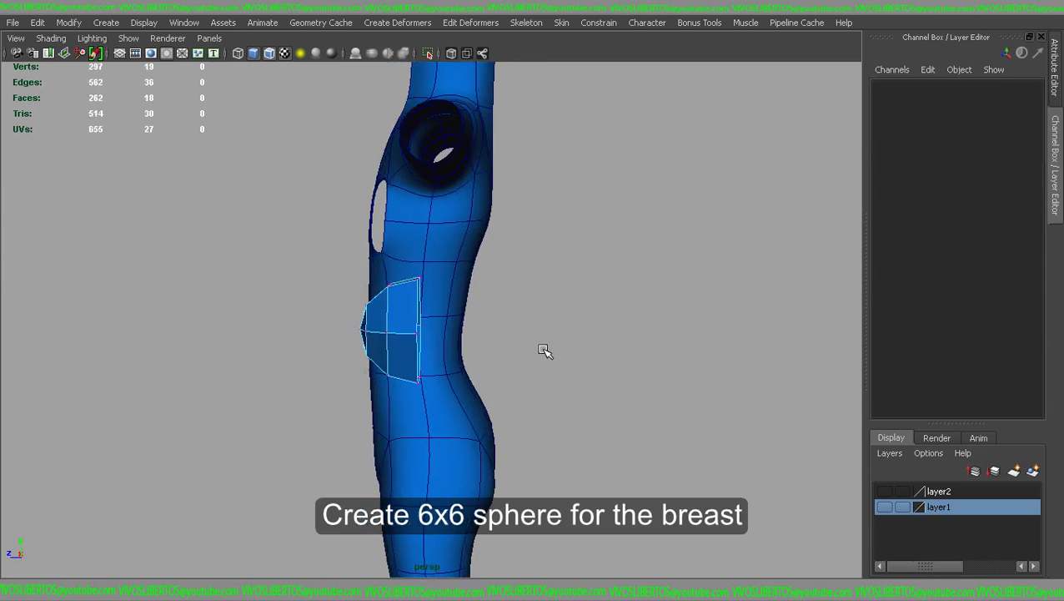
key("Delete")
left_click_drag(541, 360, 630, 308, "alt")
Step: Move the dome onto the chest opening and scale it down to 0.683
key("F8")
key("w")
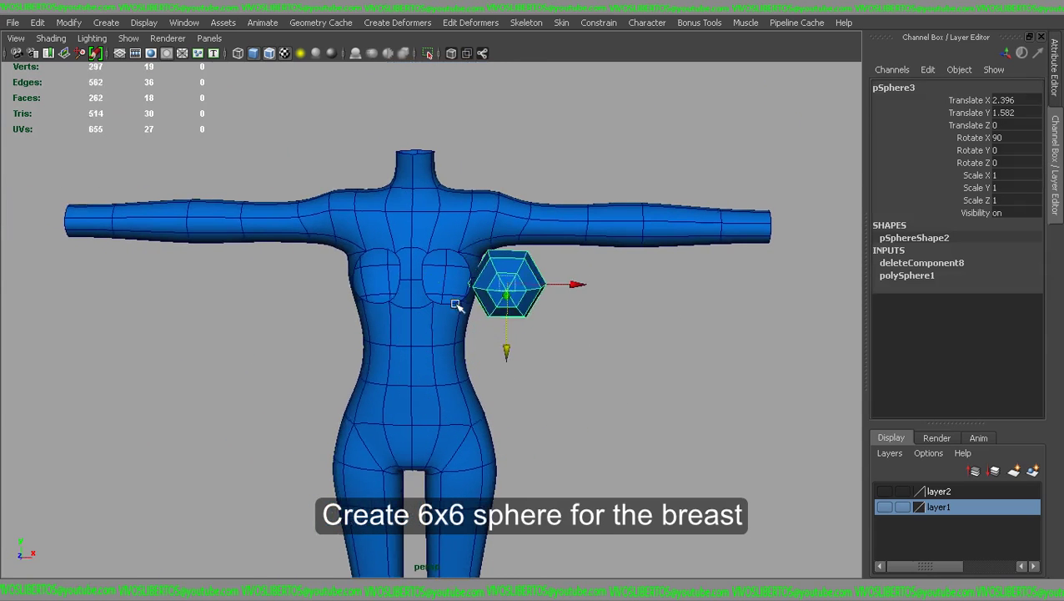
left_click(519, 344)
left_click_drag(519, 343, 510, 296, "alt")
left_click(510, 296)
mouse_move(575, 296)
left_mouse_down()
mouse_move(518, 285)
mouse_move(409, 317)
mouse_move(356, 289)
mouse_move(440, 238)
left_mouse_up()
key("f")
key("r")
mouse_move(439, 373)
left_mouse_down()
mouse_move(504, 269)
mouse_move(551, 266)
mouse_move(463, 297)
mouse_move(637, 283)
mouse_move(359, 295)
left_mouse_up()
right_click_drag(359, 294, 295, 315)
Step: Adjust a dome vertex, then combine the dome and body into one mesh
right_click(356, 244)
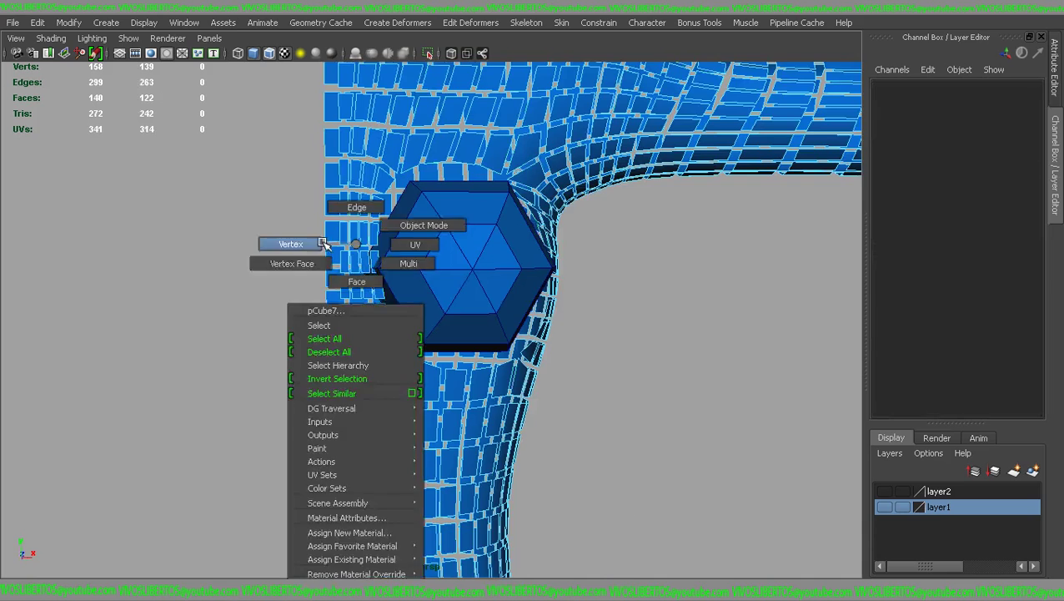
left_click(424, 225)
left_click(384, 278)
right_click_drag(327, 210, 297, 206)
left_click(380, 275)
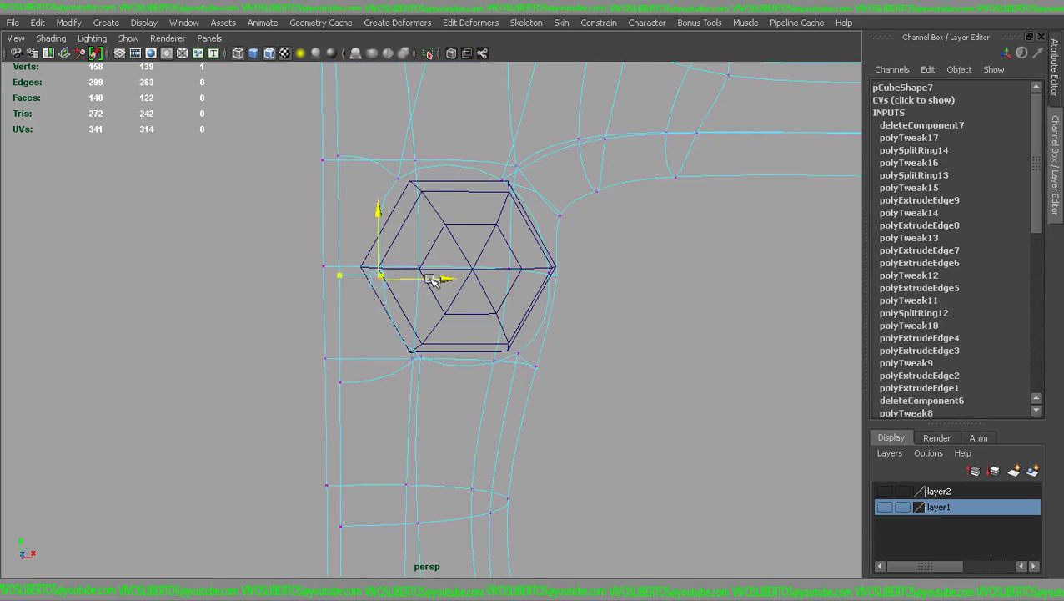
key("5")
left_click(584, 278)
left_click(492, 153)
right_click_drag(492, 152, 503, 373, "shift")
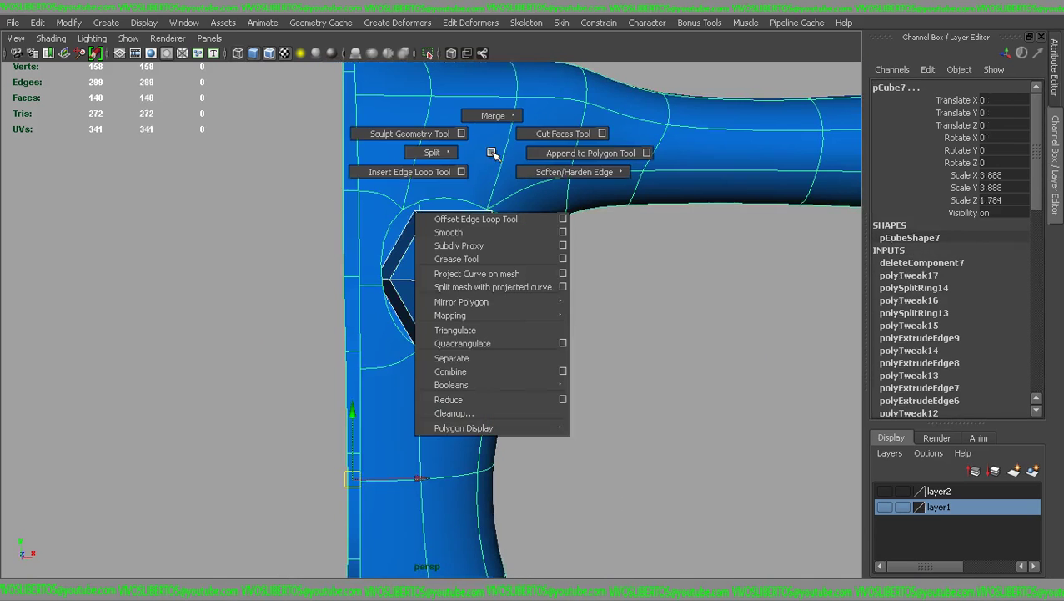
left_click_drag(577, 340, 428, 282, "alt")
Step: Weld the dome's border vertices into the chest opening
mouse_move(522, 230)
right_mouse_down()
mouse_move(557, 189)
mouse_move(559, 161)
right_mouse_up()
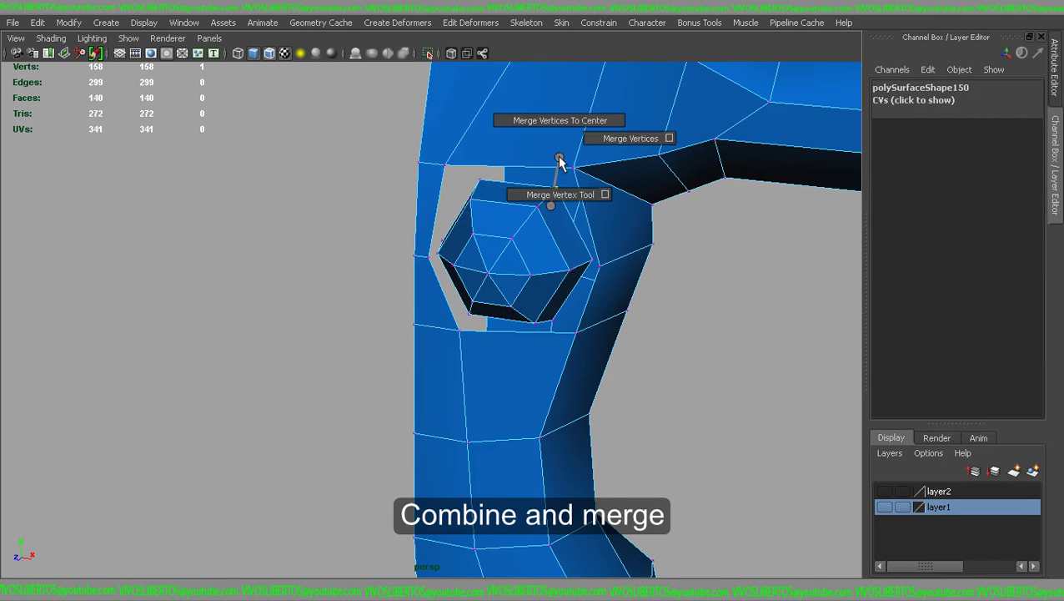
mouse_move(589, 240)
left_mouse_down("alt")
mouse_move(607, 280)
mouse_move(570, 382)
left_mouse_up("alt")
mouse_move(505, 403)
left_mouse_down()
mouse_move(488, 398)
mouse_move(452, 321)
mouse_move(412, 191)
mouse_move(334, 242)
left_mouse_up()
key("4")
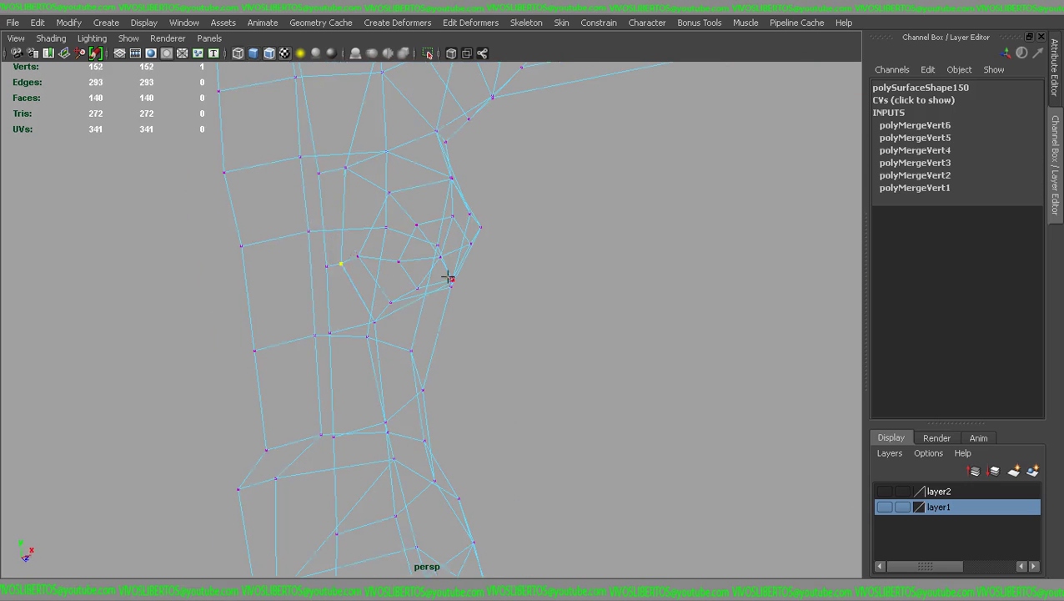
key("5")
key("3")
key("F8")
Step: Make a mirrored duplicate of the half body (scale X -1) so both breasts exist
left_click_drag(658, 330, 518, 289, "alt")
left_click(658, 315)
left_click(476, 332)
key("space")
left_click_drag(392, 224, 454, 487)
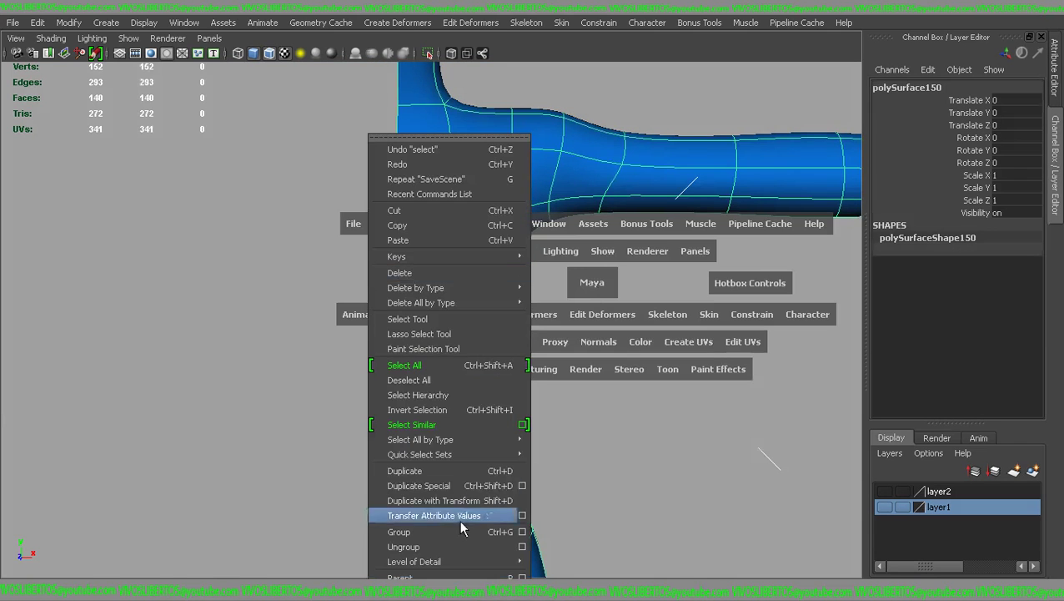
key("1")
Step: Delete the extra chest edge loops and check the result in smooth preview
mouse_move(494, 333)
left_mouse_down("alt")
mouse_move(540, 349)
mouse_move(496, 226)
left_mouse_up("alt")
key("3")
key("1")
mouse_move(544, 257)
left_mouse_down("alt")
mouse_move(574, 218)
mouse_move(546, 227)
left_mouse_up("alt")
key("3")
key("Delete")
mouse_move(547, 227)
right_mouse_down("alt")
mouse_move(634, 268)
mouse_move(509, 266)
mouse_move(496, 218)
mouse_move(473, 271)
right_mouse_up("alt")
left_click(613, 285)
left_click(507, 265)
key("1")
key("3")
left_click(455, 255)
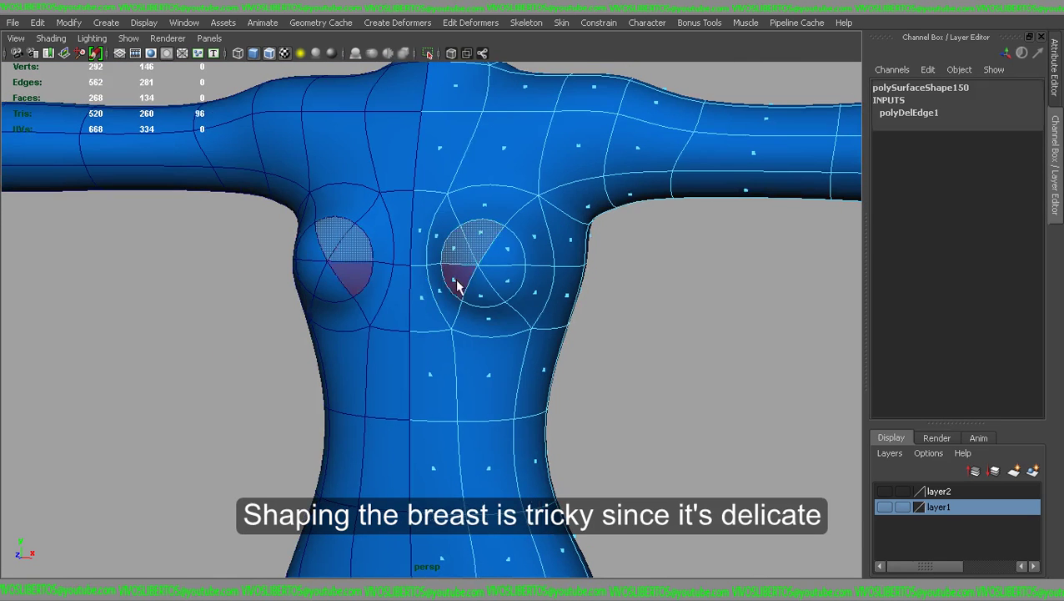
Step: Move and scale the breast faces and tip vertices to round out the breasts
left_click_drag(492, 206, 370, 244, "alt")
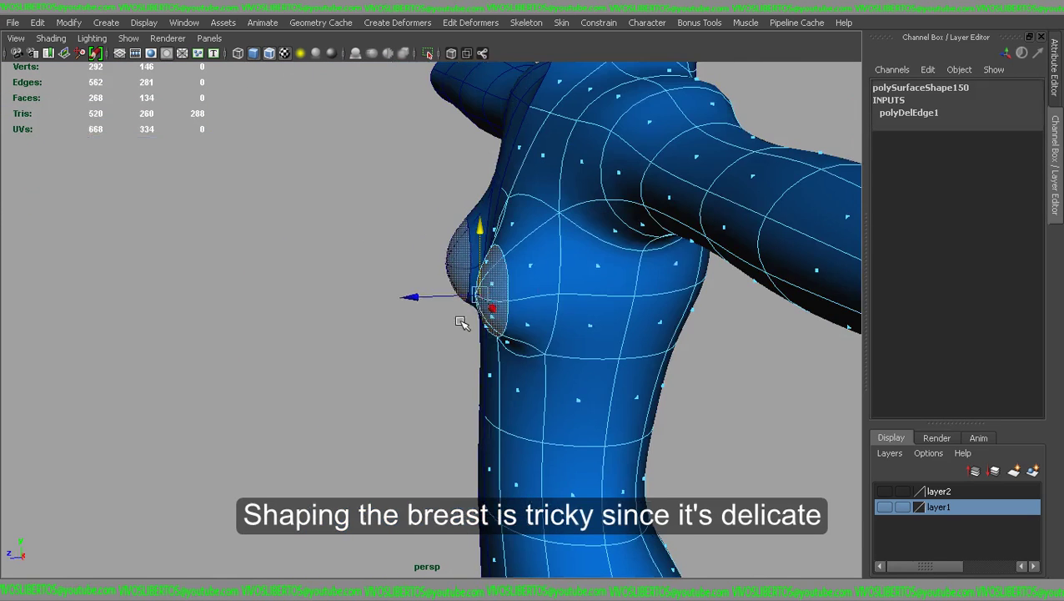
mouse_move(524, 283)
left_mouse_down("alt")
mouse_move(521, 219)
mouse_move(499, 286)
mouse_move(451, 311)
mouse_move(508, 288)
mouse_move(475, 237)
mouse_move(505, 247)
left_mouse_up("alt")
key("w")
key("r")
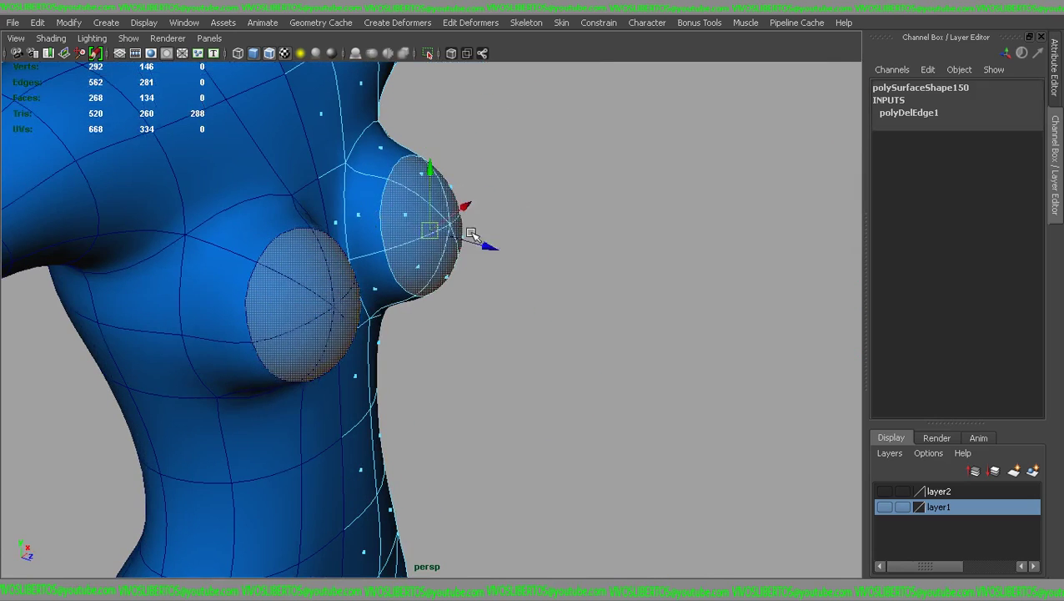
key("F9")
mouse_move(448, 227)
left_mouse_down()
mouse_move(516, 225)
mouse_move(540, 261)
mouse_move(516, 182)
left_mouse_up()
key("1")
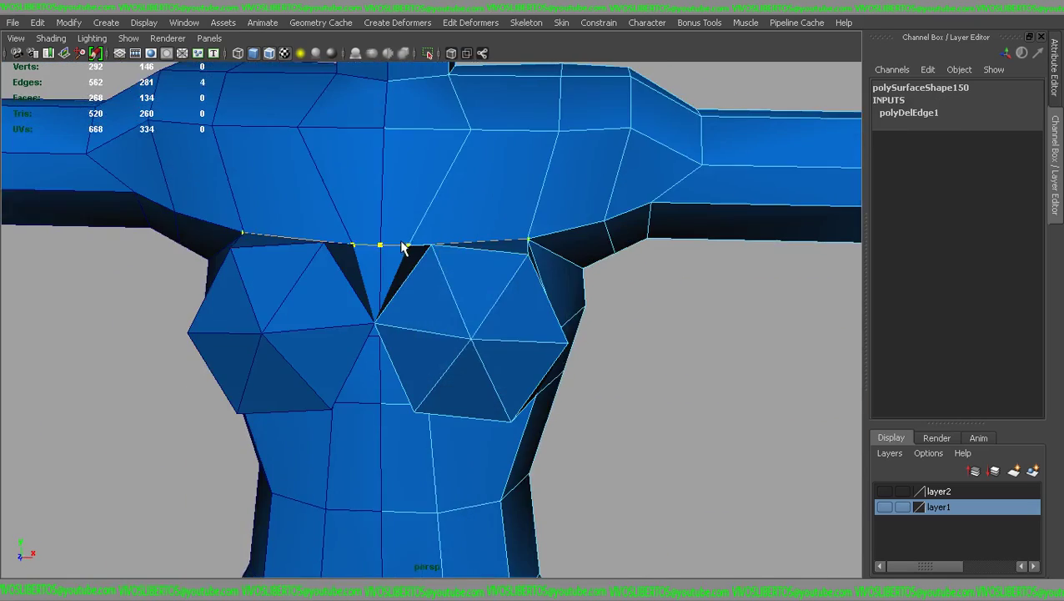
key("3")
mouse_move(480, 176)
left_mouse_down("alt")
mouse_move(430, 340)
mouse_move(376, 334)
mouse_move(416, 275)
mouse_move(367, 332)
mouse_move(382, 284)
left_mouse_up("alt")
left_click(357, 332)
key("1")
Step: Rotate the two chest edge loops so the breasts sit naturally, checking from several angles
mouse_move(451, 245)
left_mouse_down("alt")
mouse_move(468, 325)
mouse_move(515, 301)
left_mouse_up("alt")
left_click(516, 301)
right_click_drag(480, 243, 443, 243)
left_click(553, 315)
mouse_move(559, 328)
left_mouse_down("alt")
mouse_move(548, 357)
mouse_move(444, 238)
mouse_move(526, 298)
left_mouse_up("alt")
key("ctrl+z")
mouse_move(457, 303)
left_mouse_down("alt")
mouse_move(527, 302)
mouse_move(517, 328)
mouse_move(468, 315)
left_mouse_up("alt")
key("e")
left_click(488, 323)
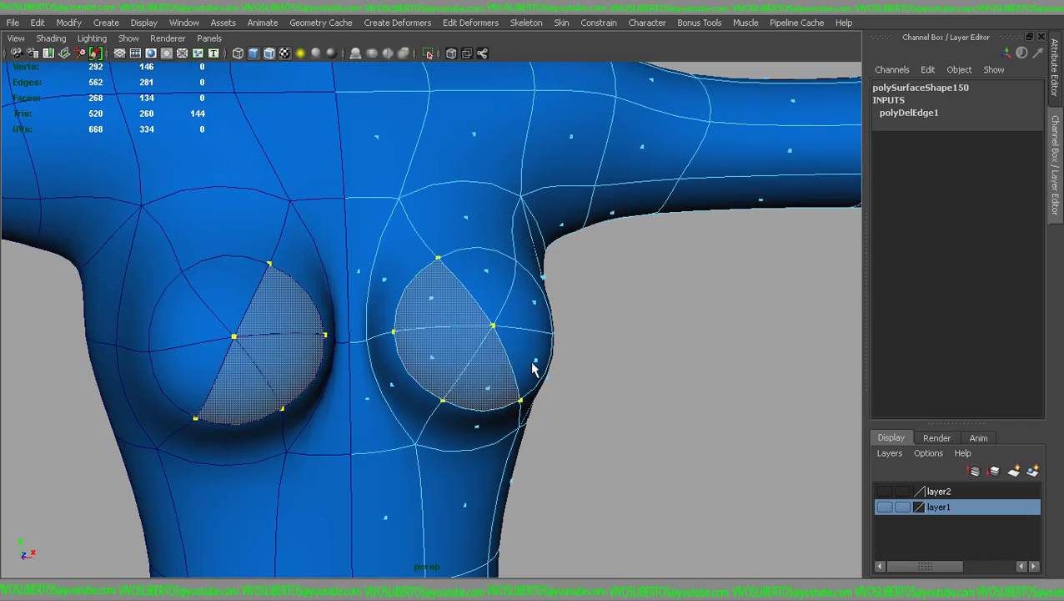
left_click_drag(486, 280, 526, 294, "alt")
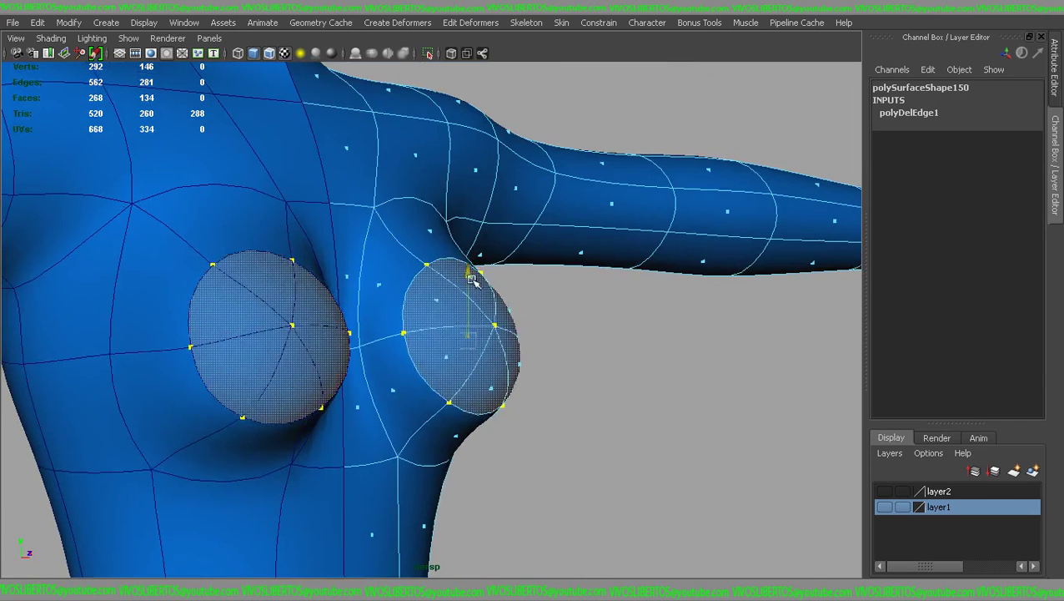
left_click_drag(469, 273, 547, 326, "alt")
mouse_move(531, 383)
left_mouse_down("alt")
mouse_move(304, 339)
mouse_move(468, 302)
mouse_move(379, 358)
mouse_move(464, 250)
left_mouse_up("alt")
Step: Lower the row of chest vertices on the right half and check the smoothed result
right_click_drag(464, 250, 493, 388)
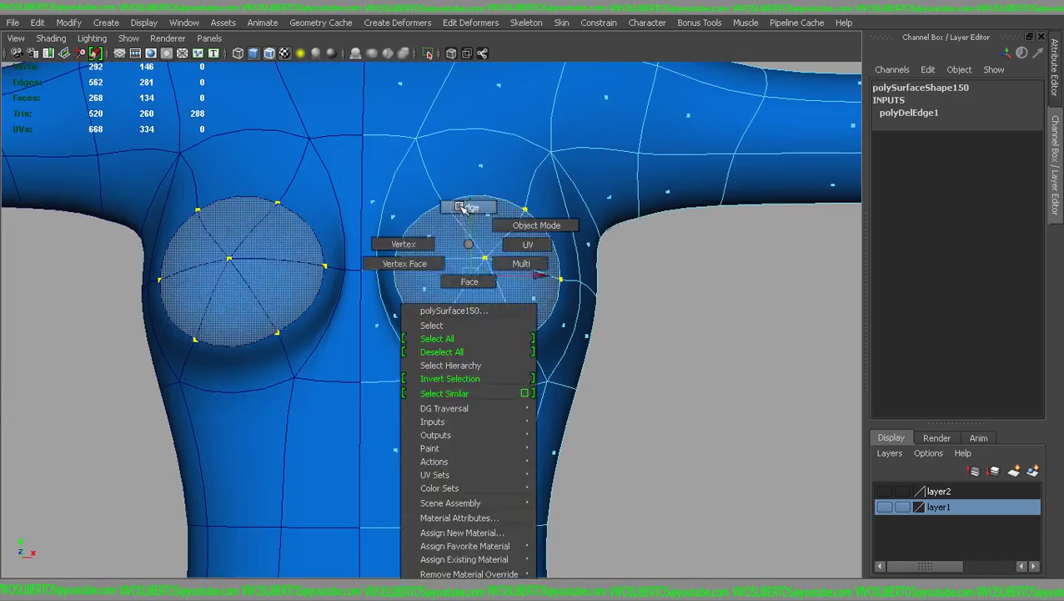
mouse_move(493, 312)
left_mouse_down("alt")
mouse_move(423, 345)
mouse_move(528, 347)
left_mouse_up("alt")
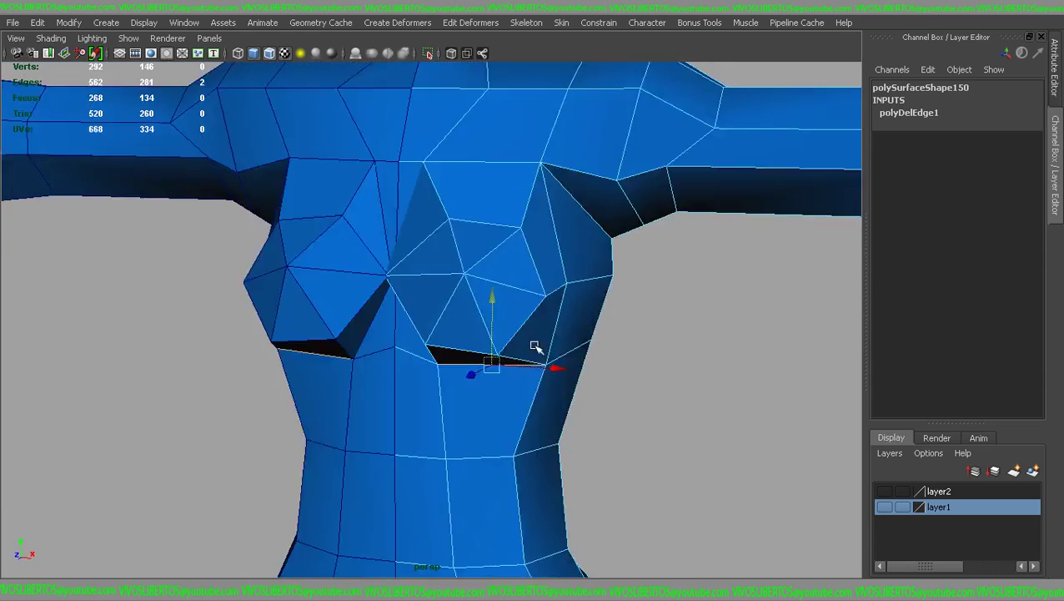
key("F8")
right_click_drag(527, 347, 684, 366, "alt")
left_click(684, 365)
left_click_drag(684, 365, 502, 302, "alt")
key("1")
scroll(501, 302, "up", 5)
right_click_drag(445, 227, 438, 206)
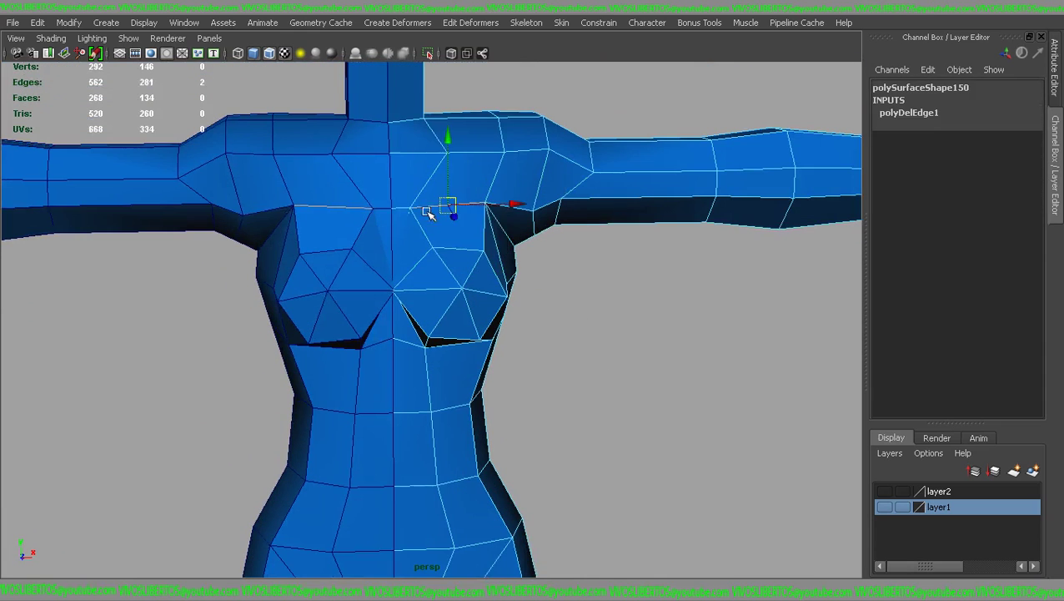
left_click_drag(427, 147, 436, 153)
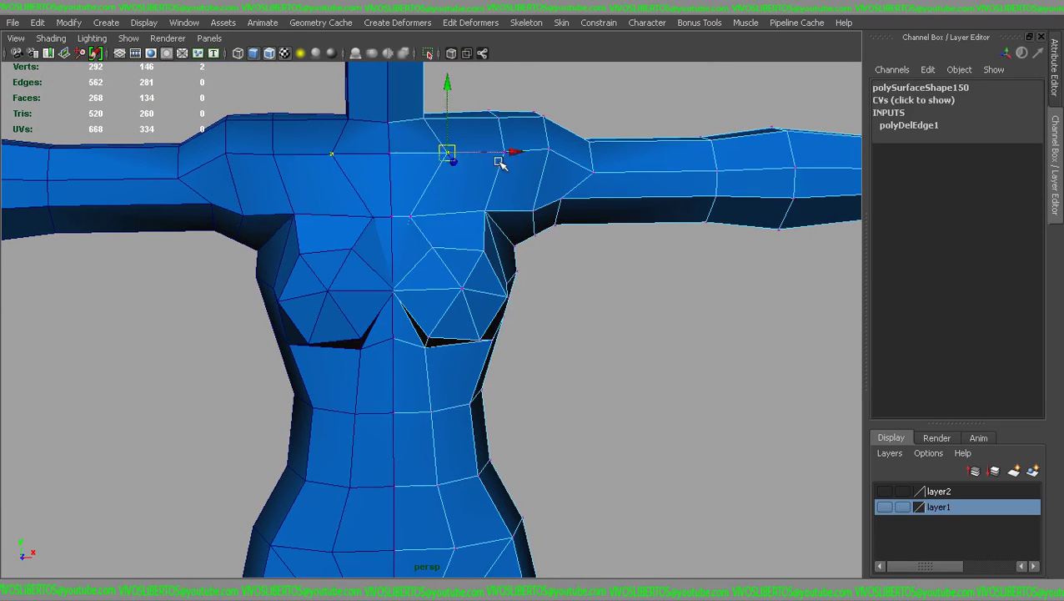
key("3")
scroll(449, 158, "down", 5)
Step: Inspect the torso from three-quarter and front angles, toggling smooth preview on and off
left_click(575, 320)
mouse_move(575, 320)
left_mouse_down("alt")
mouse_move(620, 269)
mouse_move(407, 273)
mouse_move(387, 308)
mouse_move(392, 252)
left_mouse_up("alt")
mouse_move(392, 252)
right_mouse_down("alt")
mouse_move(445, 221)
mouse_move(571, 336)
right_mouse_up("alt")
key("1")
left_click(507, 278)
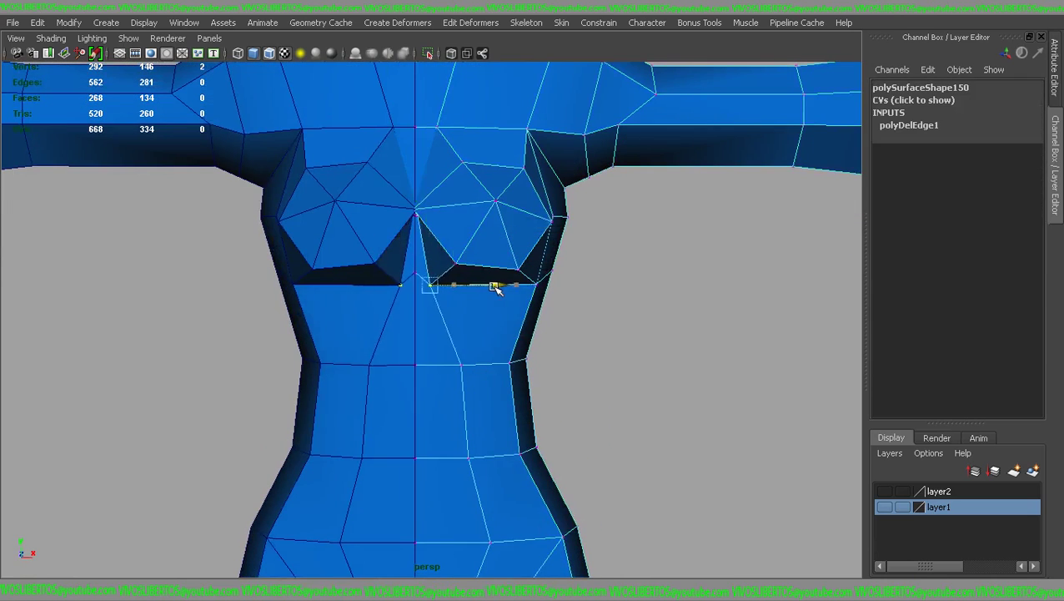
key("3")
key("1")
key("3")
scroll(504, 295, "down", 2)
Step: Turn the view to the side of the model and back to the front
left_click_drag(504, 294, 326, 266, "alt")
key("1")
left_click(522, 243)
left_click_drag(426, 242, 626, 265, "alt")
left_click(663, 313)
mouse_move(663, 314)
left_mouse_down("alt")
mouse_move(670, 320)
mouse_move(564, 257)
mouse_move(571, 281)
left_mouse_up("alt")
Step: Insert an edge loop across the chest just below the breasts and preview it smoothed
scroll(503, 227, "up", 3)
key("1")
left_click(434, 225)
right_click_drag(435, 204, 411, 209, "shift")
left_click(410, 209)
key("3")
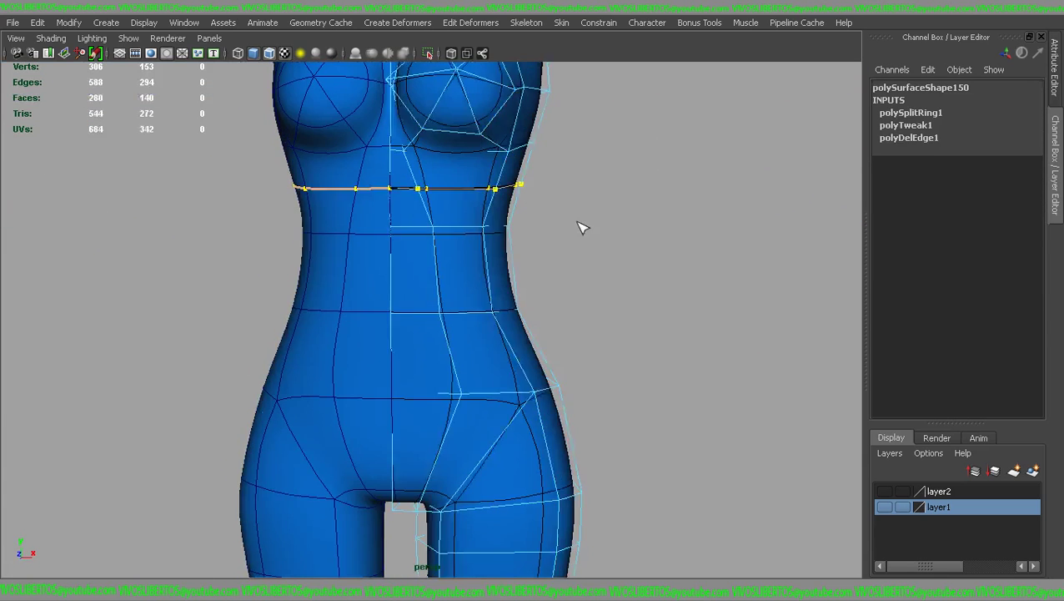
key("1")
key("3")
Step: Push the new loop's vertices outward on both sides so the chest tapers into the waist
key("F9")
key("1")
left_click_drag(523, 208, 278, 231)
key("3")
key("1")
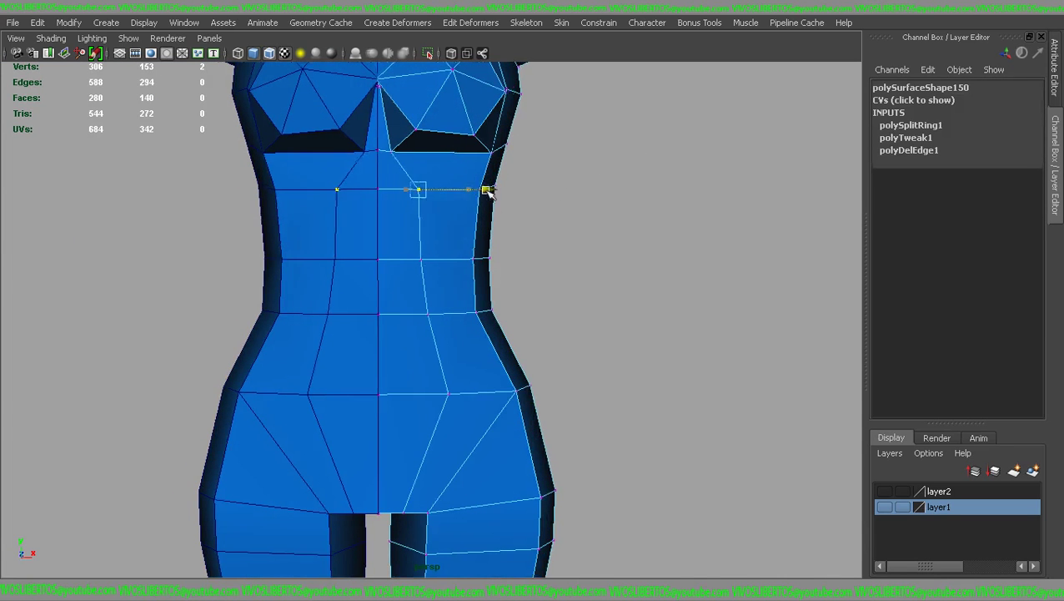
left_click(420, 261)
middle_click_drag(420, 262, 435, 309)
key("3")
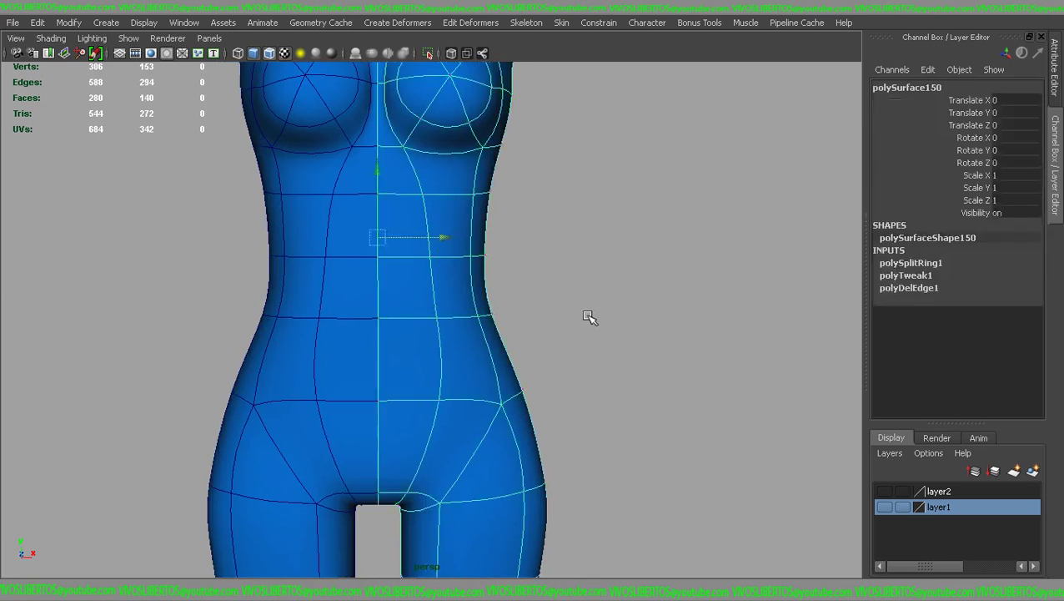
Step: Check the reshaped torso profile smoothed in the maximised side view
left_click(642, 314)
mouse_move(641, 314)
left_mouse_down("alt")
mouse_move(386, 298)
mouse_move(632, 317)
left_mouse_up("alt")
key("space")
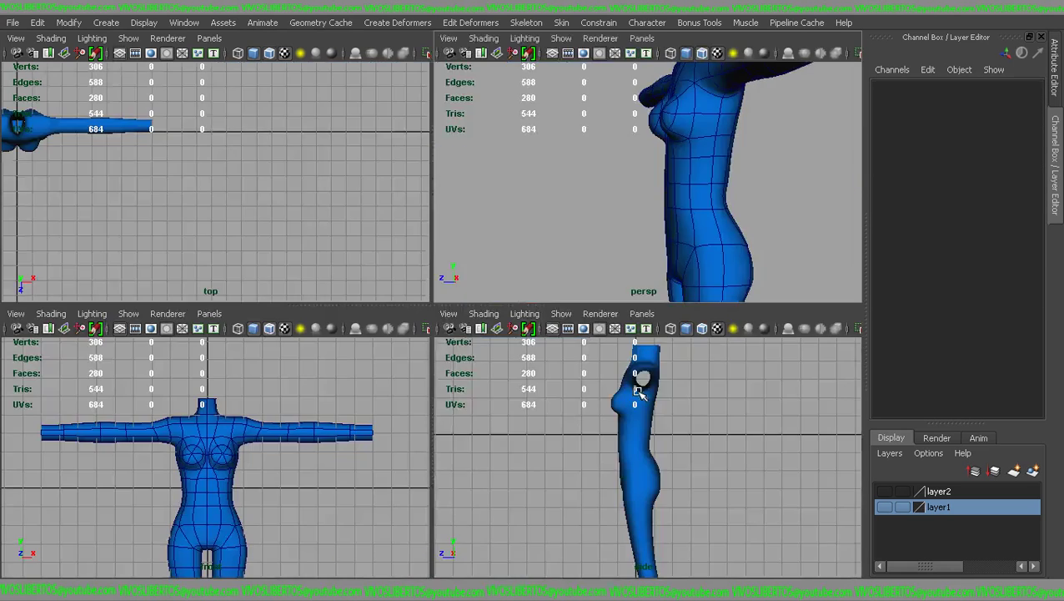
key("space")
left_click(413, 197)
key("1")
key("F8")
key("3")
Step: Return to the perspective view and centre the whole figure
scroll(373, 221, "down", 3)
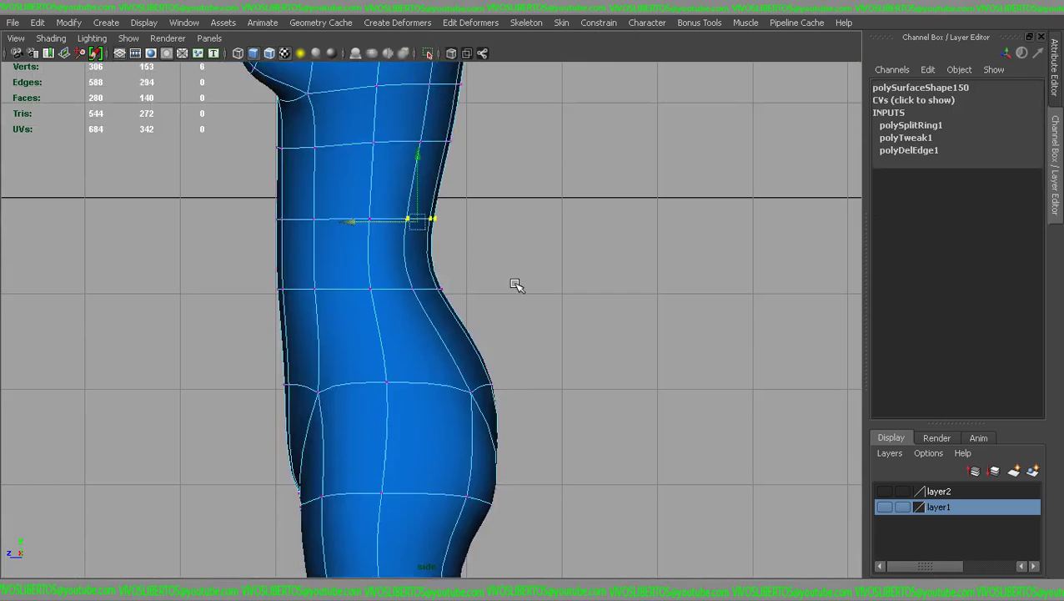
scroll(518, 284, "down", 3)
left_click(552, 299)
key("space")
key("space")
scroll(577, 203, "down", 2)
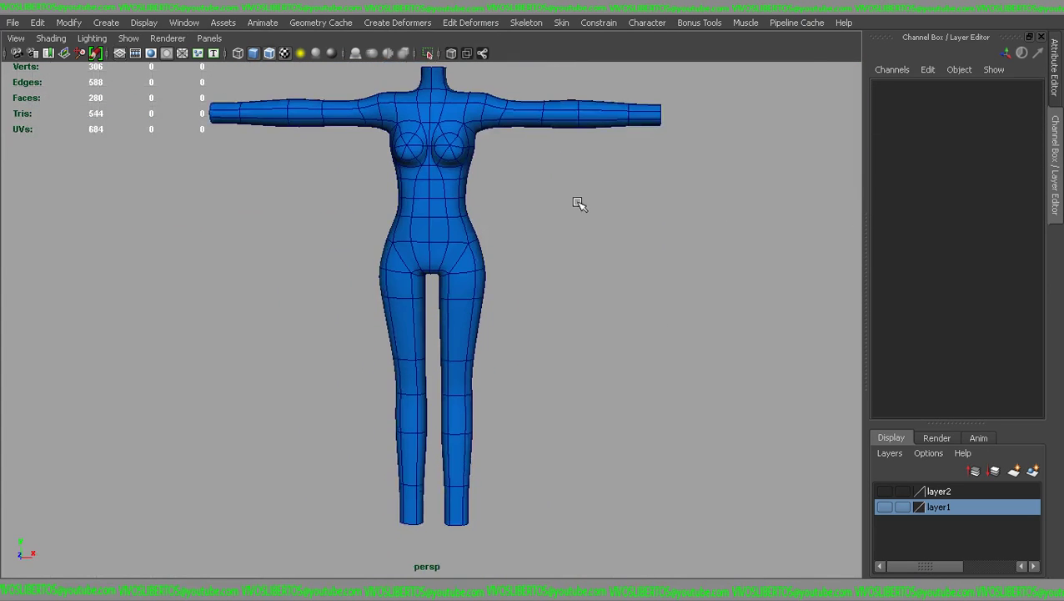
middle_click_drag(578, 203, 601, 228, "alt")
scroll(537, 247, "up", 5)
Step: Cap the open bottom of the leg by filling its border edge loop
left_click(501, 250)
key("1")
mouse_move(697, 304)
left_mouse_down("alt")
mouse_move(614, 304)
mouse_move(453, 267)
left_mouse_up("alt")
right_click_drag(451, 267, 453, 279)
double_click(458, 288)
right_click(461, 290, "shift")
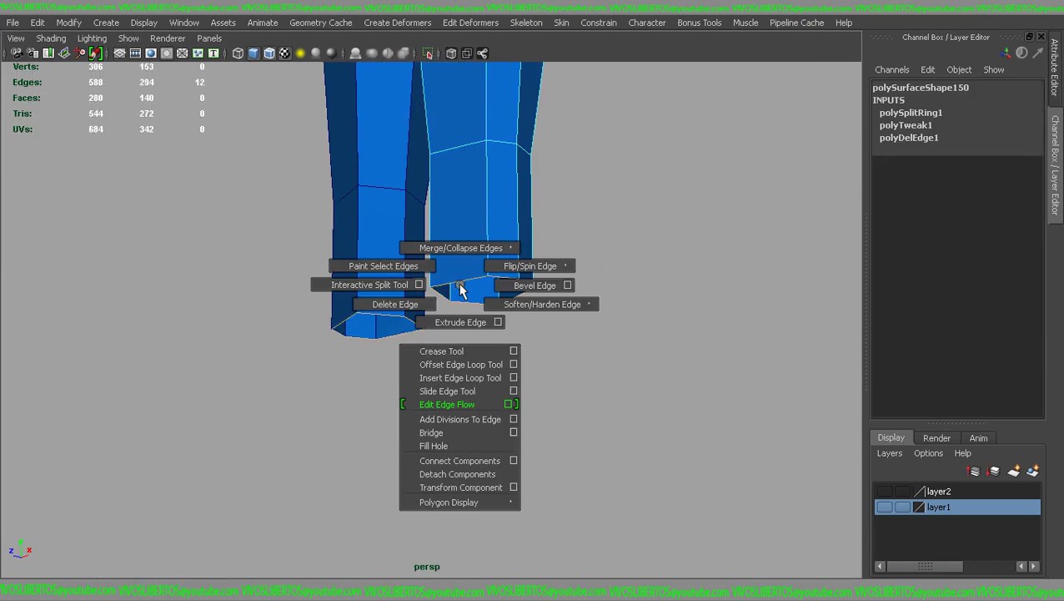
left_click(457, 446)
Step: Connect the vertices across the new cap and check the leg end smoothed
mouse_move(457, 448)
left_mouse_down("alt")
mouse_move(539, 304)
mouse_move(468, 289)
left_mouse_up("alt")
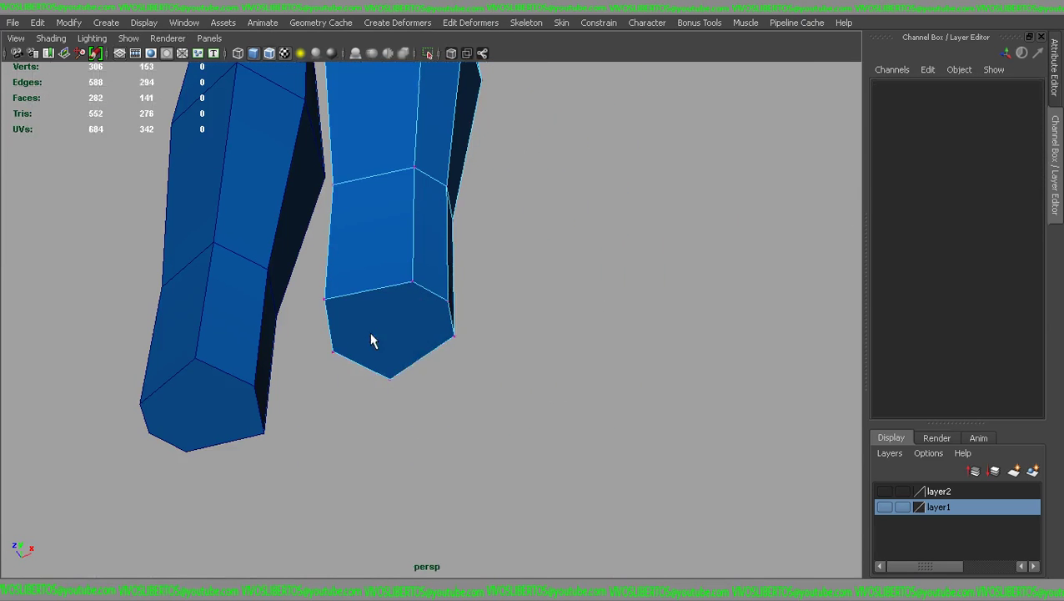
right_click(446, 300, "shift")
left_click(446, 379)
key("3")
key("1")
Step: Add extra edge loops around the lower legs near the ankles
right_click_drag(394, 217, 339, 237, "shift")
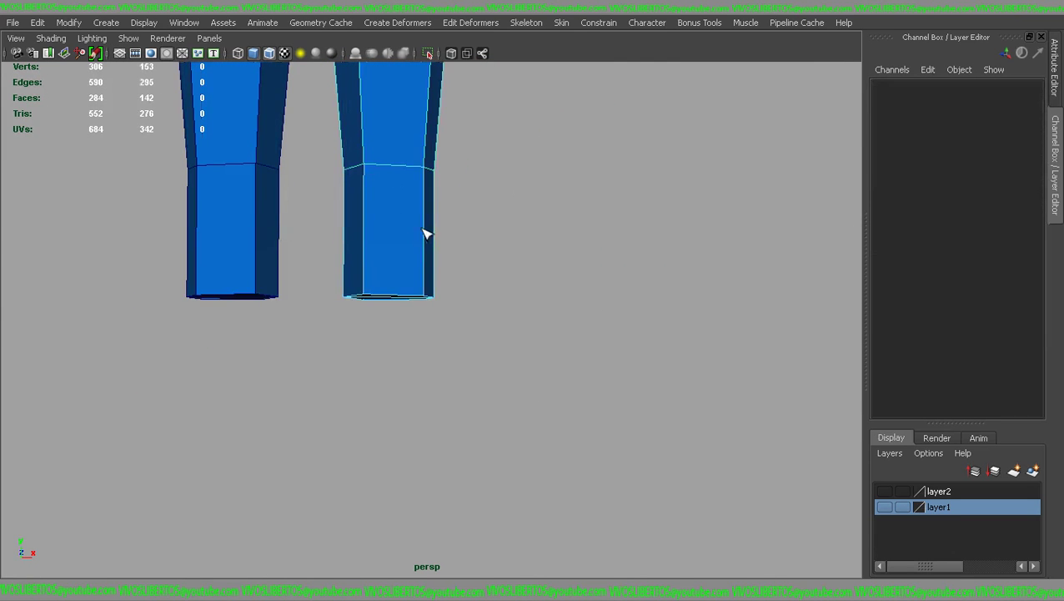
left_click(428, 219)
right_click(380, 240)
left_click(423, 249)
key("3")
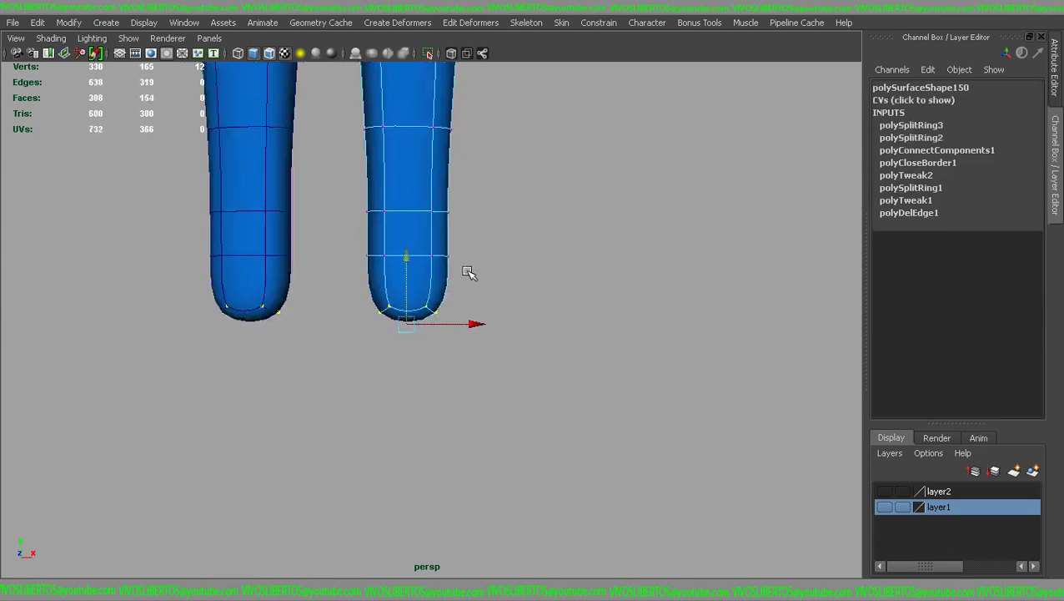
key("1")
Step: Extrude the bottom faces of the leg and pull them out to start the foot
right_click_drag(466, 262, 476, 280)
right_click(481, 302, "shift")
left_click(481, 302)
mouse_move(518, 242)
left_mouse_down()
mouse_move(385, 280)
mouse_move(554, 278)
left_mouse_up()
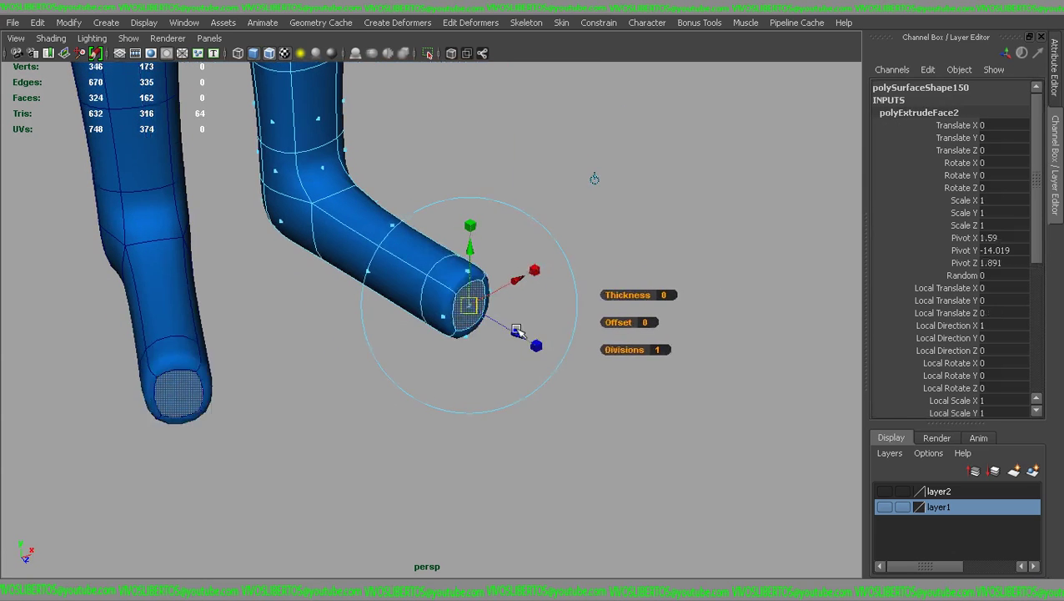
Step: Finish the foot extrusion and select the foot vertices, checking the smoothed shape
left_click(552, 228)
key("1")
mouse_move(551, 228)
left_mouse_down("alt")
mouse_move(428, 278)
mouse_move(480, 316)
mouse_move(435, 345)
left_mouse_up("alt")
left_click(516, 305)
key("3")
key("1")
left_click_drag(295, 257, 356, 303)
mouse_move(334, 251)
left_mouse_down("alt")
mouse_move(351, 356)
mouse_move(366, 335)
mouse_move(439, 404)
mouse_move(463, 357)
left_mouse_up("alt")
key("3")
key("1")
key("3")
Step: Scale the upper ring of foot vertices and select the vertices at the toe
mouse_move(565, 221)
left_mouse_down()
mouse_move(375, 380)
mouse_move(475, 302)
mouse_move(328, 206)
left_mouse_up()
left_click_drag(328, 206, 430, 251)
key("1")
key("r")
key("3")
key("1")
left_click_drag(367, 355, 442, 373)
key("w")
key("3")
left_click_drag(435, 315, 331, 381, "alt")
Step: In the maximised side view, lower the toe and above-ankle vertices slightly
key("space")
key("space")
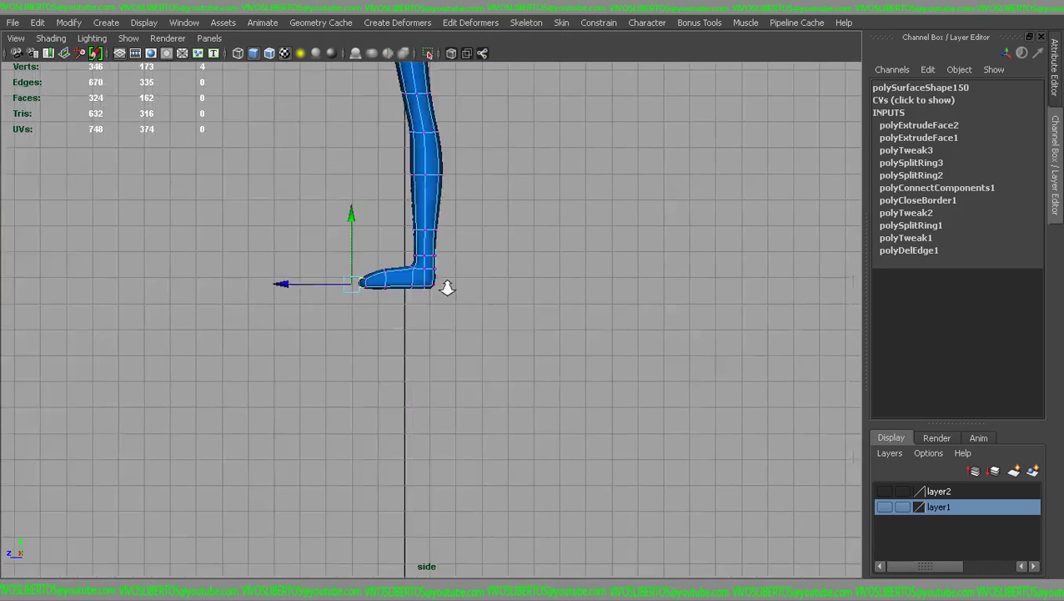
scroll(443, 280, "up", 4)
key("1")
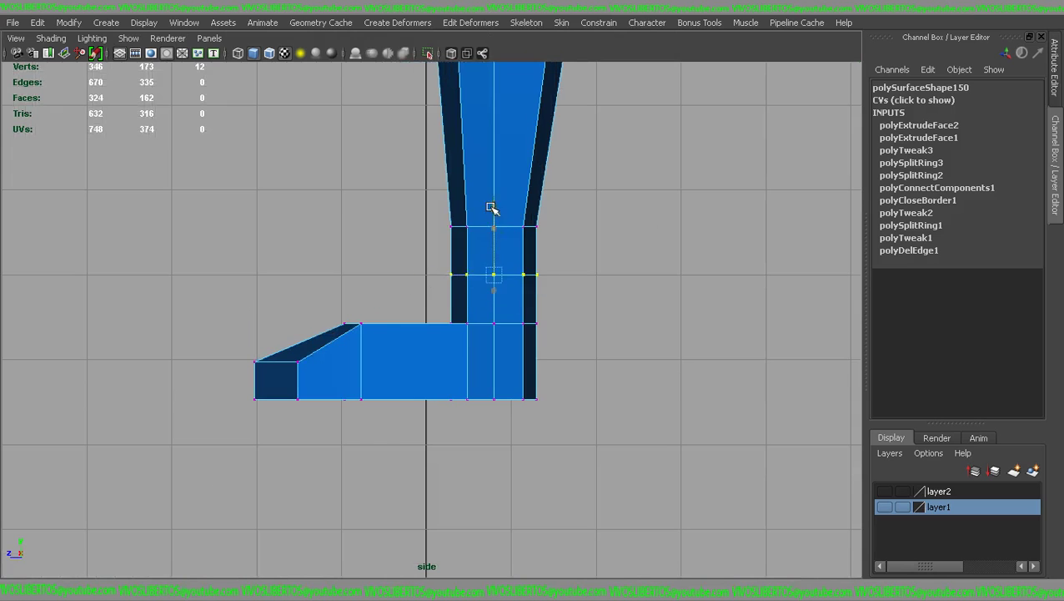
key("3")
left_click_drag(332, 309, 380, 338)
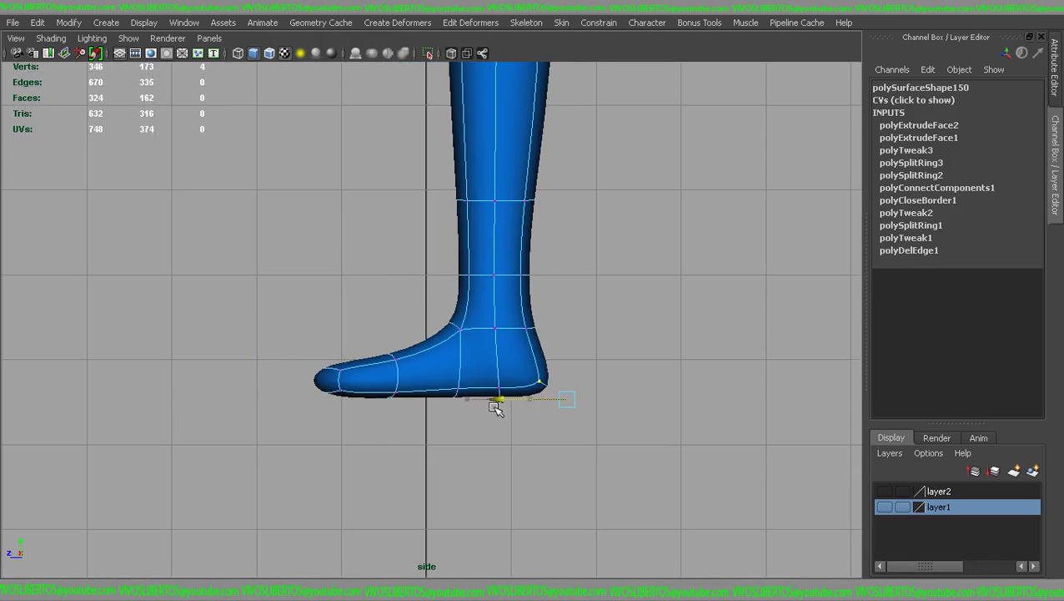
key("1")
left_click_drag(433, 258, 566, 292)
key("3")
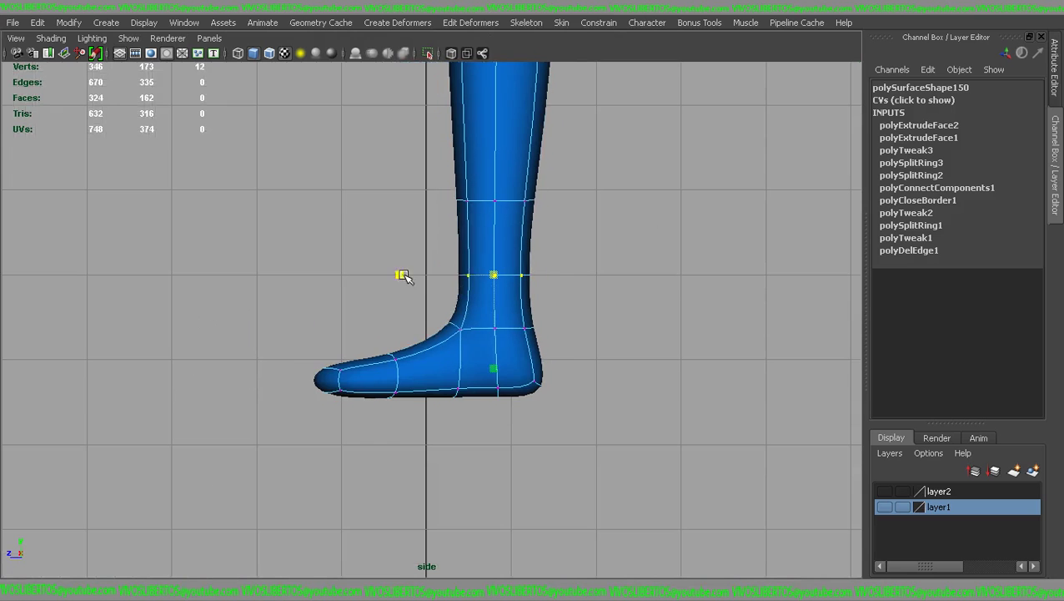
middle_click_drag(503, 316, 285, 327)
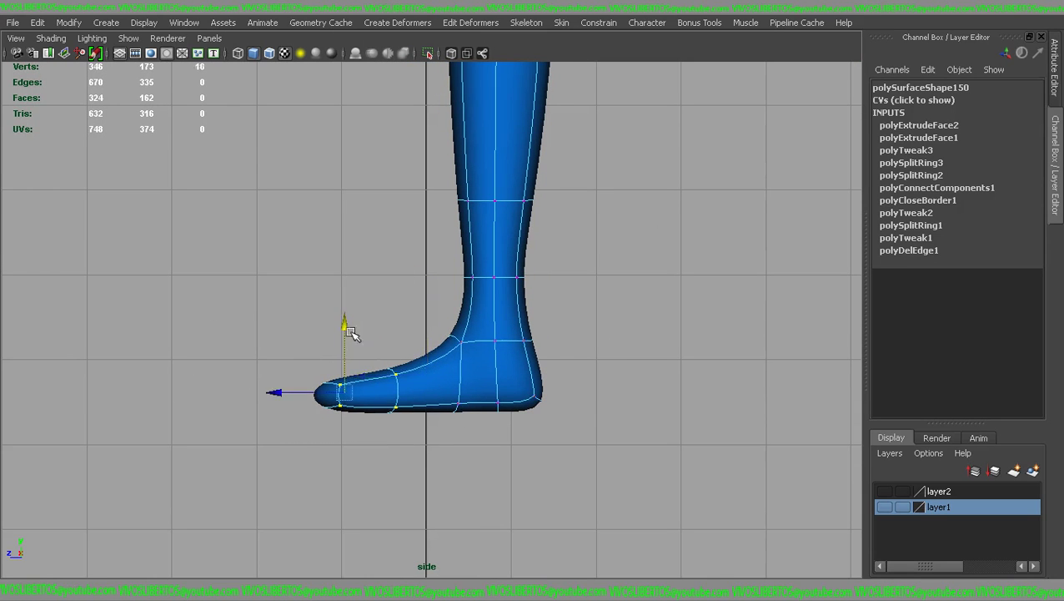
Step: Adjust the front shin and ankle vertices, then view the feet from the front in perspective
left_click(594, 349)
scroll(534, 276, "down", 2)
key("1")
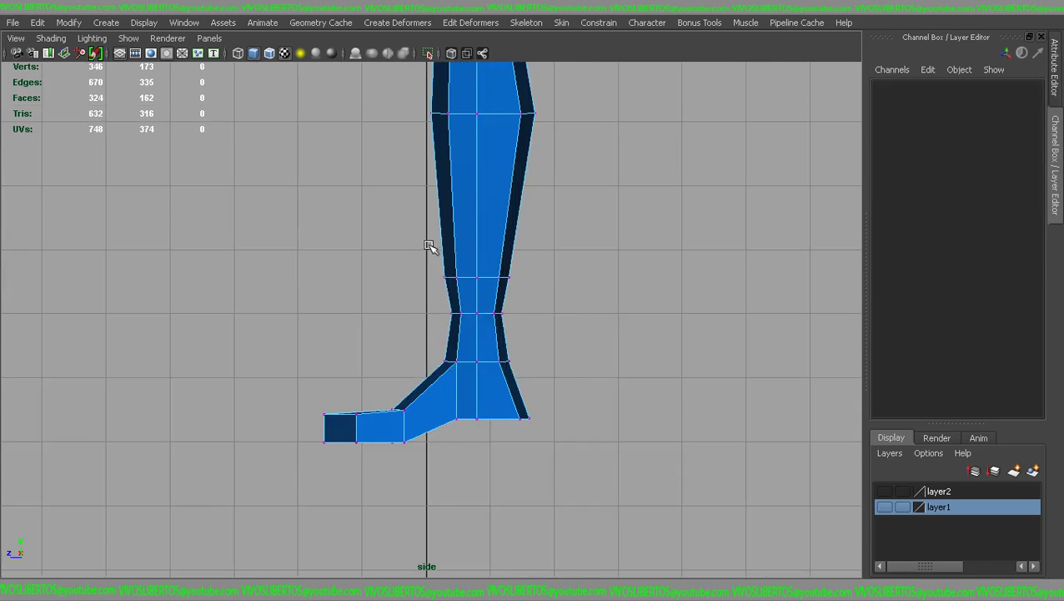
left_click_drag(470, 332, 470, 332)
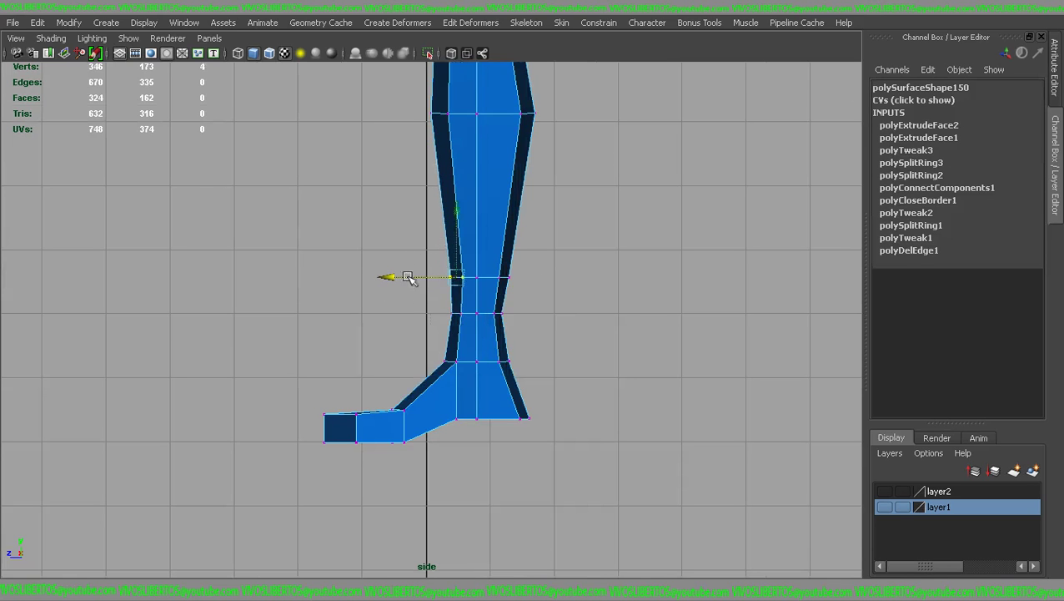
key("3")
key("F8")
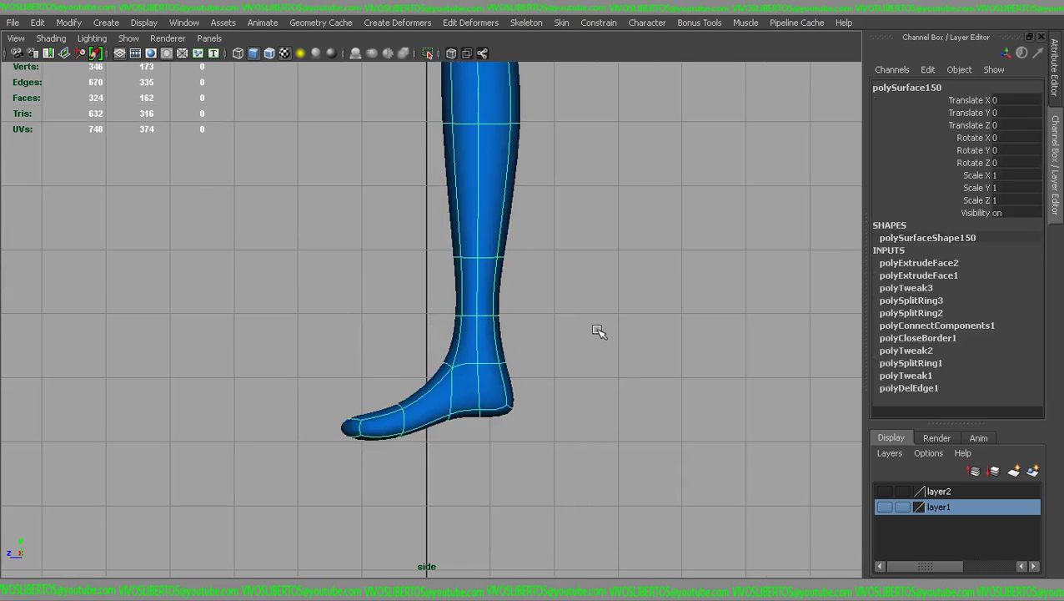
left_click(599, 330)
key("space")
key("space")
left_click_drag(680, 230, 534, 305, "alt")
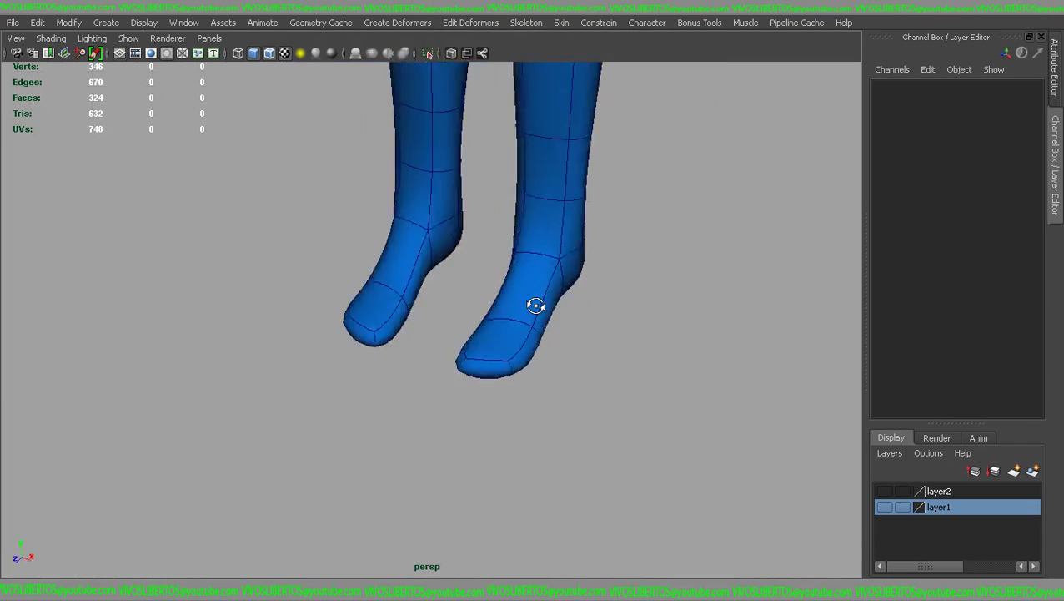
Step: Narrow the ankle edge loop on both lower legs and convert it to vertices
mouse_move(521, 238)
left_mouse_down("alt")
mouse_move(417, 242)
mouse_move(440, 280)
left_mouse_up("alt")
right_click_drag(439, 280, 444, 207)
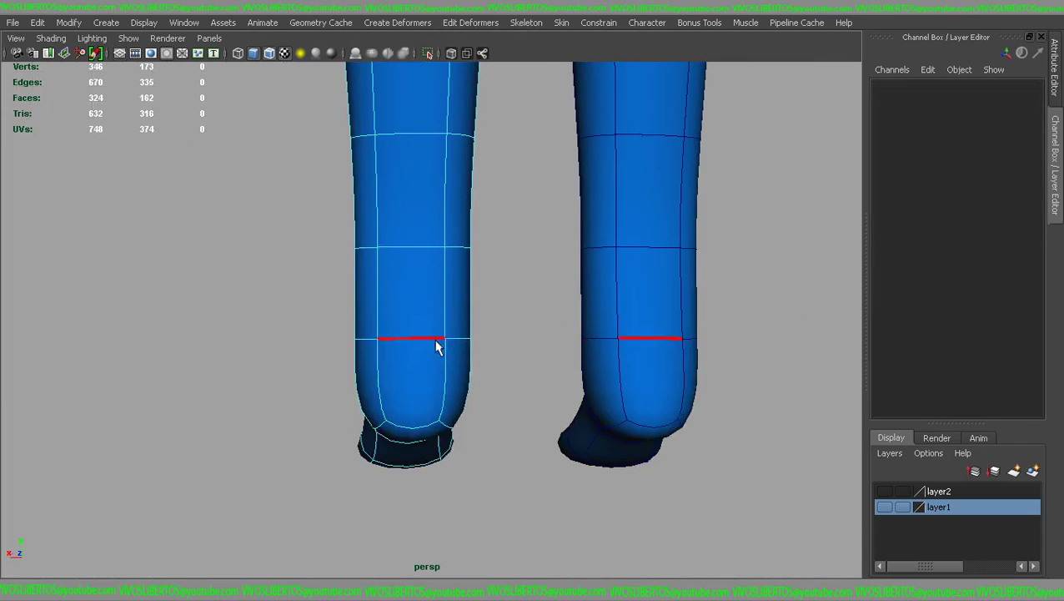
double_click(372, 339)
middle_click_drag(365, 340, 328, 386, "alt")
left_click_drag(328, 386, 357, 390)
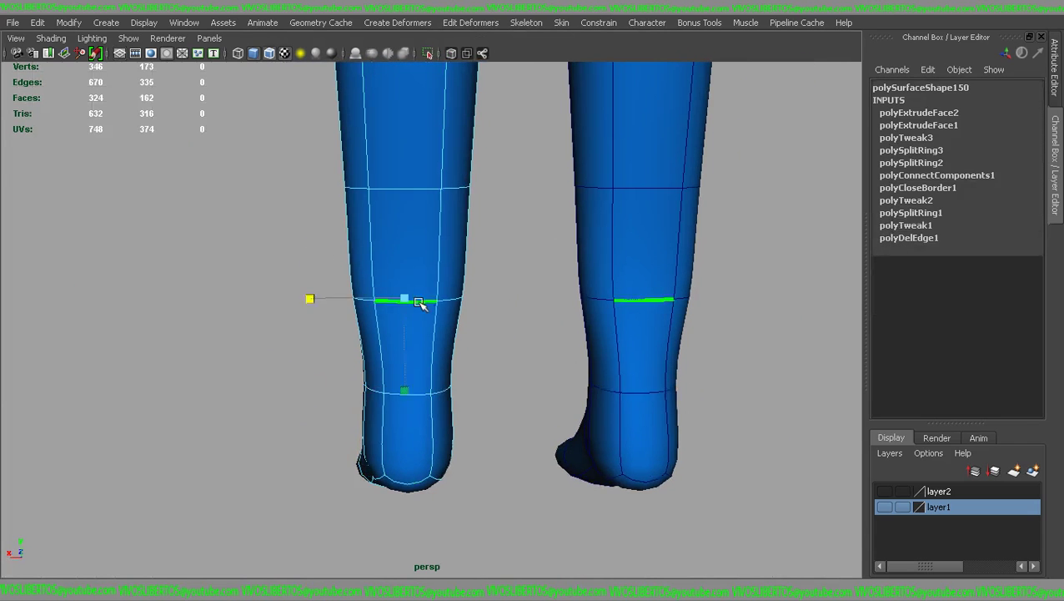
mouse_move(387, 314)
left_mouse_down("alt")
mouse_move(632, 344)
mouse_move(476, 235)
left_mouse_up("alt")
right_click_drag(476, 235, 409, 233)
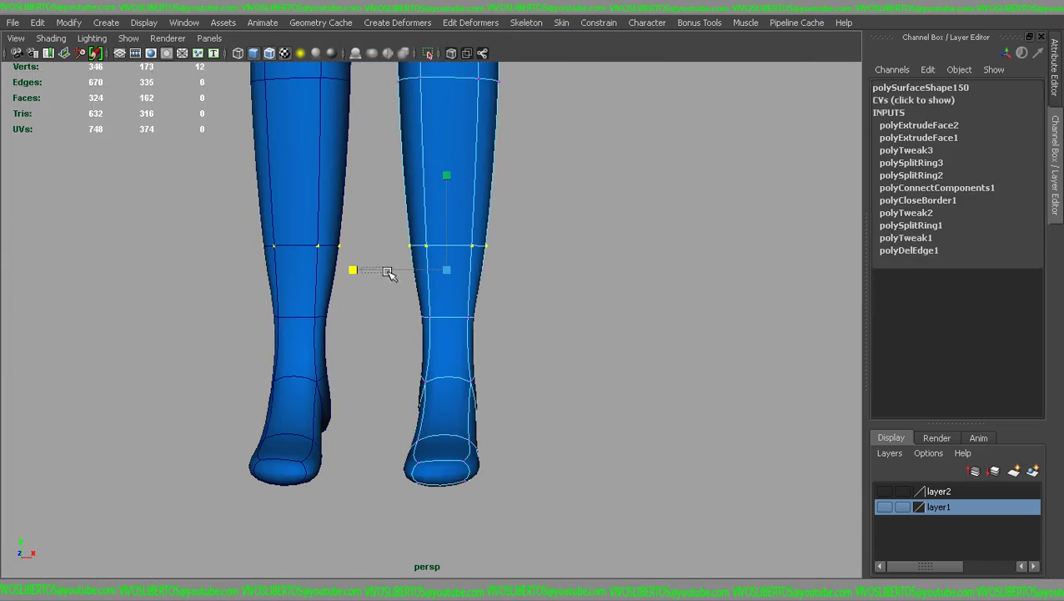
Step: Reposition the edge at the back of the ankle and check it in smooth preview
left_click(575, 349)
mouse_move(575, 349)
left_mouse_down("alt")
mouse_move(368, 300)
mouse_move(613, 325)
left_mouse_up("alt")
left_click(613, 325)
scroll(604, 326, "up", 3)
scroll(604, 325, "down", 3)
right_click_drag(451, 238, 451, 208)
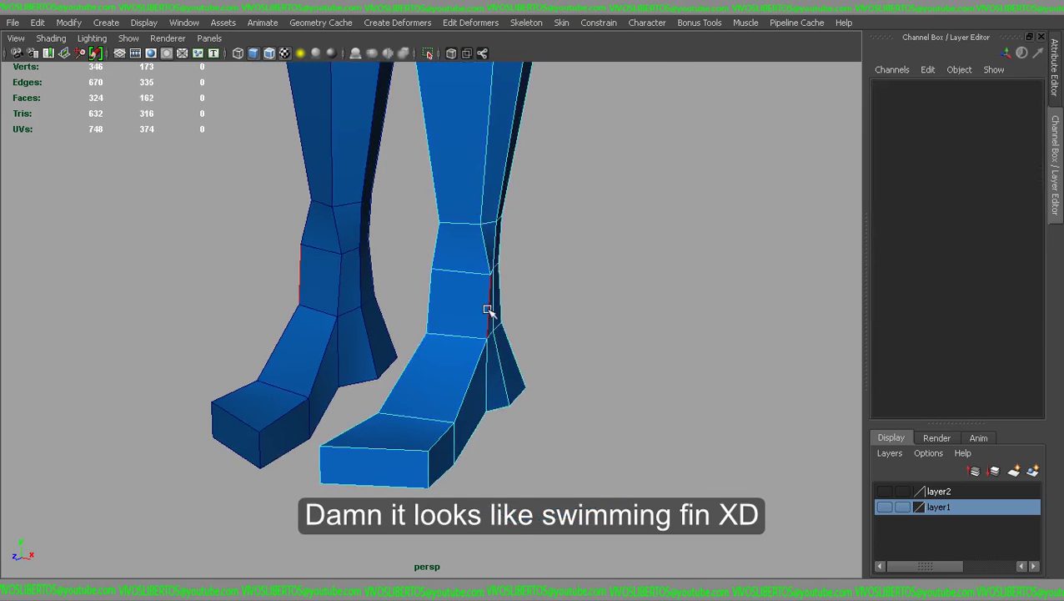
left_click(487, 307)
left_click_drag(541, 319, 353, 321, "alt")
key("3")
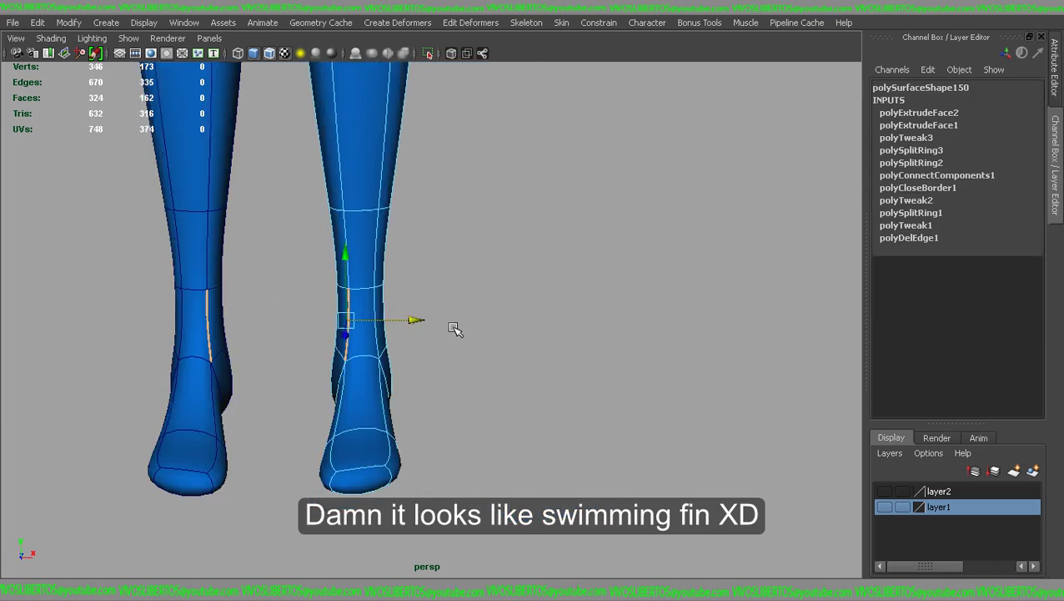
left_click(500, 334)
Step: Select the lower right leg's vertices and compare low-poly and smoothed views of both feet
mouse_move(560, 339)
left_mouse_down("alt")
mouse_move(442, 409)
mouse_move(442, 332)
mouse_move(468, 375)
mouse_move(463, 430)
mouse_move(493, 410)
left_mouse_up("alt")
scroll(492, 410, "down", 3)
scroll(504, 407, "down", 2)
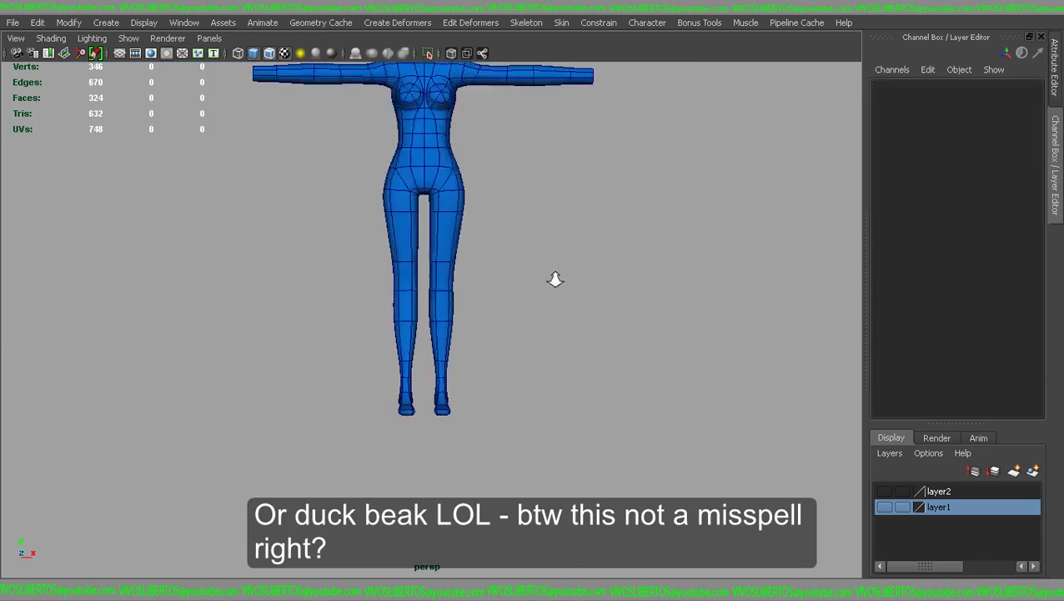
key("1")
scroll(554, 281, "up", 6)
left_click(506, 296)
key("F10")
left_click_drag(575, 250, 492, 409)
key("3")
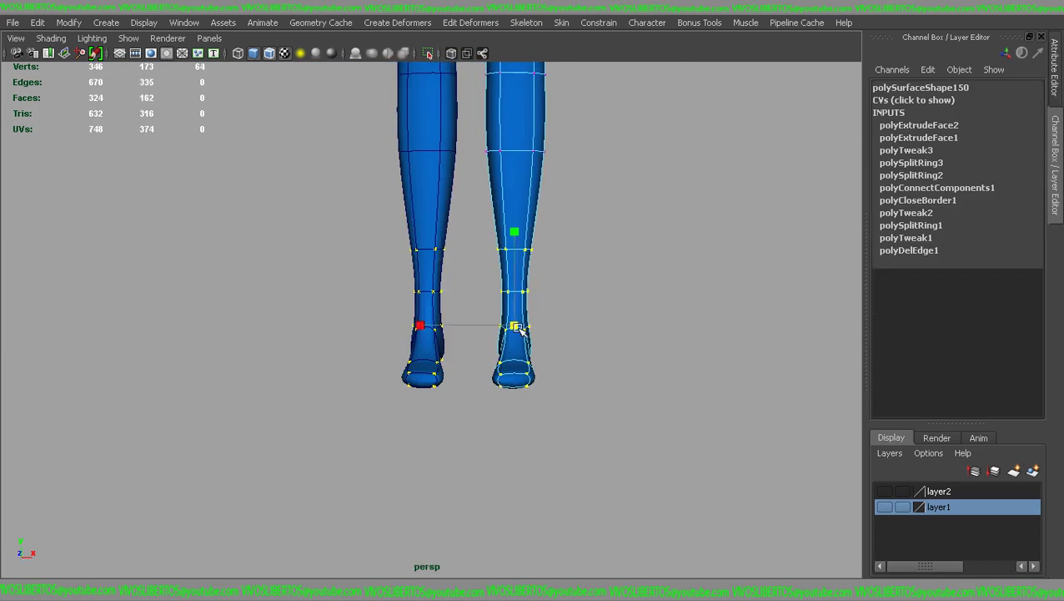
left_click_drag(546, 332, 584, 330, "alt")
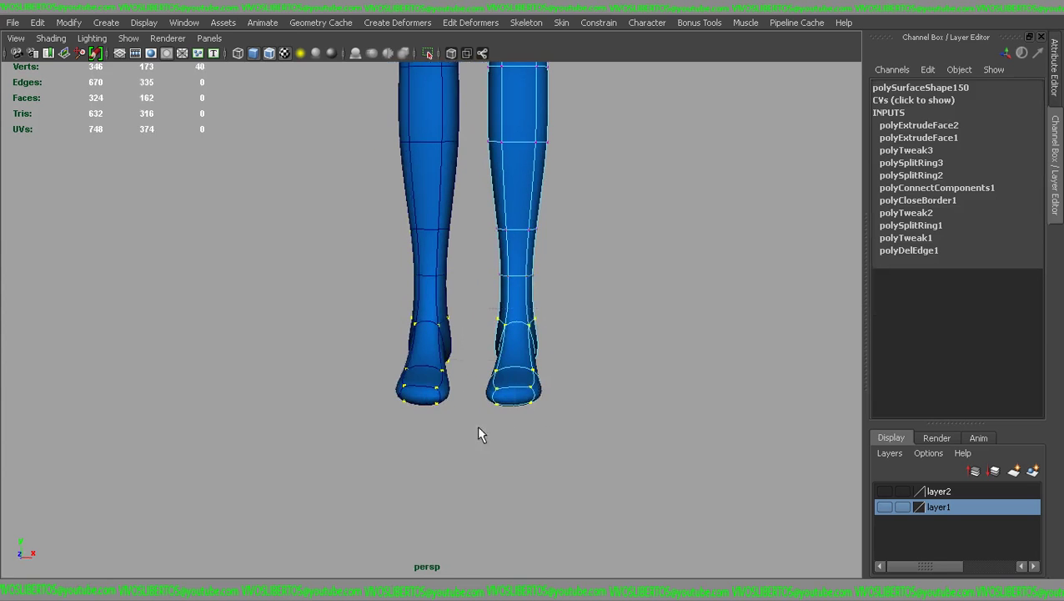
left_click_drag(500, 364, 335, 362, "alt")
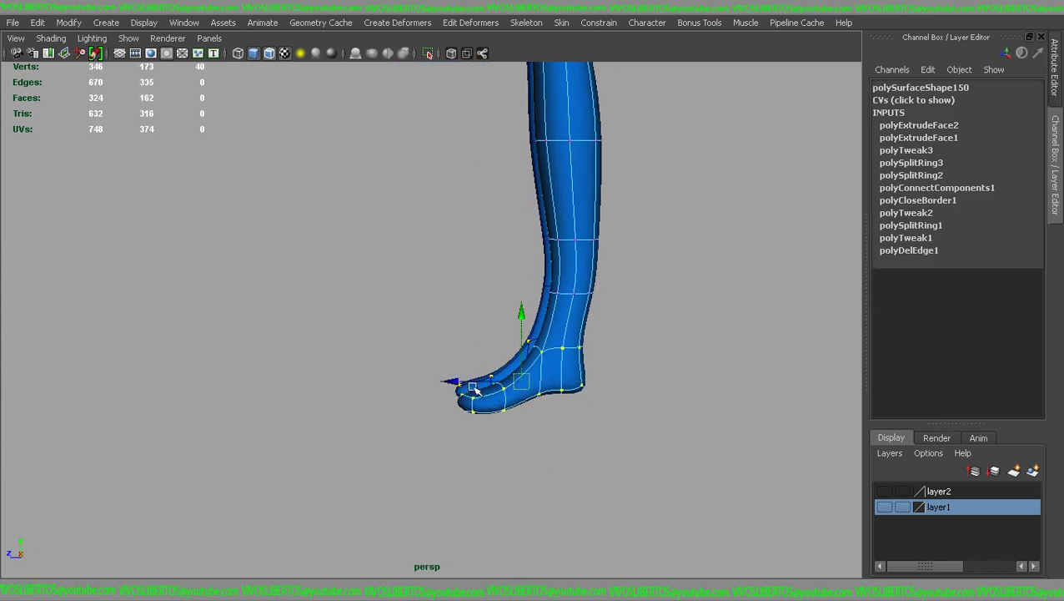
Step: Tweak the foot vertices in side view, then check the whole body in perspective from the front
key("F8")
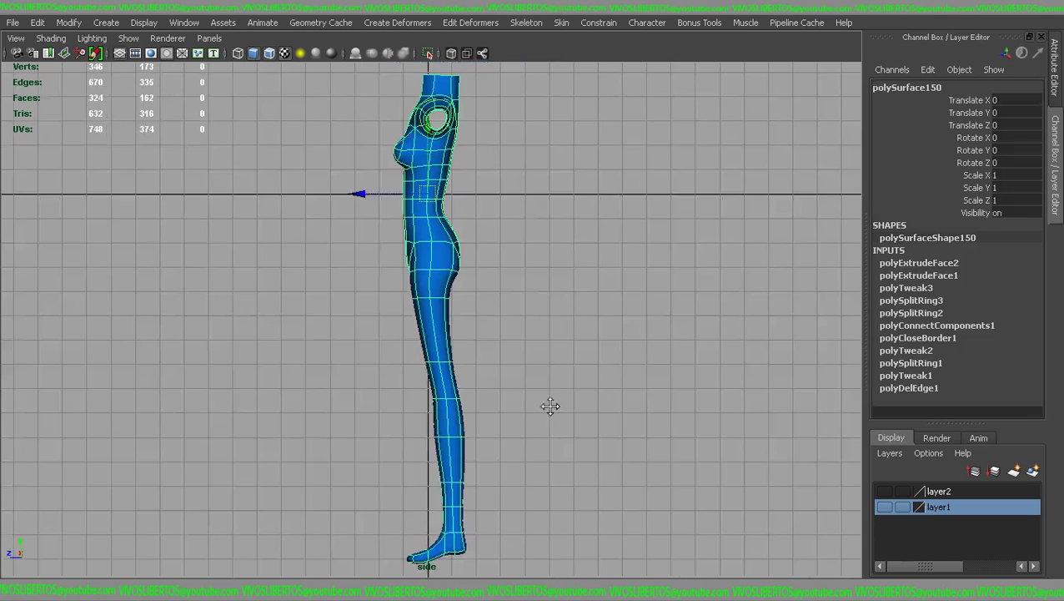
scroll(576, 263, "up", 5)
key("F8")
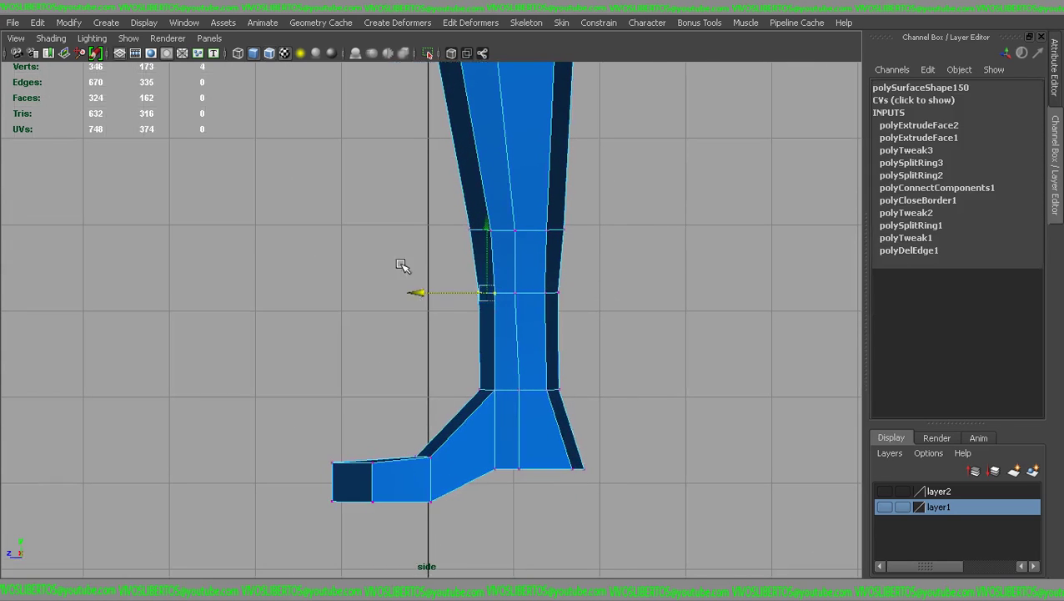
left_click(641, 330)
key("space")
key("space")
scroll(456, 346, "down", 3)
scroll(455, 347, "up", 3)
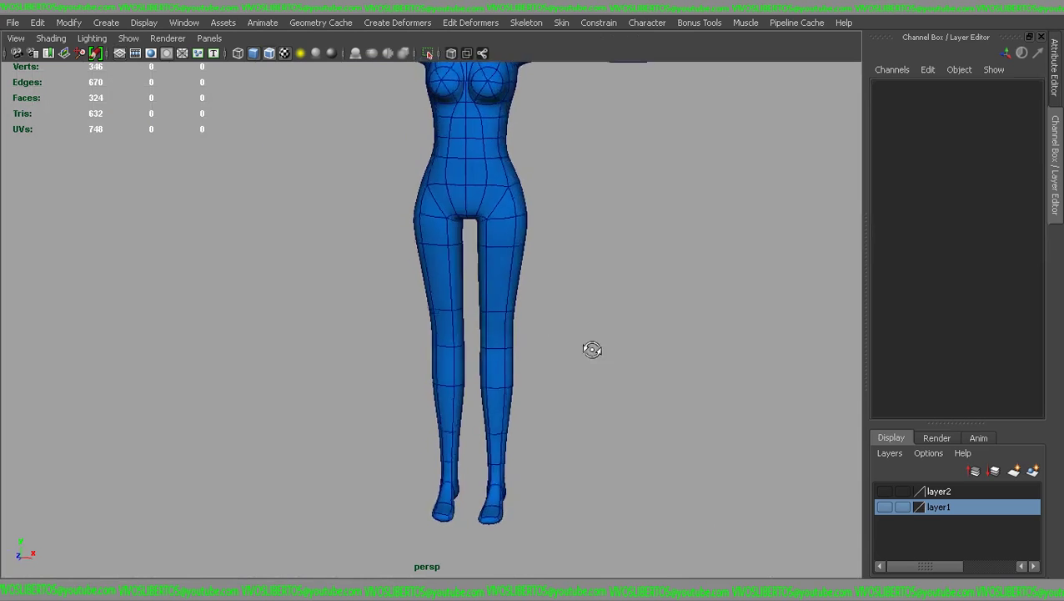
left_click_drag(593, 349, 606, 340, "alt")
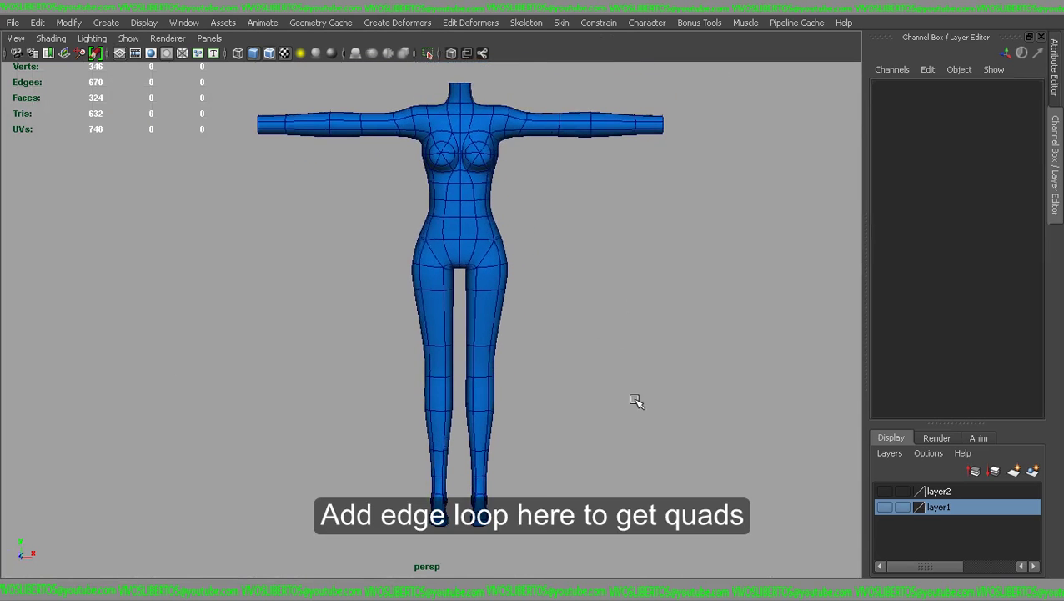
Step: Insert a new edge loop across the hips and preview the smoothed result
scroll(637, 404, "up", 4)
mouse_move(729, 408)
left_mouse_down("alt")
mouse_move(404, 366)
mouse_move(561, 334)
left_mouse_up("alt")
left_click(562, 334)
scroll(518, 230, "up", 3)
right_click_drag(518, 230, 392, 209, "shift")
left_click(482, 210)
mouse_move(503, 234)
left_mouse_down("alt")
mouse_move(356, 214)
mouse_move(442, 242)
left_mouse_up("alt")
left_click(617, 288)
key("3")
Step: Pick a crotch vertex in low-poly display and inspect the hips from the side
mouse_move(294, 86)
left_mouse_down("alt")
mouse_move(380, 185)
mouse_move(515, 267)
mouse_move(339, 255)
left_mouse_up("alt")
left_click(516, 266)
key("1")
right_click_drag(343, 244, 303, 239)
left_click(352, 273)
mouse_move(352, 274)
left_mouse_down("alt")
mouse_move(440, 280)
mouse_move(380, 277)
mouse_move(377, 210)
mouse_move(285, 245)
mouse_move(713, 271)
left_mouse_up("alt")
key("1")
Step: Select a full edge loop on the hips and check its placement in smooth preview
scroll(523, 220, "up", 2)
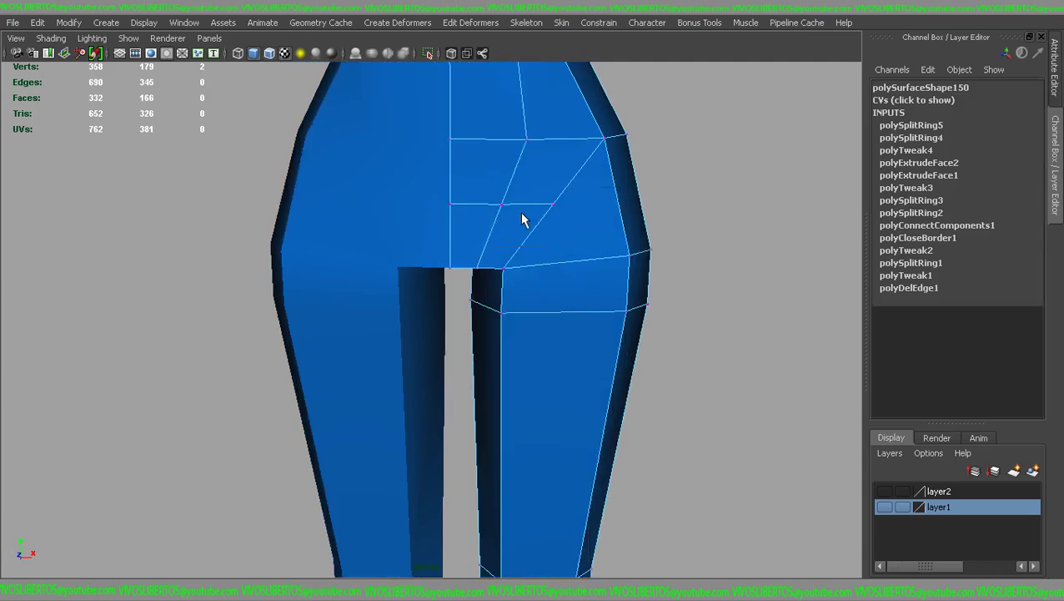
key("F10")
key("3")
double_click(466, 232)
mouse_move(465, 233)
left_mouse_down("alt")
mouse_move(297, 250)
mouse_move(475, 192)
mouse_move(499, 226)
left_mouse_up("alt")
left_click(727, 266)
left_click_drag(728, 266, 555, 288, "alt")
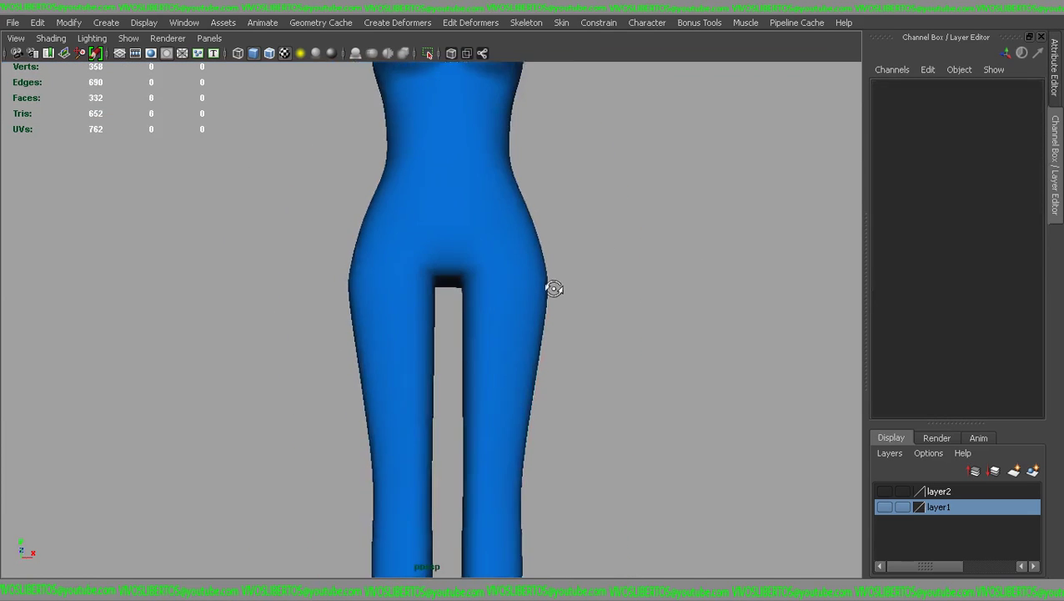
scroll(555, 288, "down", 3)
Step: Adjust the knee edges on one leg and review the legs smoothed from the front
left_click_drag(487, 311, 587, 297, "alt")
left_click(425, 287)
key("1")
left_click_drag(425, 286, 476, 174, "alt")
key("F10")
left_click_drag(468, 222, 538, 223)
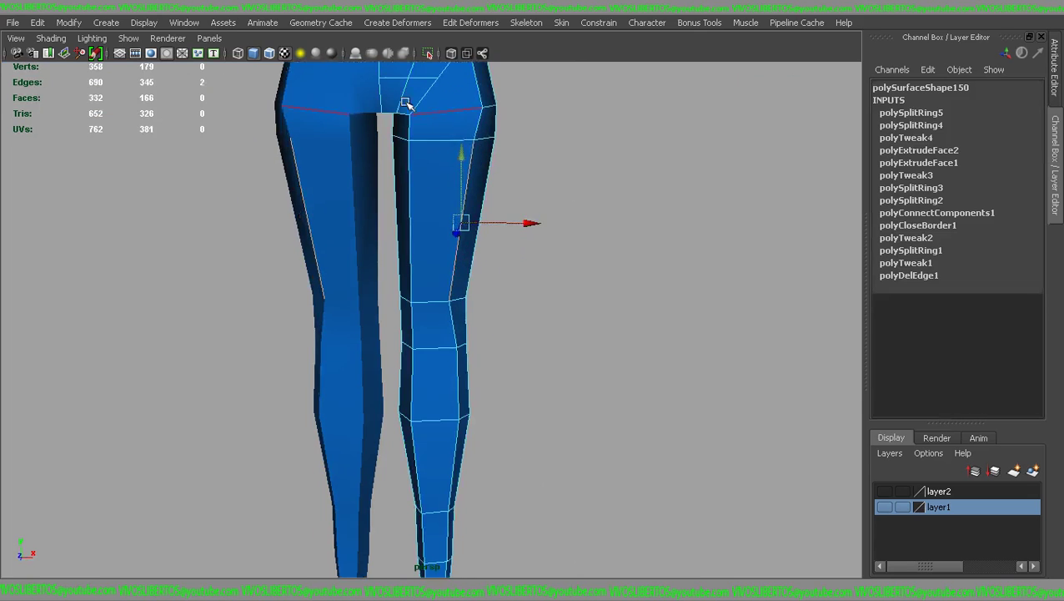
scroll(405, 104, "down", 2)
left_click(501, 230)
left_click(475, 233)
key("3")
left_click(667, 297)
Step: Move two edges around the knee and preview the mesh smoothed
scroll(463, 188, "up", 3)
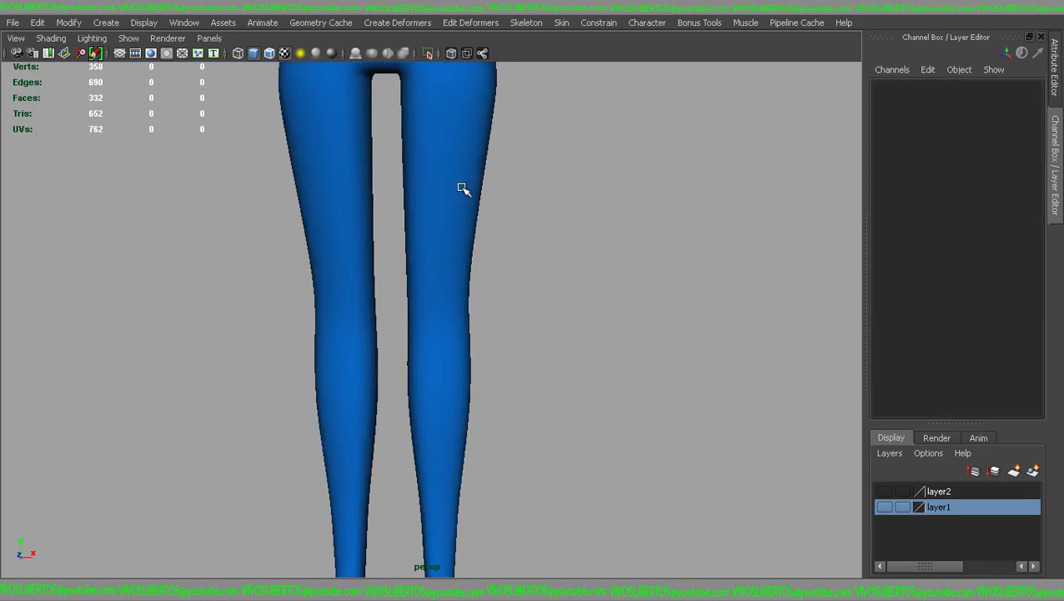
left_click(443, 169)
key("1")
left_click(414, 146)
left_click(417, 296)
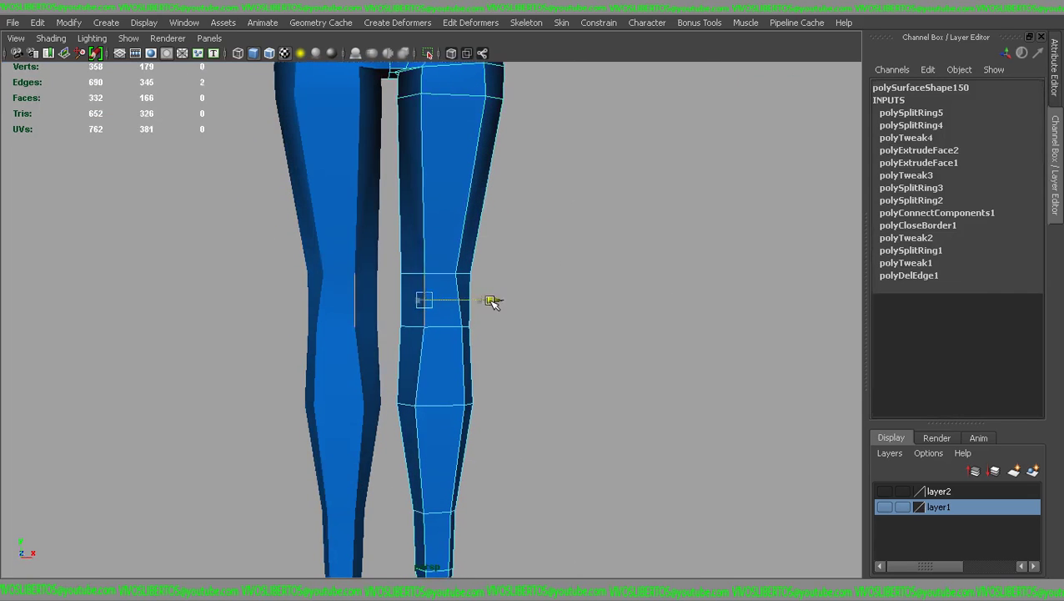
left_click_drag(492, 302, 402, 290, "alt")
left_click(689, 322)
key("3")
Step: Orbit around the whole body with wireframe shown over the shaded mesh
right_click_drag(689, 323, 547, 346, "alt")
mouse_move(463, 319)
left_mouse_down("alt")
mouse_move(411, 312)
mouse_move(552, 288)
mouse_move(497, 358)
mouse_move(437, 297)
left_mouse_up("alt")
mouse_move(438, 297)
right_mouse_down("alt")
mouse_move(517, 298)
mouse_move(486, 278)
right_mouse_up("alt")
left_click(285, 52)
middle_click_drag(423, 241, 431, 273, "alt")
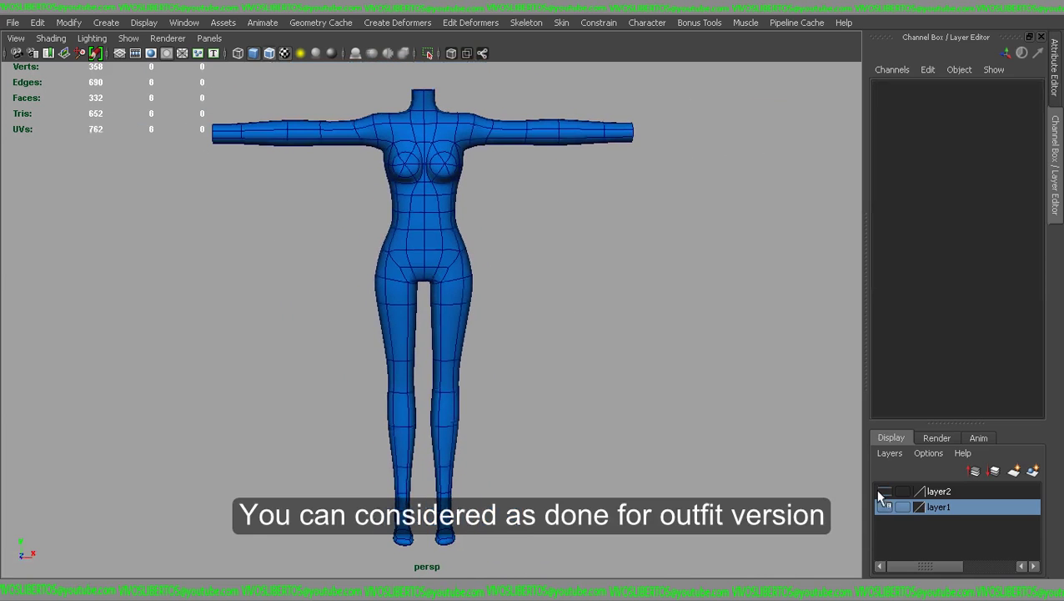
Step: Show the layer2 reference, move its panties off to the right, then hide layer2 again
left_click(885, 492)
mouse_move(368, 345)
right_mouse_down("alt")
mouse_move(473, 238)
mouse_move(616, 267)
mouse_move(570, 359)
right_mouse_up("alt")
left_click_drag(557, 342, 533, 337, "alt")
left_click(496, 361)
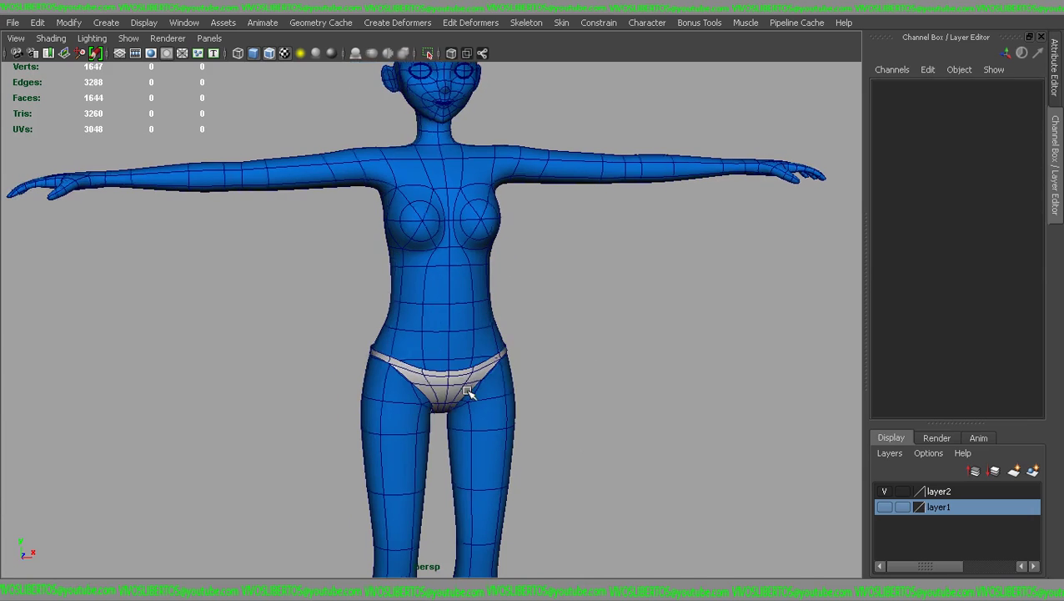
middle_click_drag(496, 361, 784, 385)
left_click(706, 449)
mouse_move(707, 449)
right_mouse_down("alt")
mouse_move(636, 364)
mouse_move(571, 430)
right_mouse_up("alt")
left_click(884, 491)
key("f")
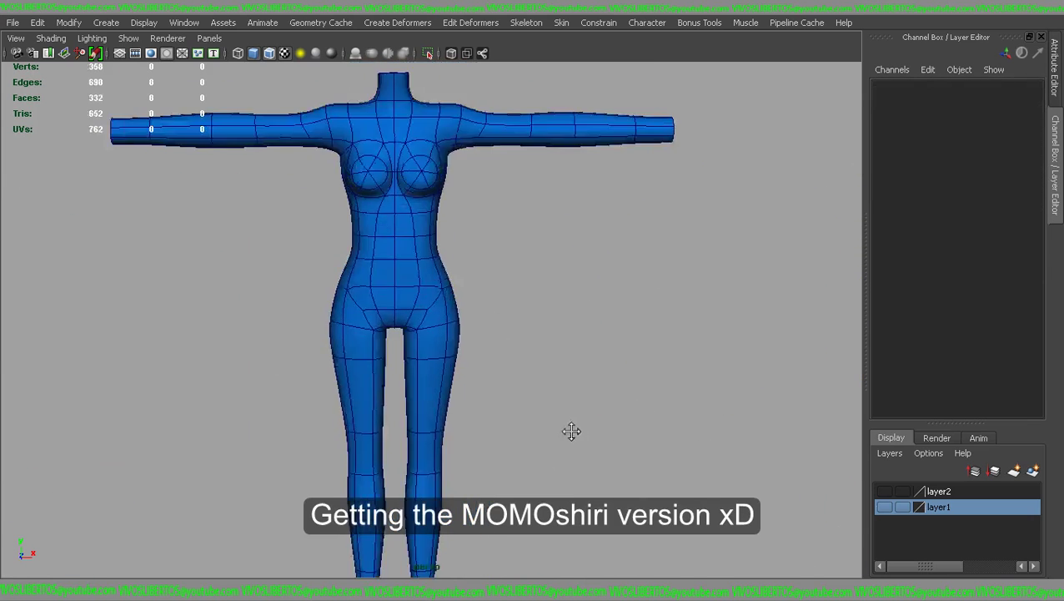
Step: Inspect the body mesh around the legs and the full figure, framing it in view
left_click_drag(571, 431, 300, 392, "alt")
right_click_drag(300, 392, 504, 356, "alt")
left_click(504, 356)
left_click_drag(504, 356, 618, 285, "alt")
left_click(618, 285)
right_click_drag(618, 285, 444, 255, "alt")
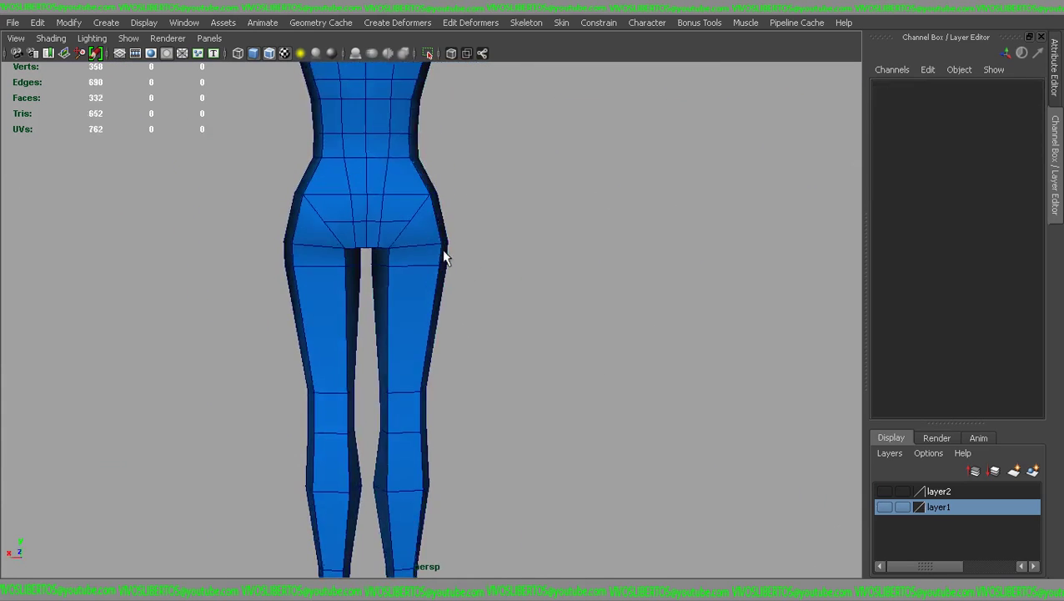
left_click(445, 255)
key("f")
right_click_drag(509, 249, 560, 389, "shift")
left_click(560, 389)
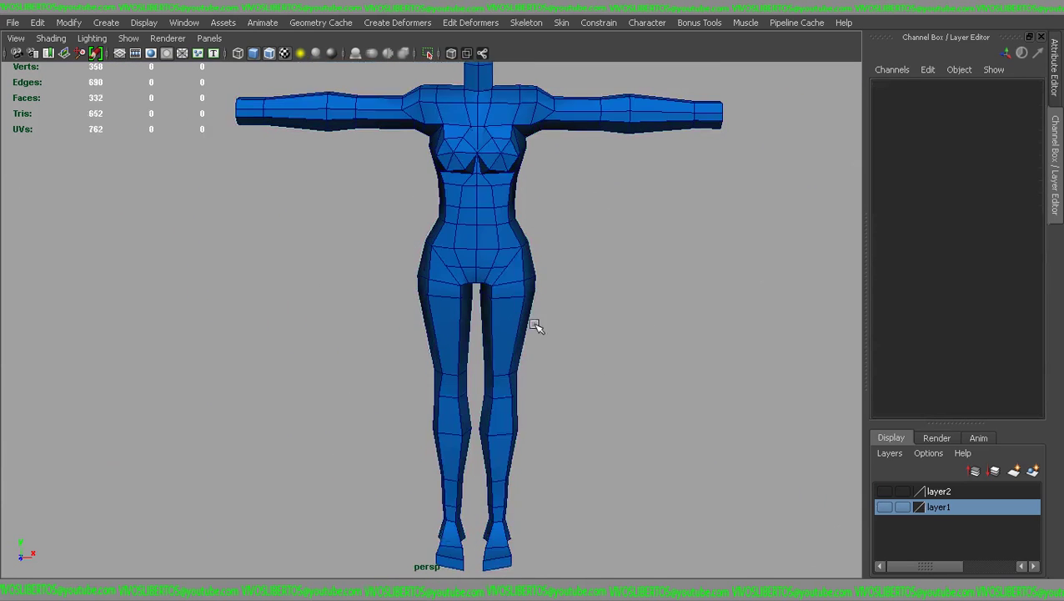
left_click(510, 281)
right_click_drag(511, 280, 511, 284, "shift")
Step: Browse the modify commands in the hotbox, then view the body from behind
key("space")
left_click_drag(340, 231, 376, 330)
key("space")
left_click(451, 266)
mouse_move(280, 184)
left_mouse_down()
mouse_move(323, 304)
mouse_move(299, 321)
left_mouse_up()
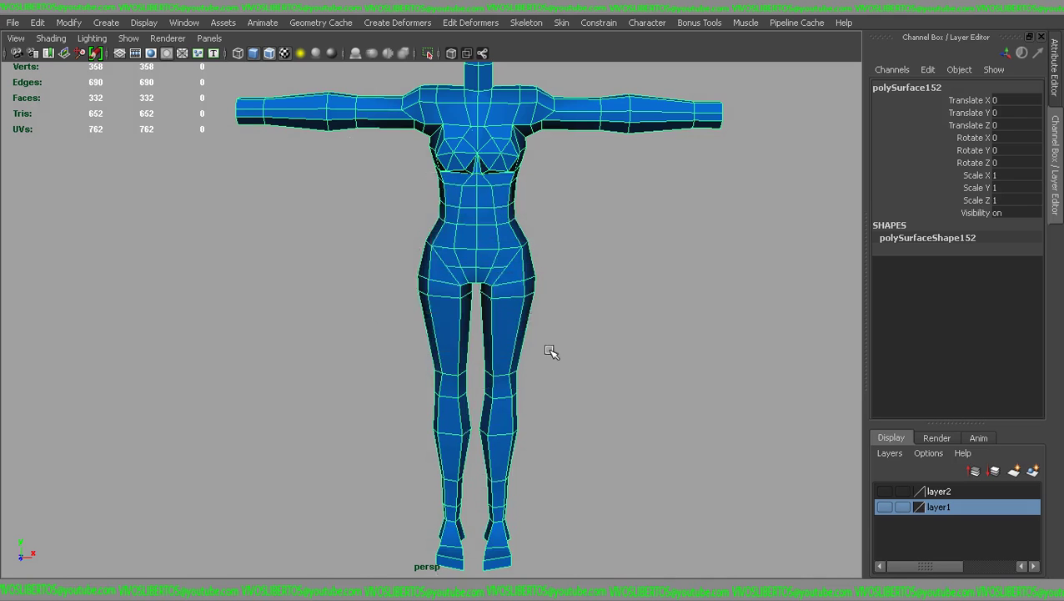
left_click_drag(577, 311, 549, 295, "alt")
right_click_drag(522, 376, 460, 305, "alt")
Step: Duplicate the body mesh with Ctrl+D and move the copy off to the left
left_click(434, 333)
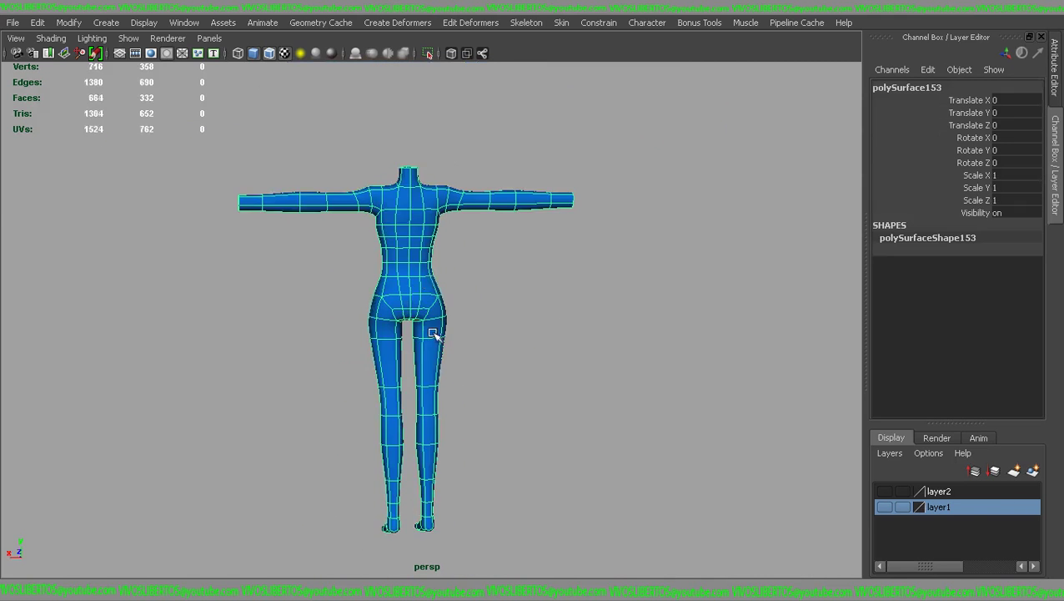
key("ctrl+d")
key("w")
left_click_drag(397, 330, 53, 351)
left_click(211, 342)
scroll(398, 312, "up", 2)
left_click(398, 312)
scroll(597, 287, "up", 3)
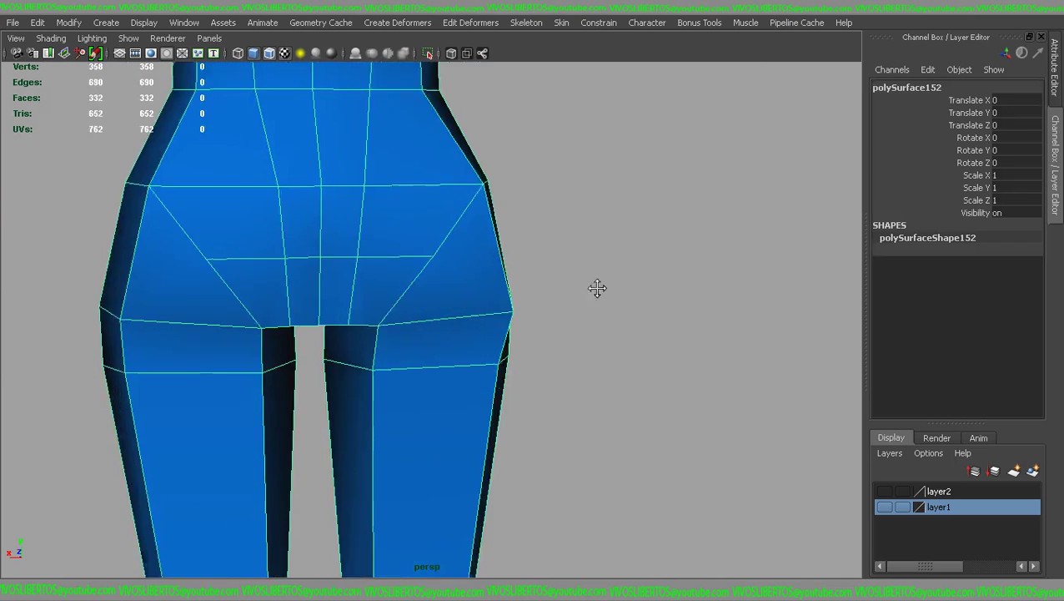
Step: Switch to the four-view layout and frame the hips in the front view along the centre line
right_click(449, 243)
left_click(450, 207)
mouse_move(451, 226)
left_mouse_down("alt")
mouse_move(364, 218)
mouse_move(458, 235)
left_mouse_up("alt")
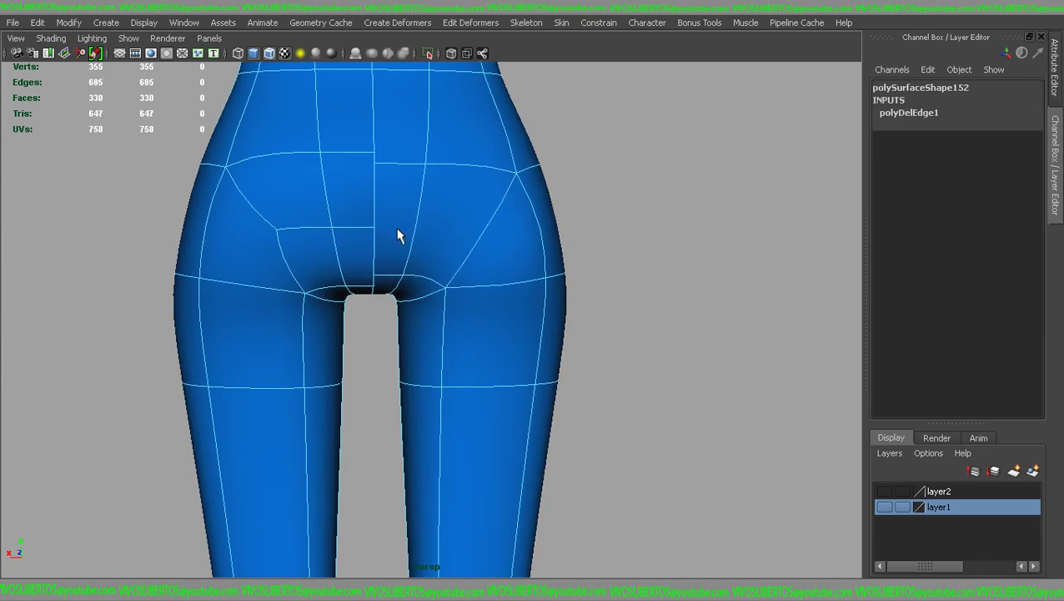
scroll(646, 264, "down", 3)
left_click(648, 235)
scroll(648, 235, "down", 3)
left_click(486, 238)
right_click(487, 238)
key("space")
key("space")
scroll(410, 107, "up", 2)
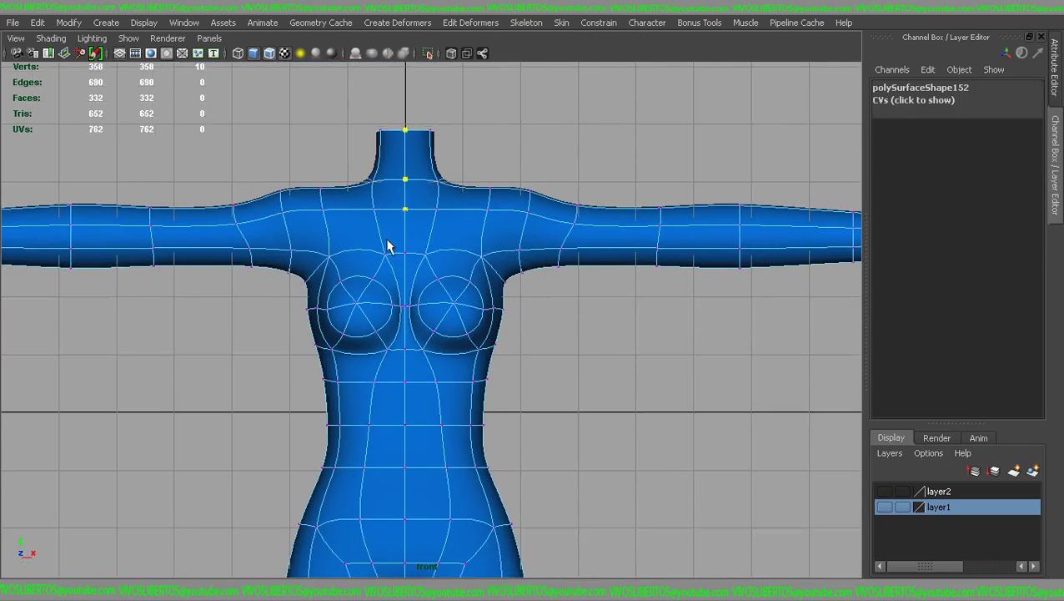
scroll(388, 246, "up", 1)
middle_click_drag(388, 246, 393, 179, "alt")
scroll(388, 234, "up", 2)
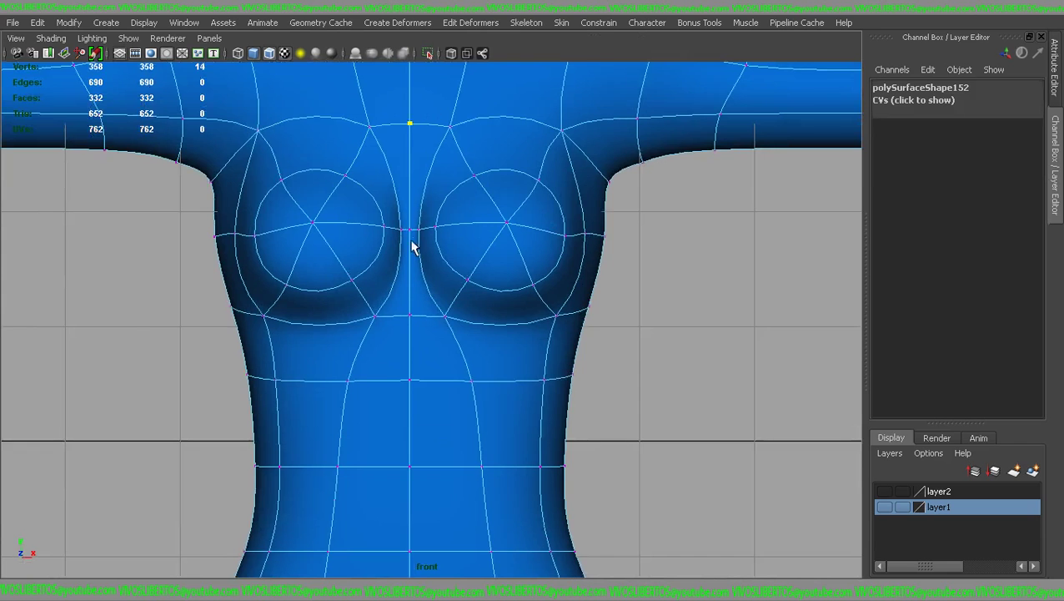
scroll(448, 194, "down", 2)
middle_click_drag(435, 368, 434, 213, "alt")
scroll(434, 212, "up", 2)
Step: Merge the centre-line vertices to weld the halves at 334 vertices, then check it smoothed
right_click_drag(440, 315, 488, 258, "shift")
mouse_move(693, 235)
left_mouse_down("alt")
mouse_move(608, 204)
mouse_move(434, 272)
left_mouse_up("alt")
scroll(435, 273, "up", 2)
key("3")
key("w")
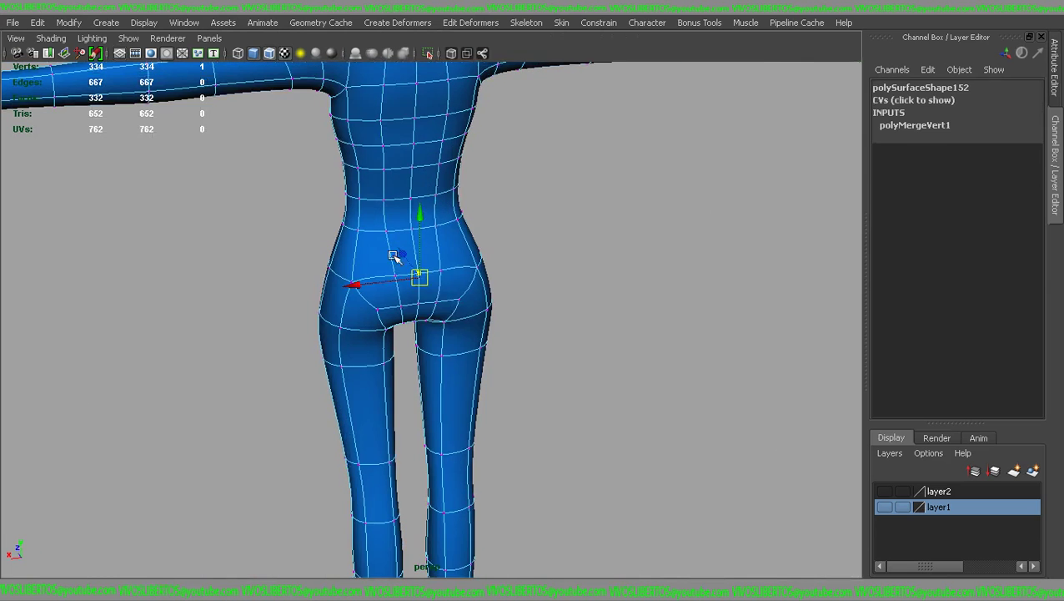
key("F8")
scroll(641, 280, "down", 3)
key("Delete")
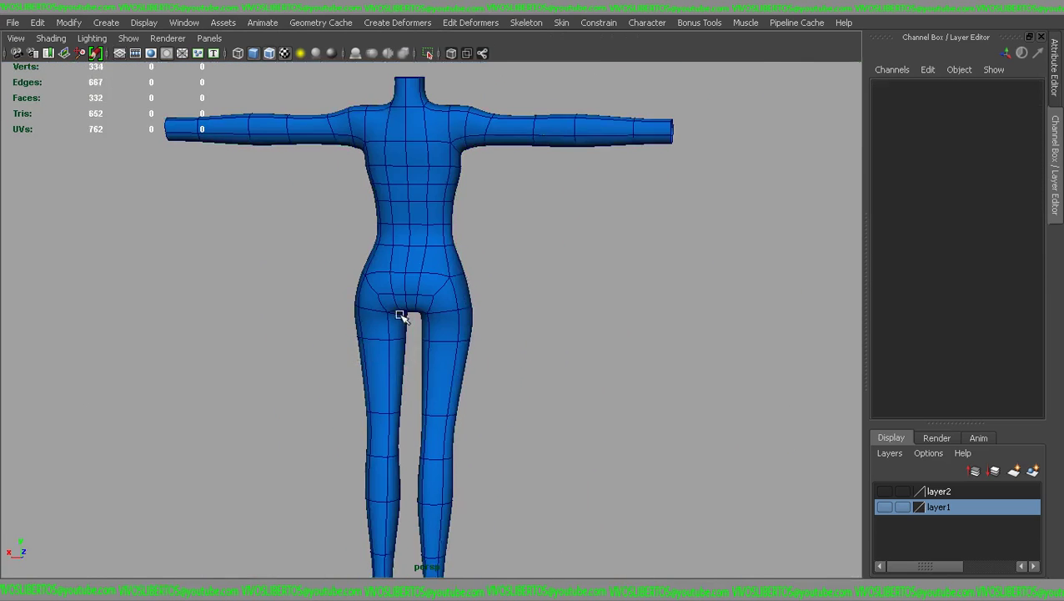
scroll(501, 285, "up", 5)
Step: Delete the edge loop across the buttocks and the diagonal hip edge
left_click(500, 284)
key("1")
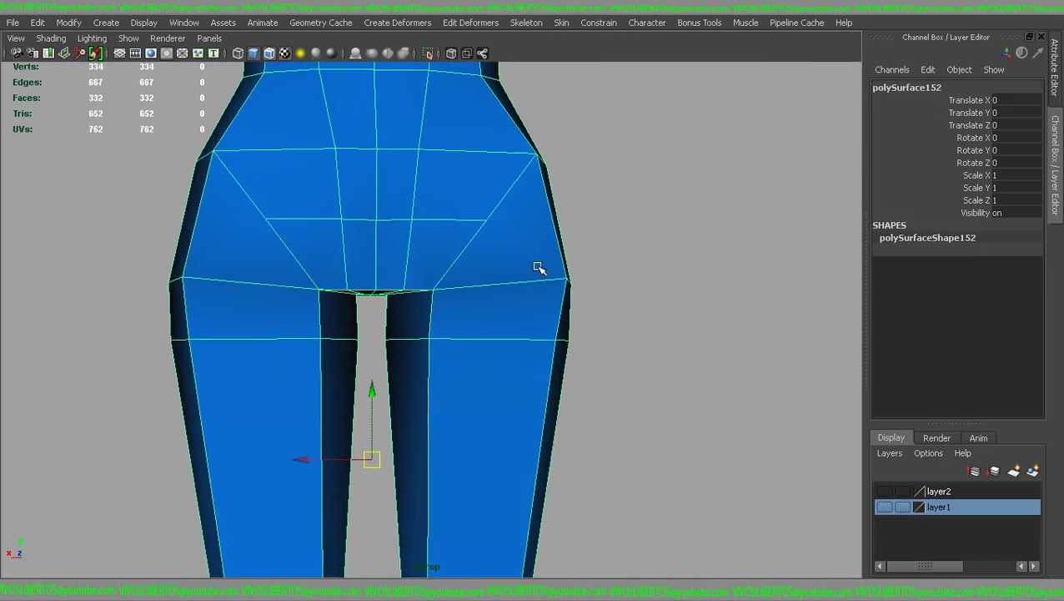
double_click(448, 220)
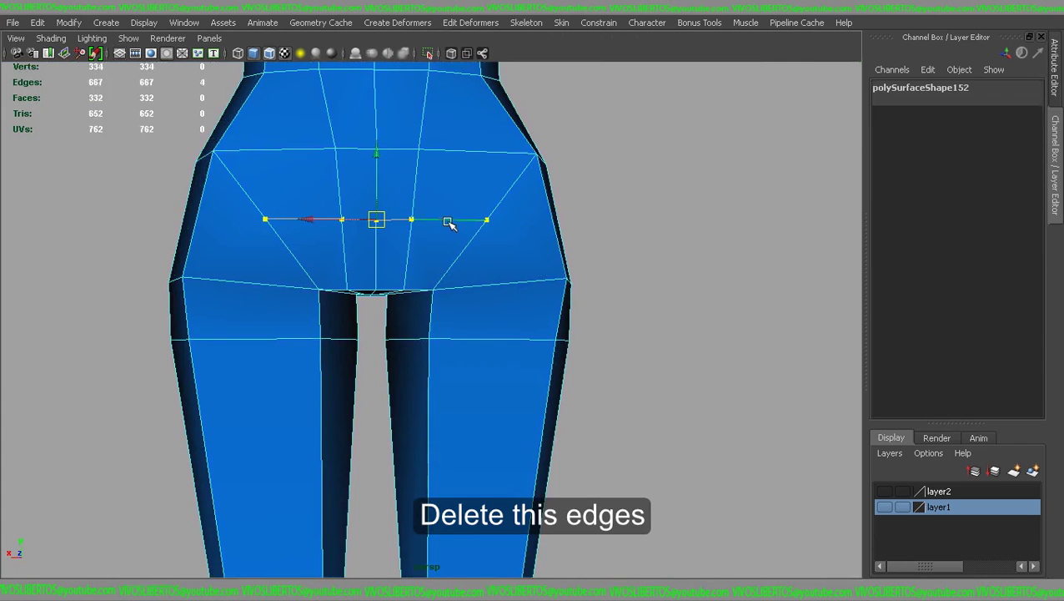
key("3")
left_click(470, 239)
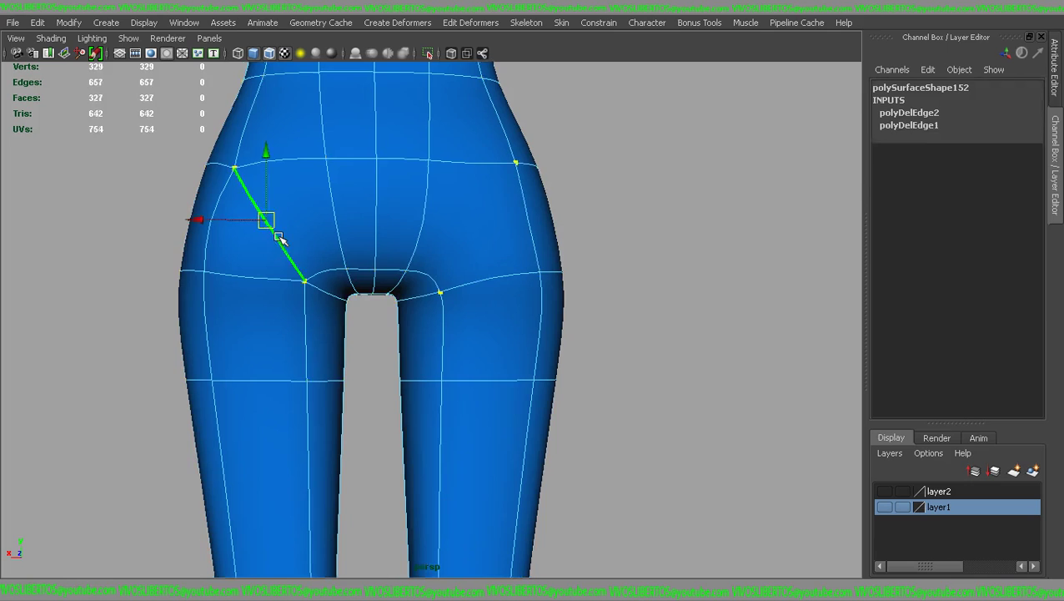
key("Delete")
right_click_drag(499, 231, 478, 241)
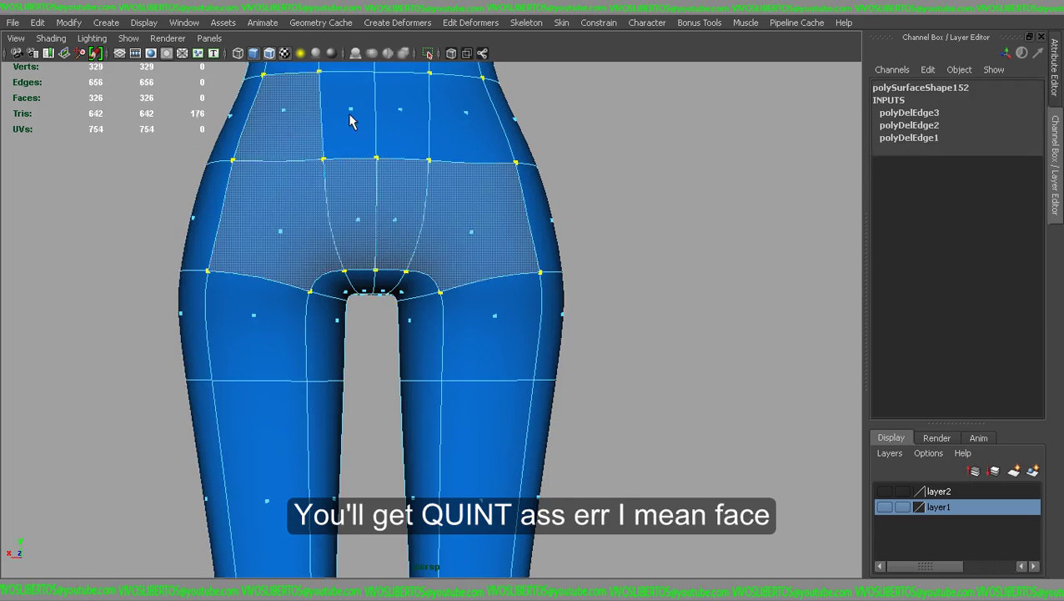
Step: Extrude the buttock faces and pull them outward along Z to round the rear
right_click_drag(467, 120, 468, 166, "shift")
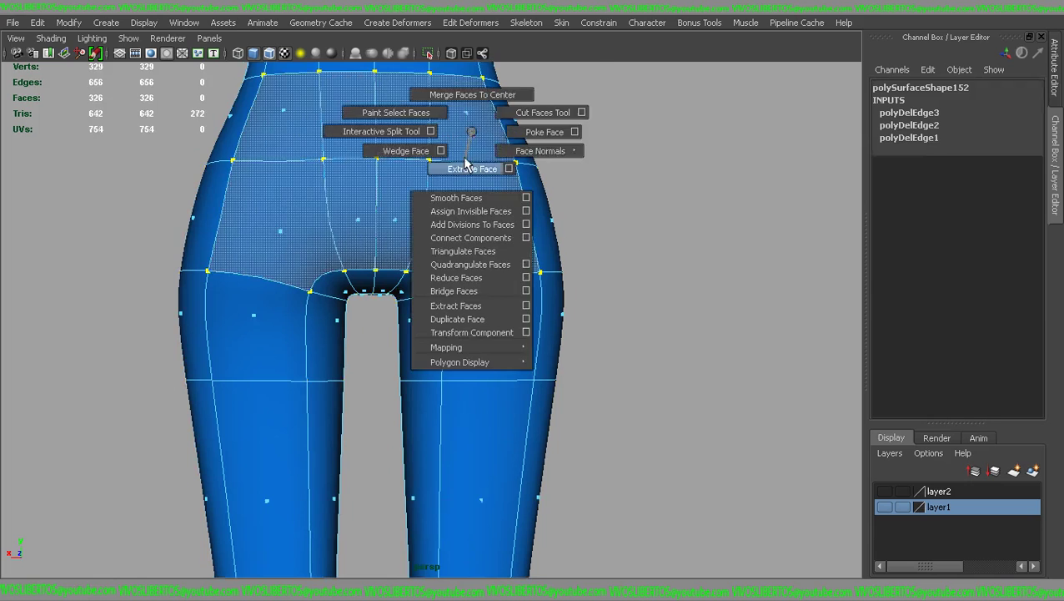
left_click_drag(468, 166, 500, 152, "alt")
mouse_move(389, 235)
left_mouse_down()
mouse_move(534, 251)
mouse_move(517, 242)
mouse_move(650, 232)
left_mouse_up()
Step: In low-poly vertex mode, select and nudge buttock vertices into a rounder shape
left_click(651, 232)
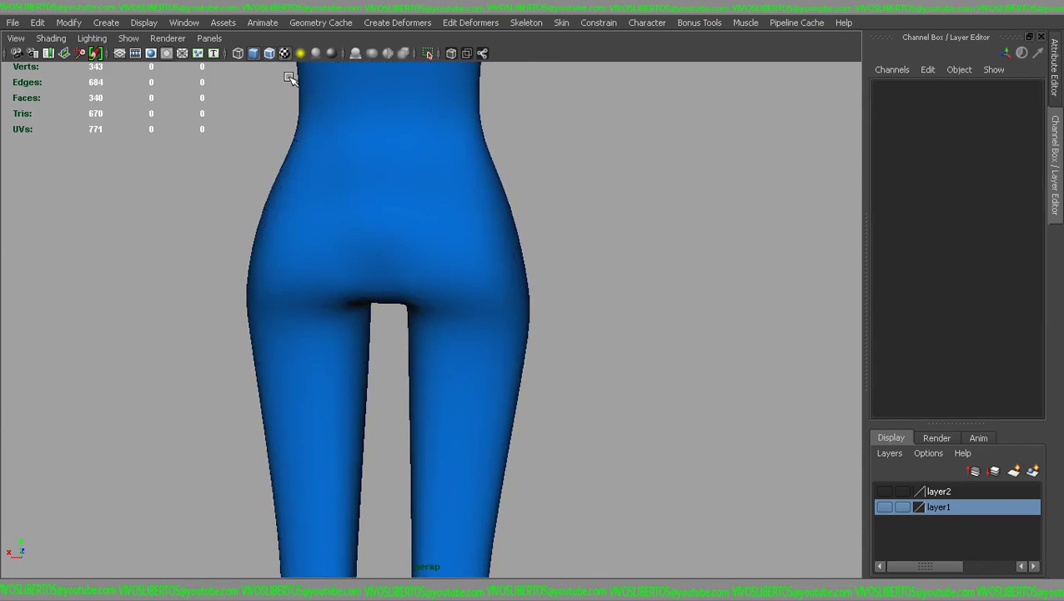
scroll(432, 213, "up", 3)
left_click(450, 217)
key("1")
scroll(459, 219, "up", 3)
key("F8")
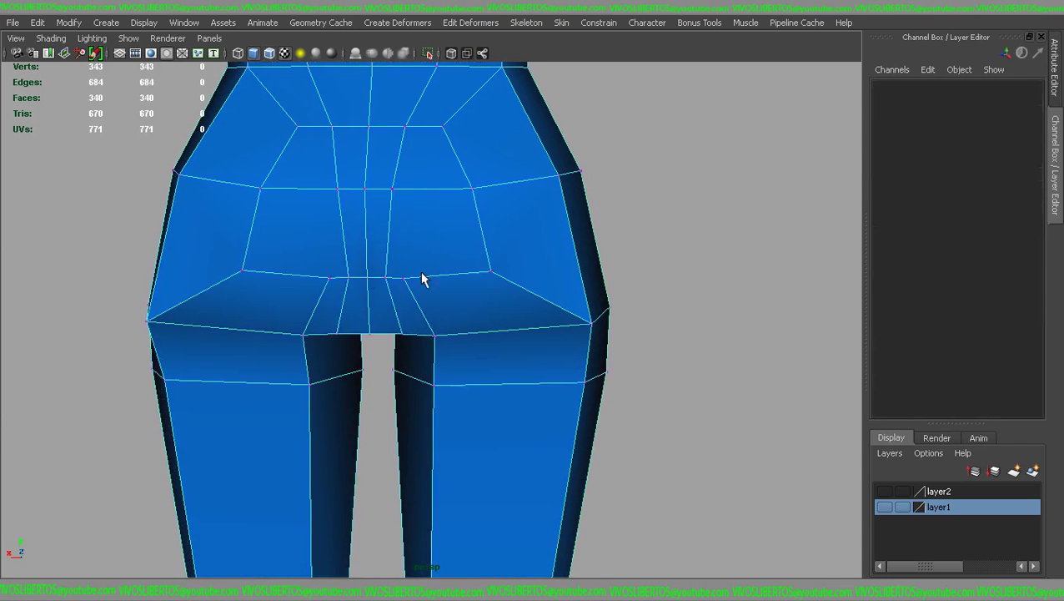
left_click(409, 267)
middle_click_drag(357, 280, 435, 225, "alt")
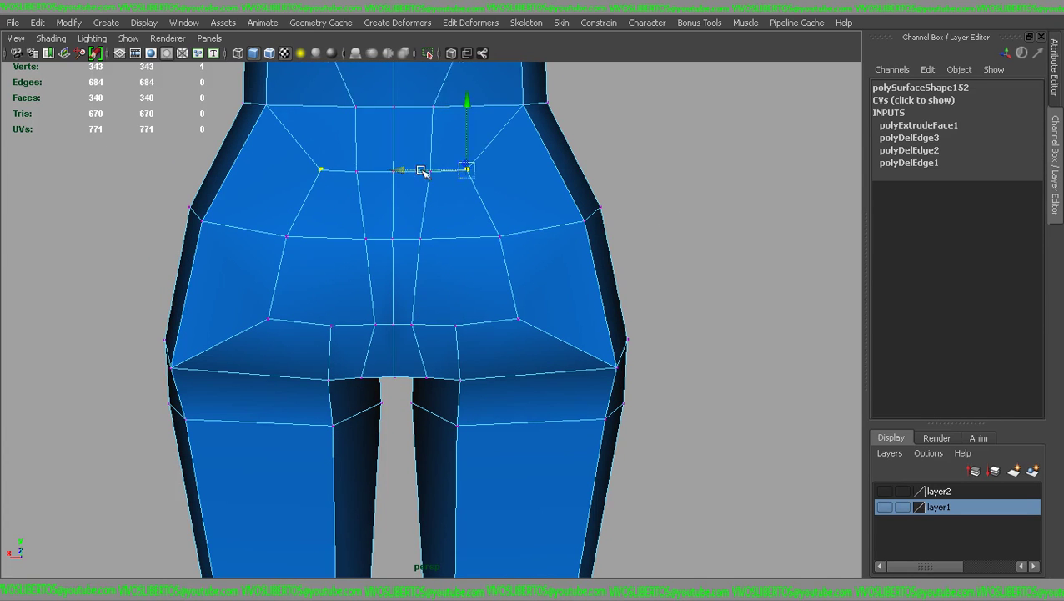
mouse_move(439, 236)
left_mouse_down("alt")
mouse_move(533, 309)
mouse_move(544, 263)
mouse_move(501, 276)
left_mouse_up("alt")
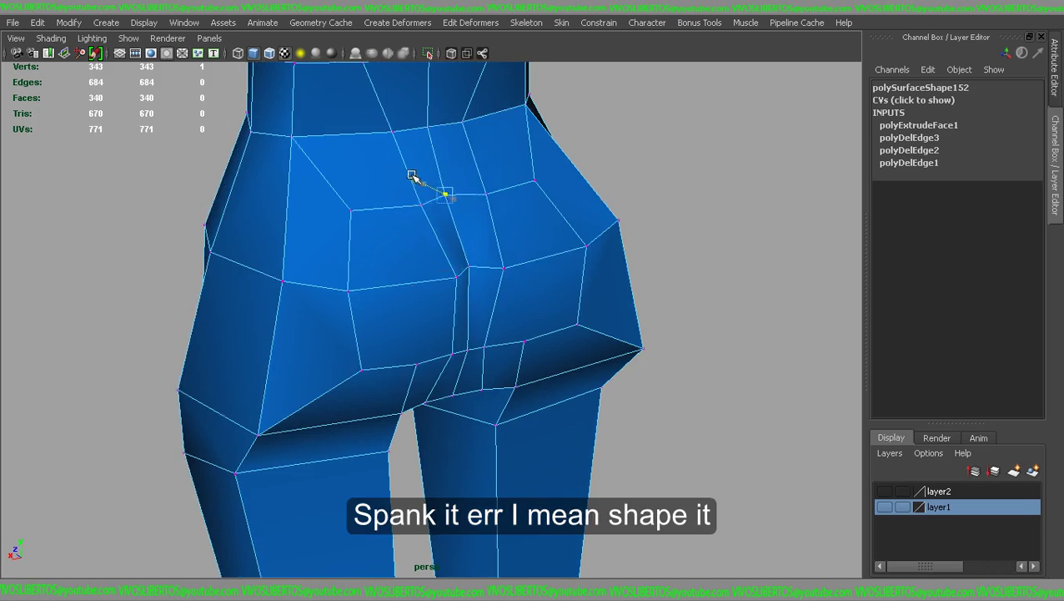
left_click_drag(411, 175, 681, 205, "alt")
left_click(527, 219)
right_click_drag(487, 208, 350, 213, "shift")
Step: Cut a vertical edge up the back of the hips, then undo the bad split
left_click(469, 166)
middle_click_drag(492, 206, 483, 275, "alt")
left_click(427, 171)
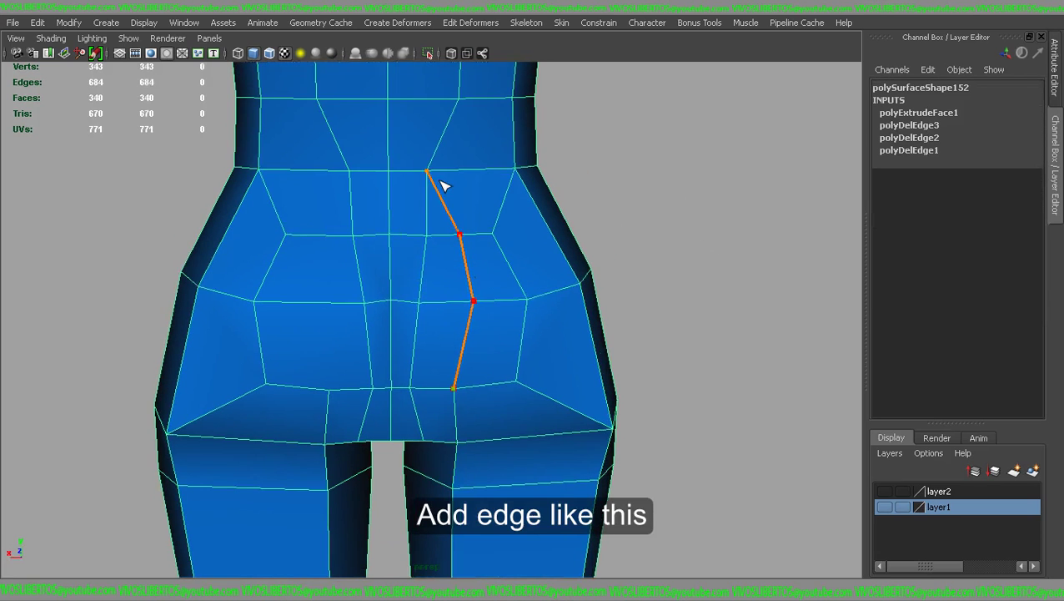
scroll(501, 284, "down", 2)
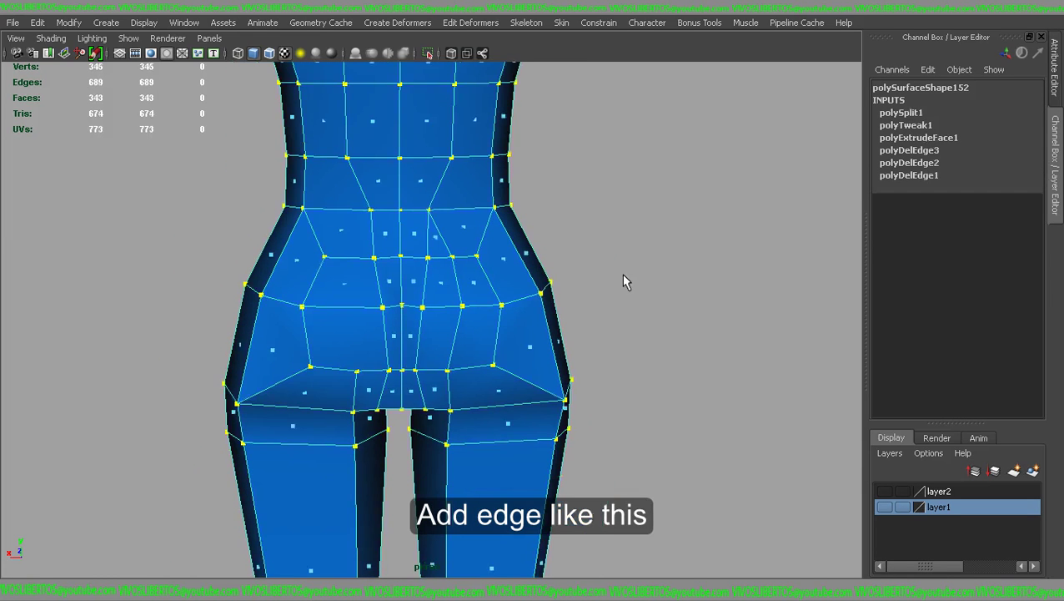
key("Return")
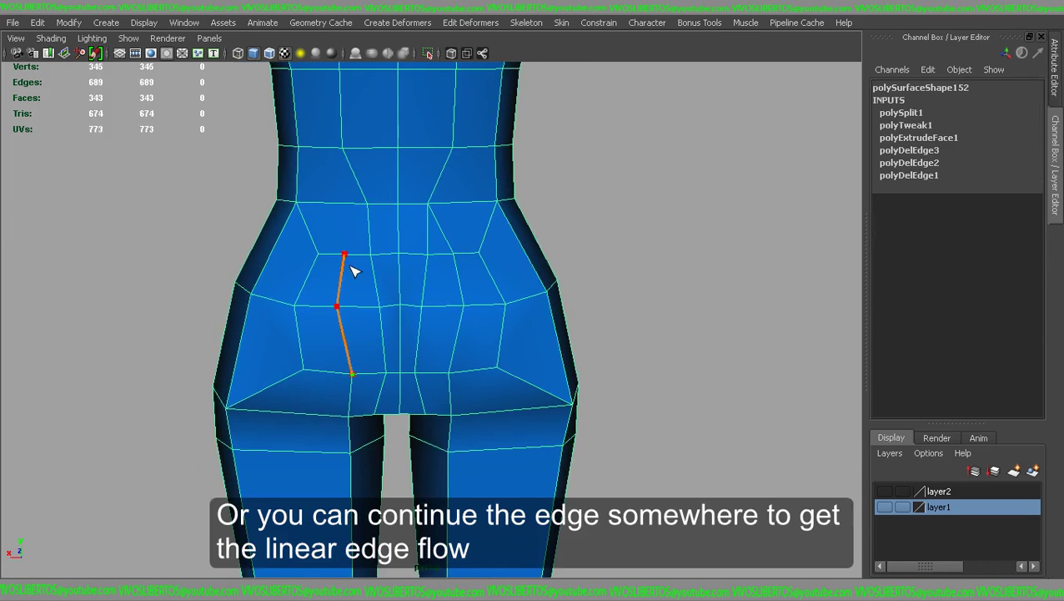
middle_click_drag(325, 94, 294, 247, "alt")
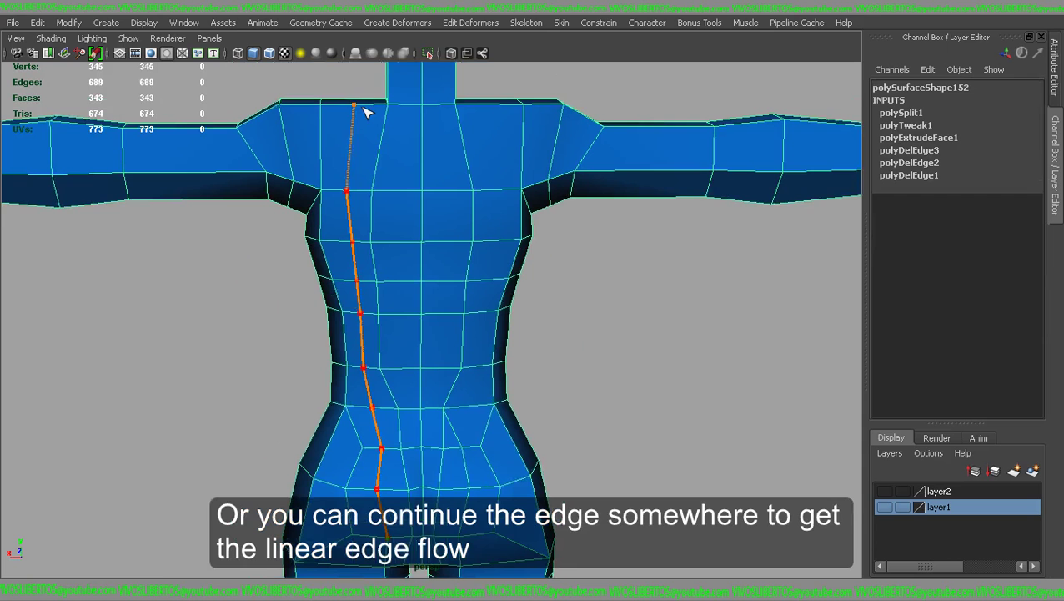
middle_click_drag(327, 335, 457, 242, "alt")
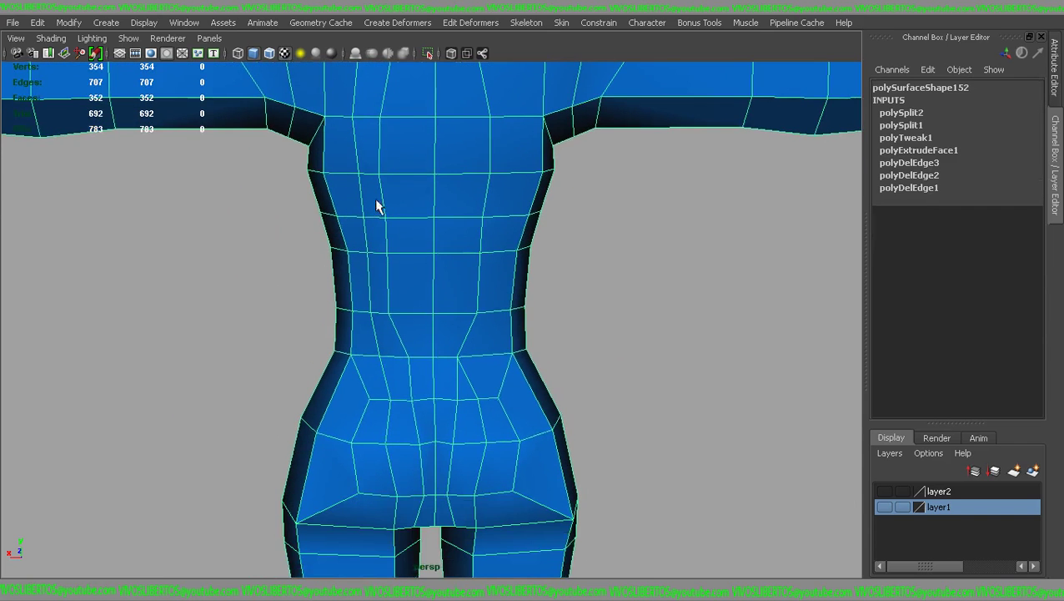
key("ctrl+z")
scroll(401, 242, "down", 3)
scroll(408, 302, "up", 5)
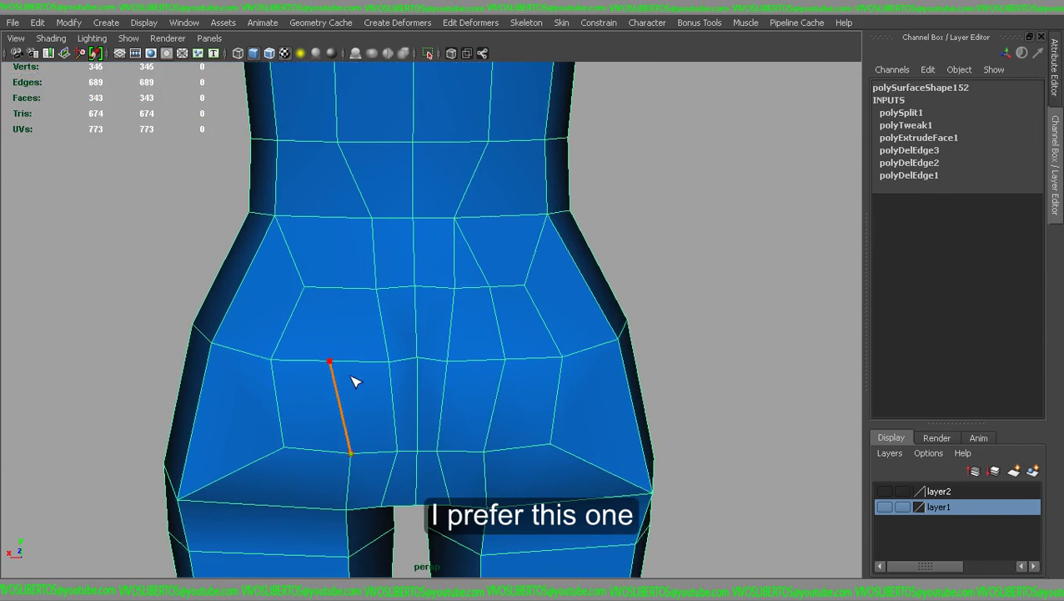
Step: Redo the split across the back of the hips and select the face loop around the buttock
right_click_drag(392, 243, 318, 254, "shift")
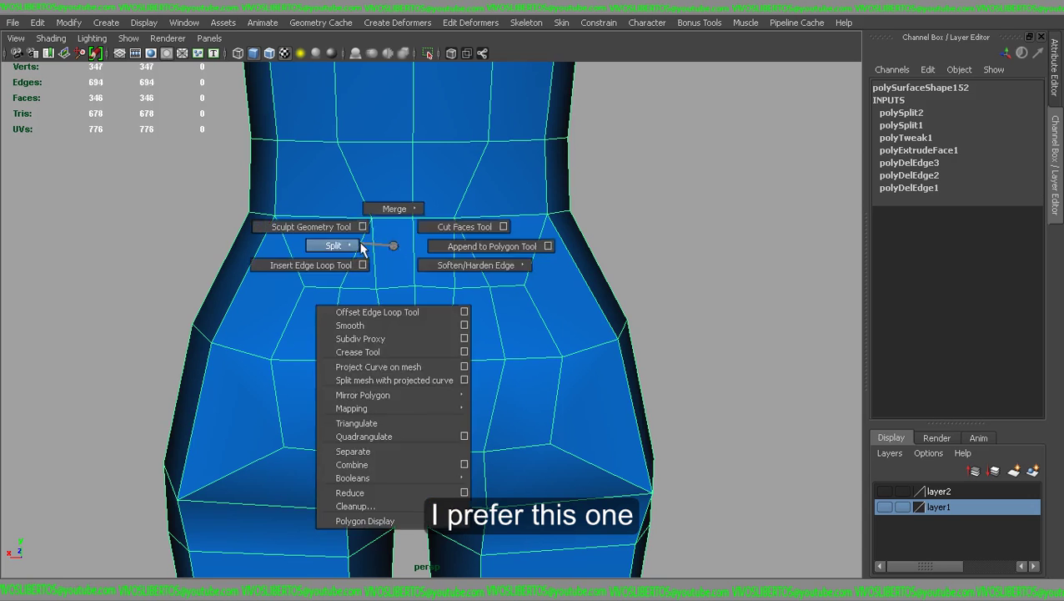
left_click_drag(455, 265, 668, 256, "alt")
left_click(482, 280)
right_click_drag(487, 242, 422, 217)
left_click_drag(422, 217, 494, 329, "alt")
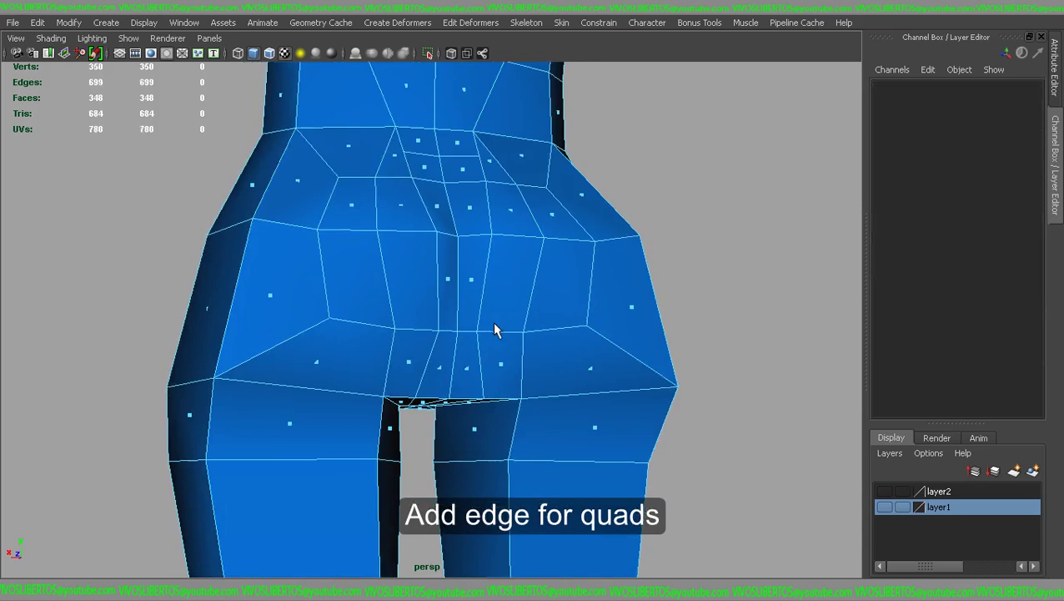
left_click(497, 371)
left_click_drag(584, 373, 509, 325, "alt")
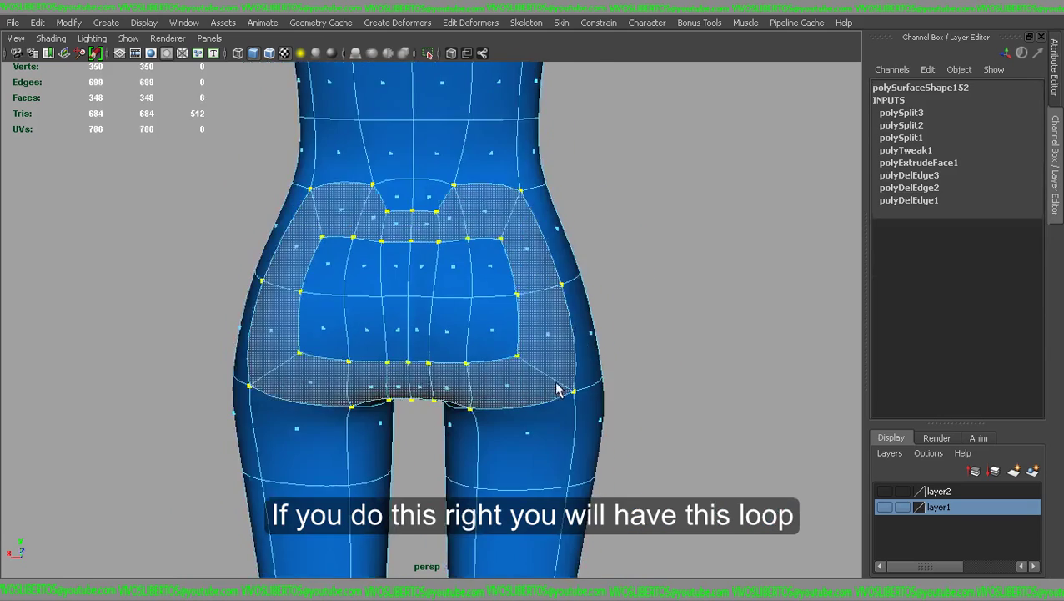
Step: Pull a buttock corner vertex inward and adjust the upper hip, checking in smooth preview
key("F8")
key("3")
mouse_move(713, 328)
left_mouse_down("alt")
mouse_move(596, 308)
mouse_move(504, 333)
mouse_move(476, 243)
left_mouse_up("alt")
left_click(589, 317)
key("1")
left_click(594, 309)
right_click_drag(476, 244, 443, 241)
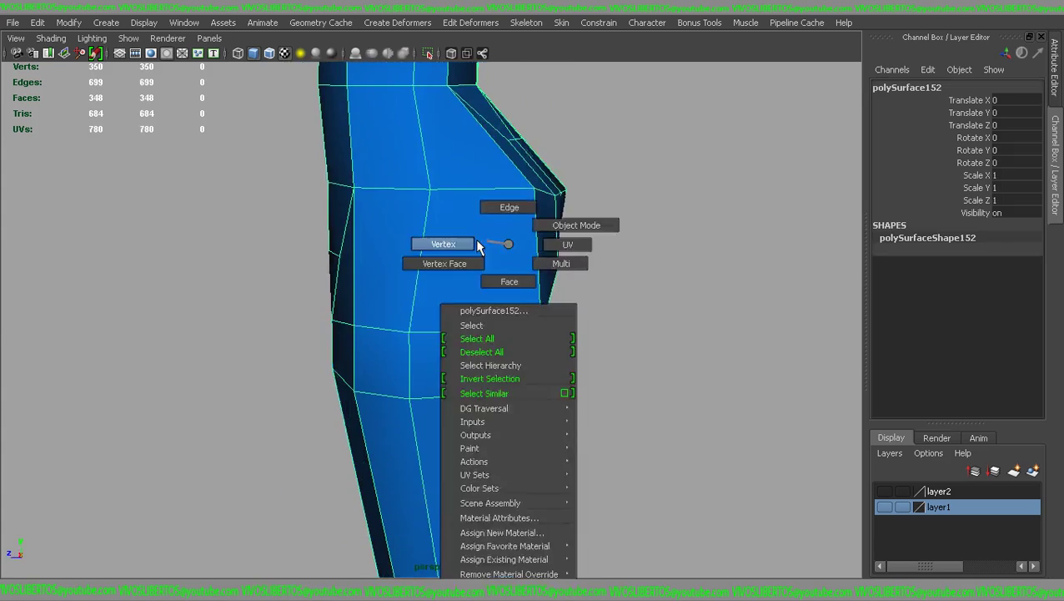
left_click_drag(552, 302, 519, 309)
left_click(518, 171)
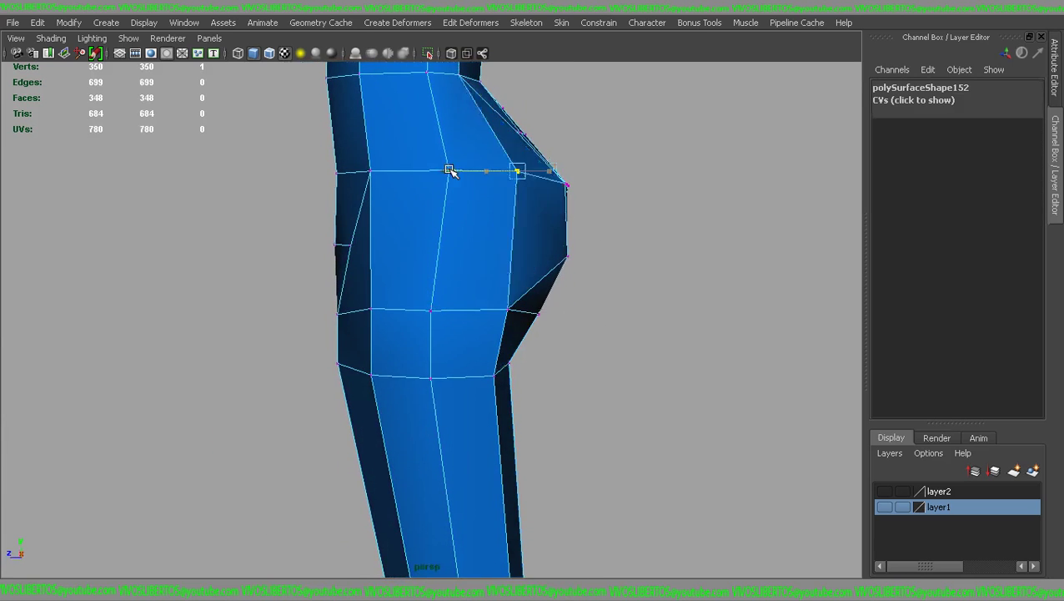
key("3")
left_click(622, 240)
mouse_move(622, 240)
left_mouse_down("alt")
mouse_move(309, 238)
mouse_move(463, 275)
left_mouse_up("alt")
key("1")
left_click(511, 249)
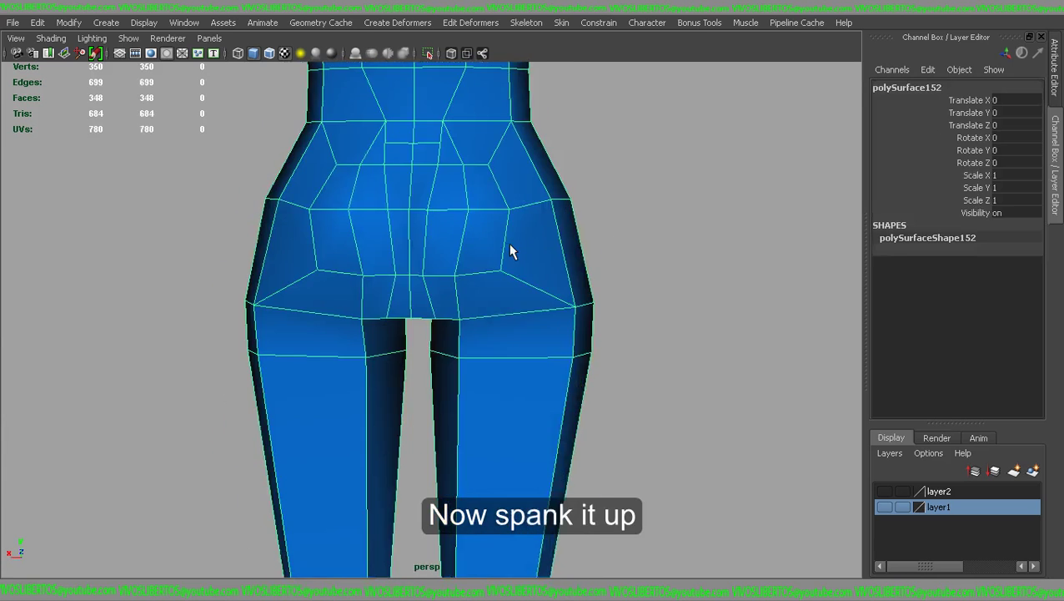
right_click_drag(510, 250, 450, 232)
key("3")
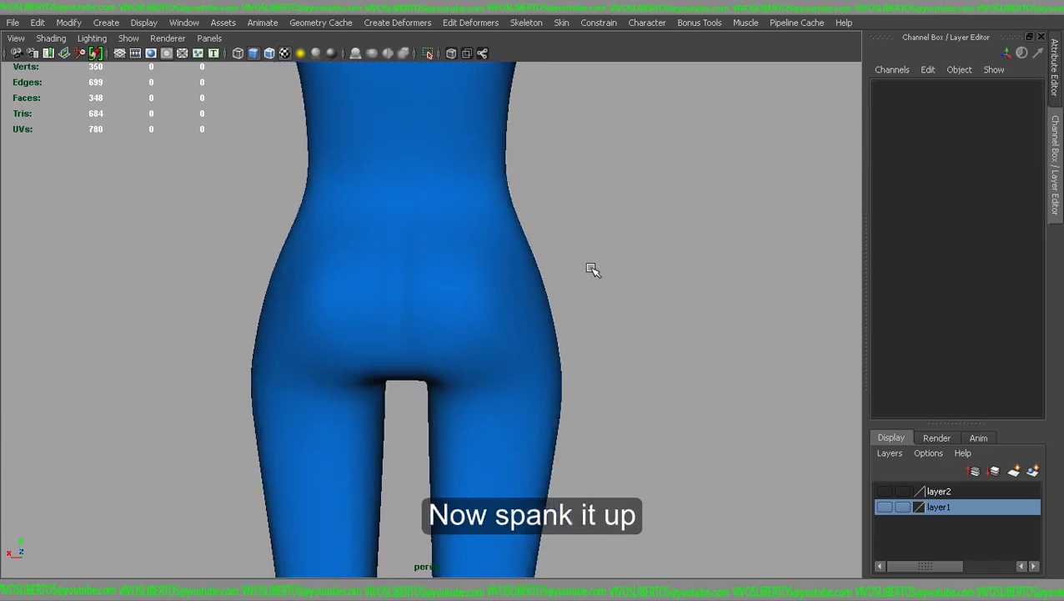
key("1")
Step: Move the crotch vertices into a smoother shape
left_click(475, 356)
left_click_drag(475, 356, 451, 242, "alt")
right_click_drag(451, 242, 387, 241)
left_click(414, 295)
key("1")
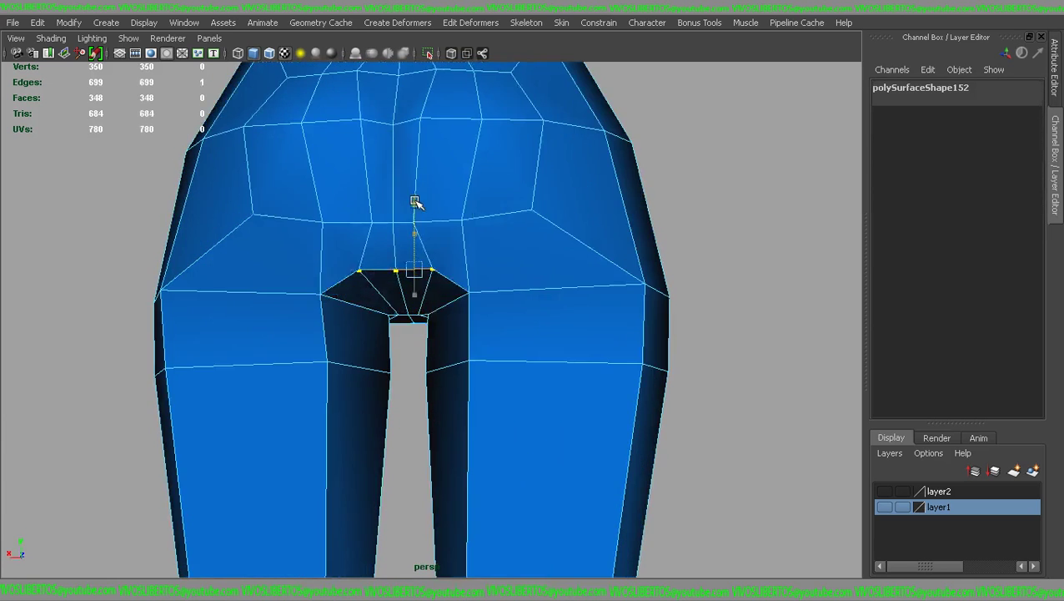
key("3")
left_click(762, 266)
right_click_drag(762, 266, 494, 259, "alt")
key("1")
Step: Adjust a vertex on the side of the hip, comparing low-poly and smoothed views
left_click(469, 280)
key("F9")
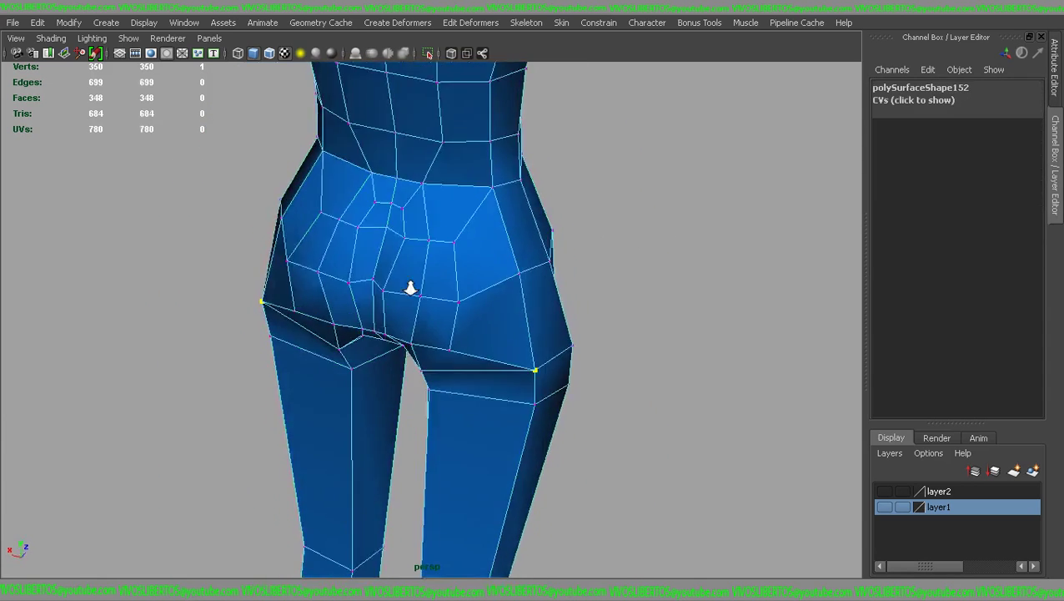
scroll(501, 258, "up", 1)
left_click(510, 245)
key("3")
key("1")
key("3")
left_click(665, 273)
mouse_move(665, 273)
left_mouse_down("alt")
mouse_move(440, 238)
mouse_move(518, 240)
left_mouse_up("alt")
key("1")
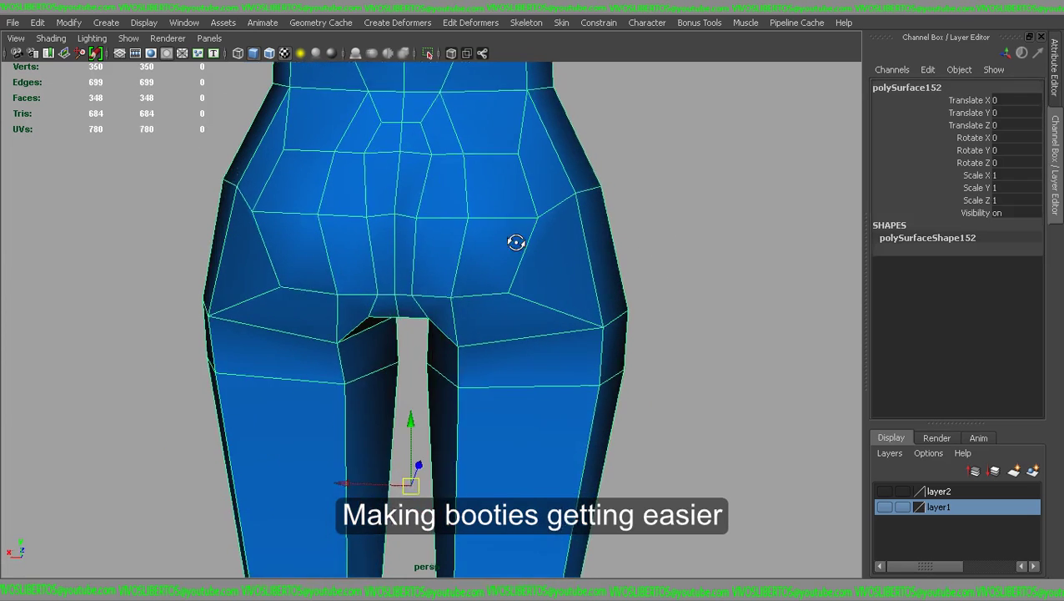
scroll(434, 149, "up", 2)
key("3")
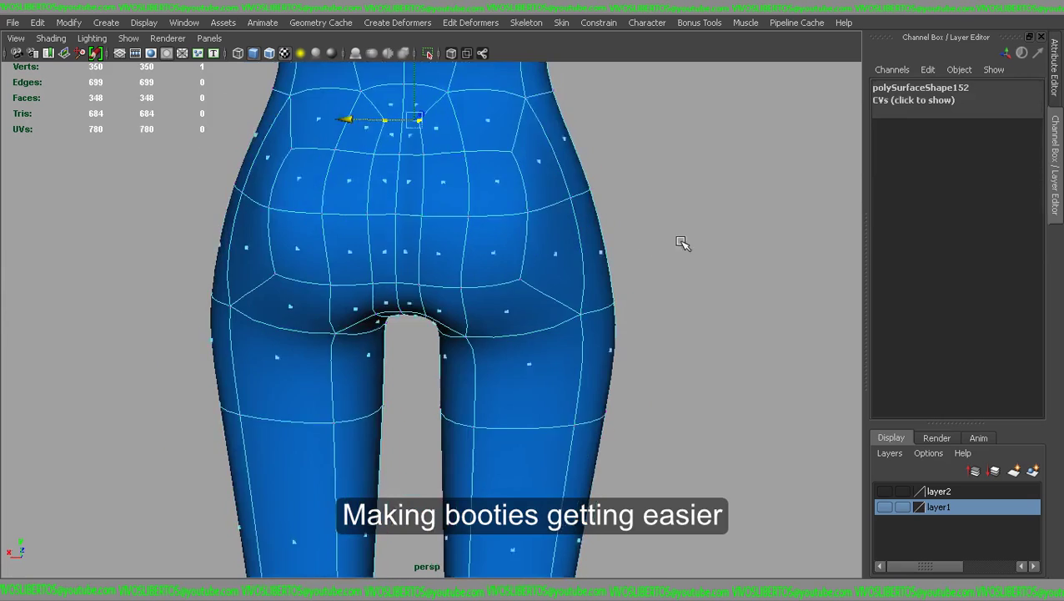
Step: Review the smoothed body from side and front at 350 vertices and 348 faces
key("F8")
scroll(563, 253, "down", 2)
scroll(644, 202, "down", 3)
left_click(644, 202)
left_click_drag(644, 202, 616, 242, "alt")
left_click(451, 309)
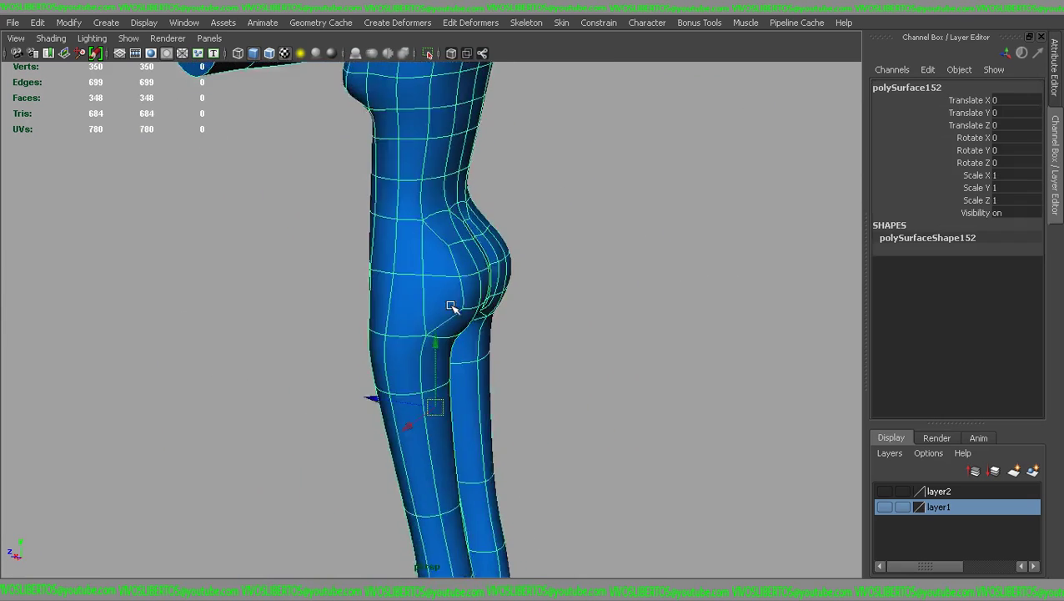
key("1")
middle_click_drag(451, 309, 487, 227, "alt")
key("F9")
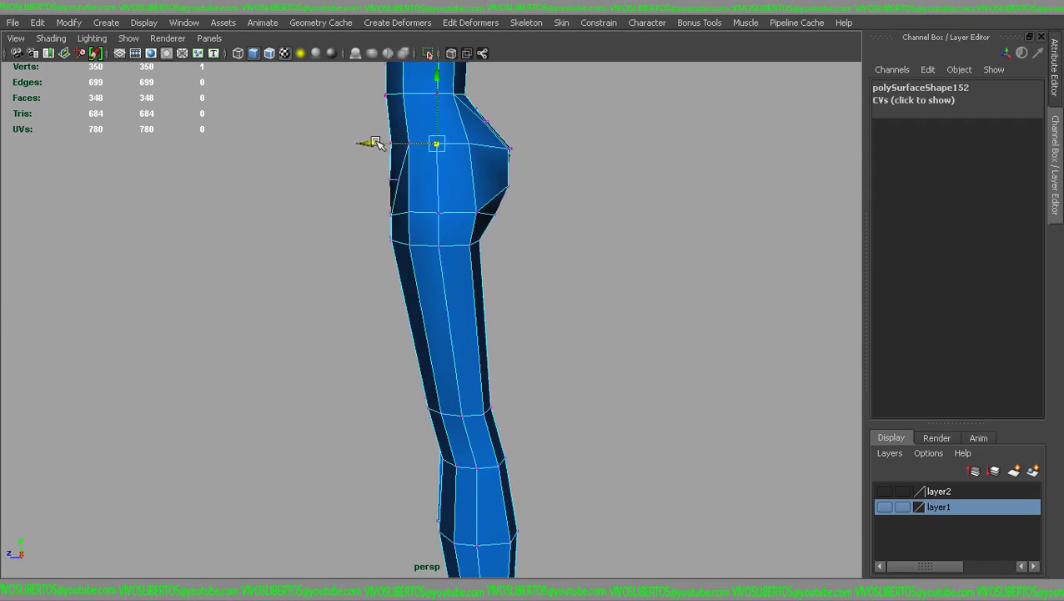
left_click_drag(376, 143, 503, 184, "alt")
middle_click_drag(520, 146, 555, 270, "alt")
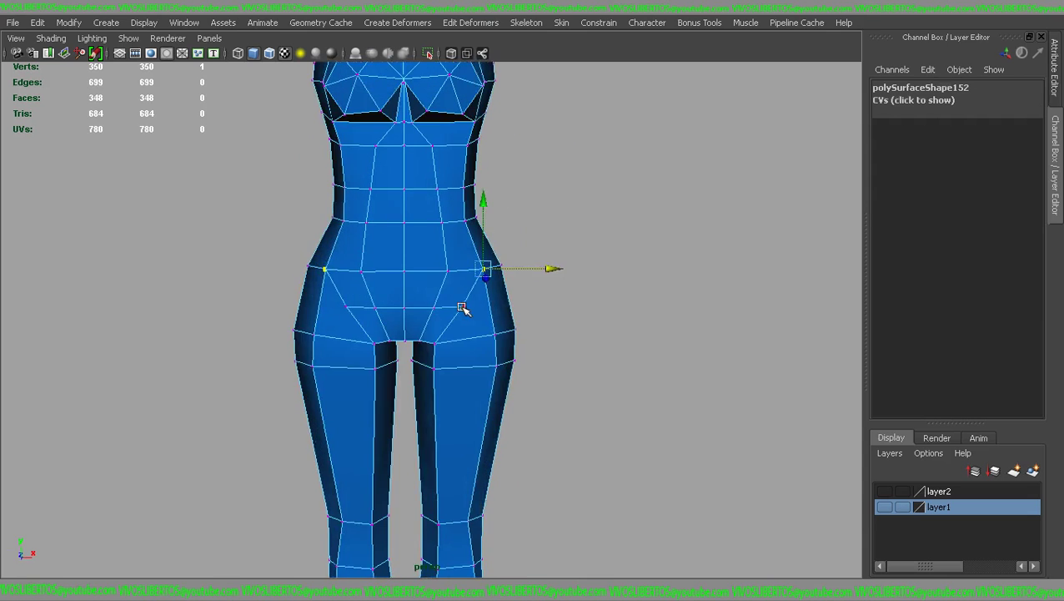
key("3")
left_click(701, 300)
right_click_drag(701, 300, 530, 277, "alt")
mouse_move(530, 278)
left_mouse_down("alt")
mouse_move(482, 349)
mouse_move(591, 247)
mouse_move(449, 209)
left_mouse_up("alt")
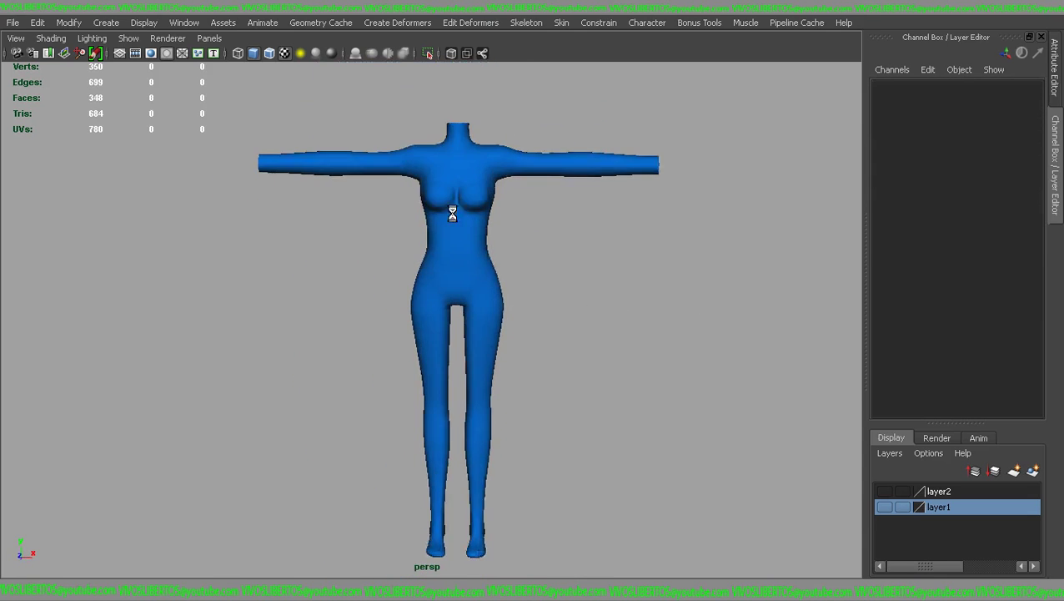
Step: Delete the old breast faces and a small dangling face from the chest
left_click(427, 174)
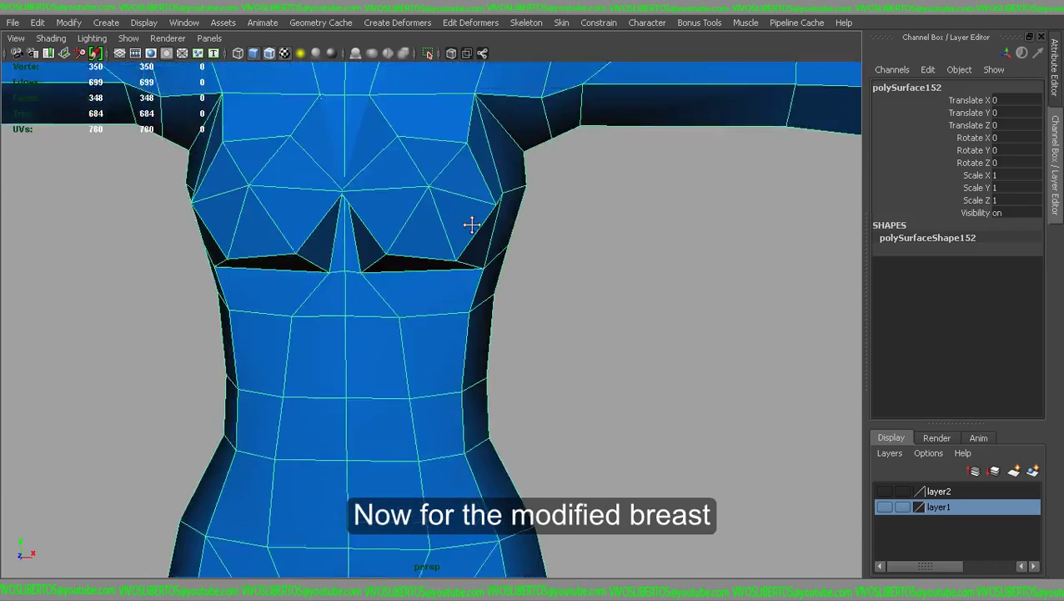
key("3")
key("1")
right_click_drag(345, 195, 280, 194)
left_click_drag(280, 195, 492, 217, "alt")
mouse_move(730, 171)
left_mouse_down()
mouse_move(587, 337)
mouse_move(499, 286)
mouse_move(297, 281)
mouse_move(409, 329)
left_mouse_up()
key("Delete")
left_click(297, 281)
key("Delete")
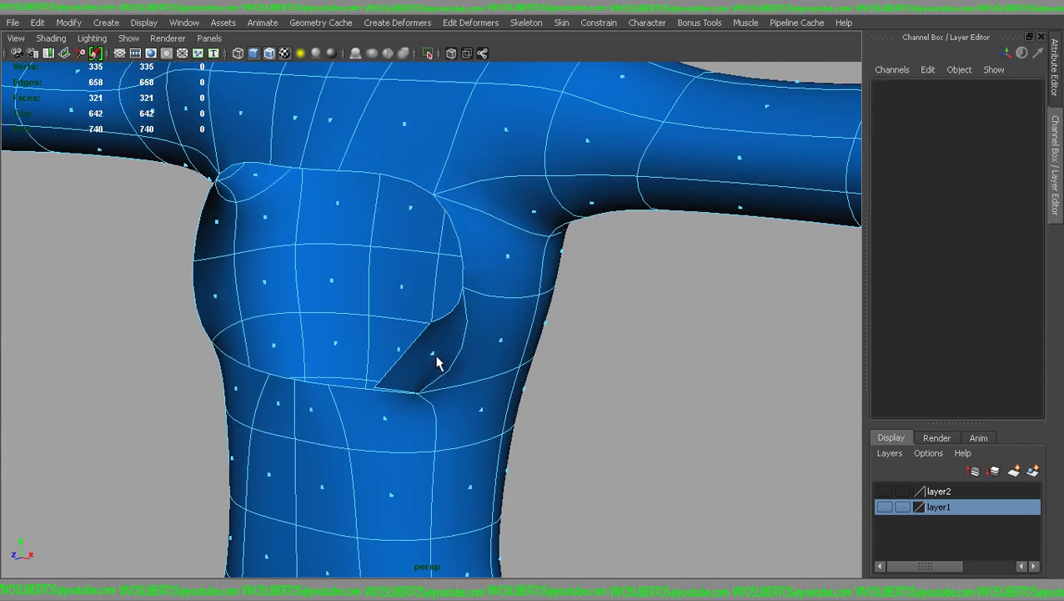
Step: Fill the chest hole, connect its side vertices with an edge, and delete the extra top vertex
key("1")
right_click(441, 142, "shift")
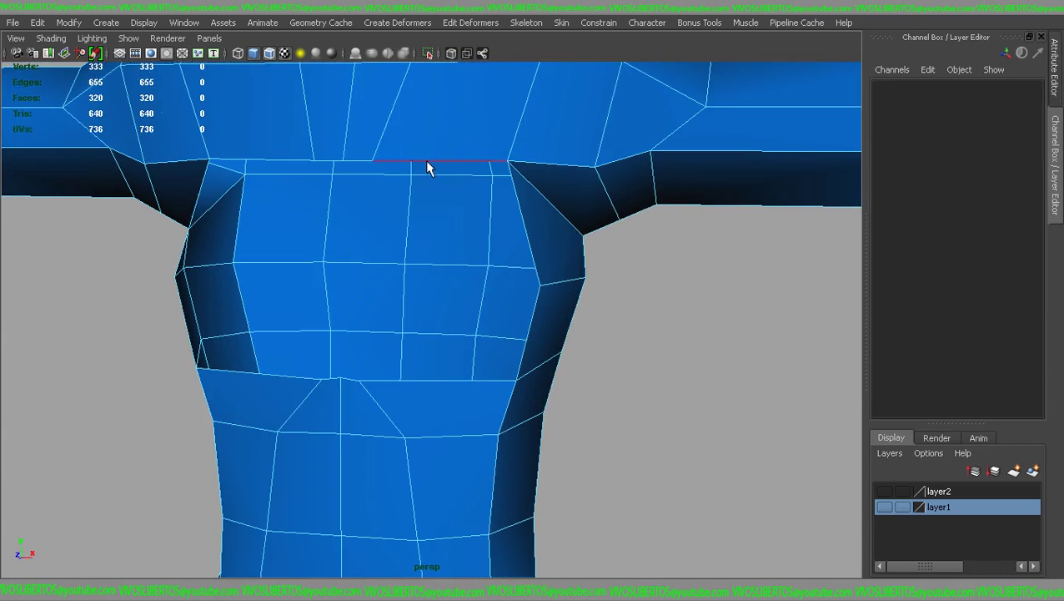
double_click(424, 161)
right_click_drag(425, 167, 421, 326, "shift")
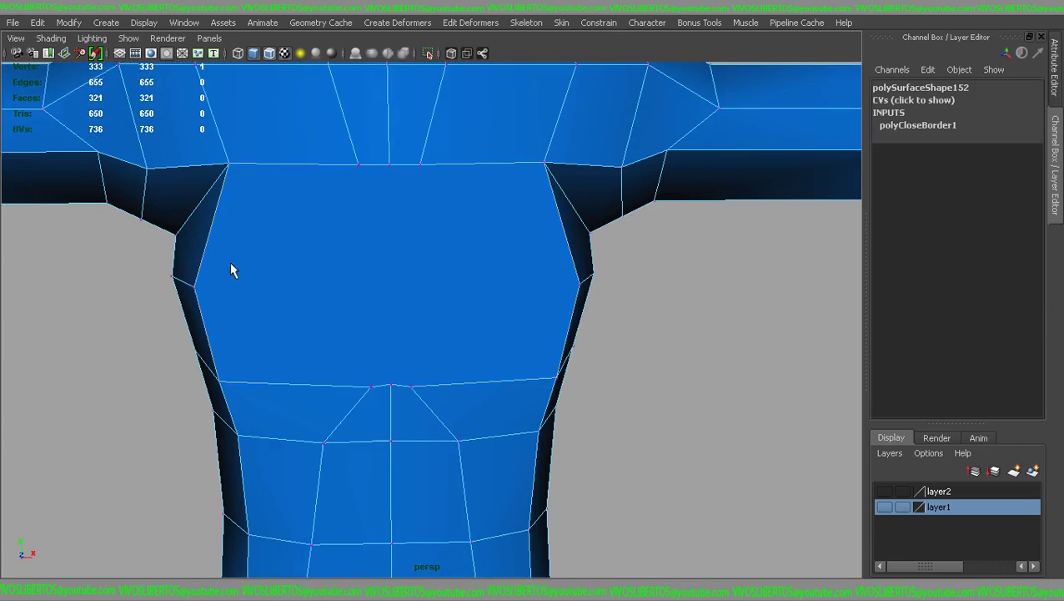
left_click(583, 288, "shift")
right_click_drag(583, 289, 571, 327, "shift")
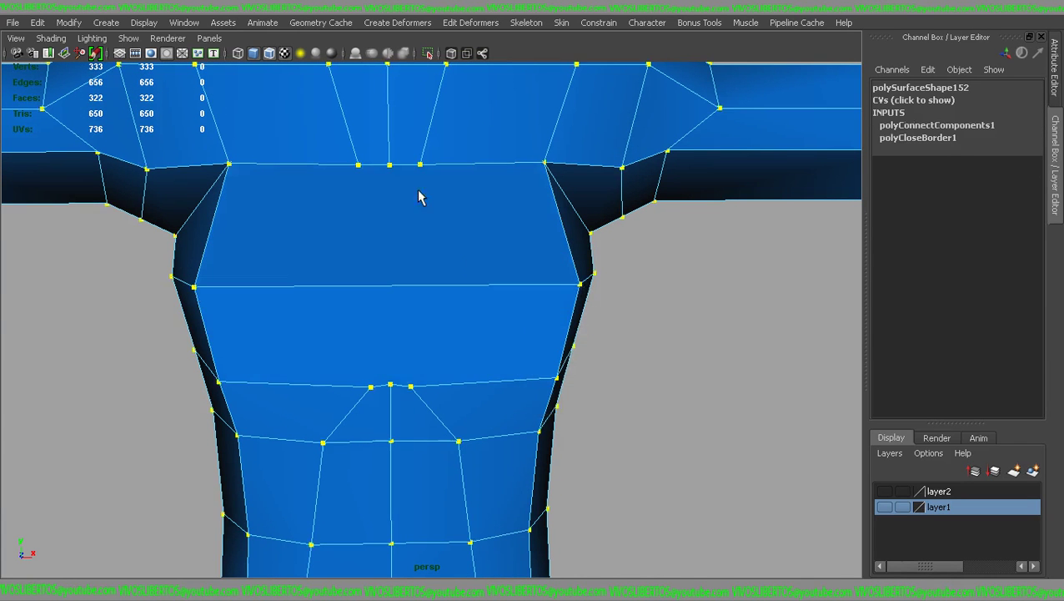
right_click(397, 167, "shift")
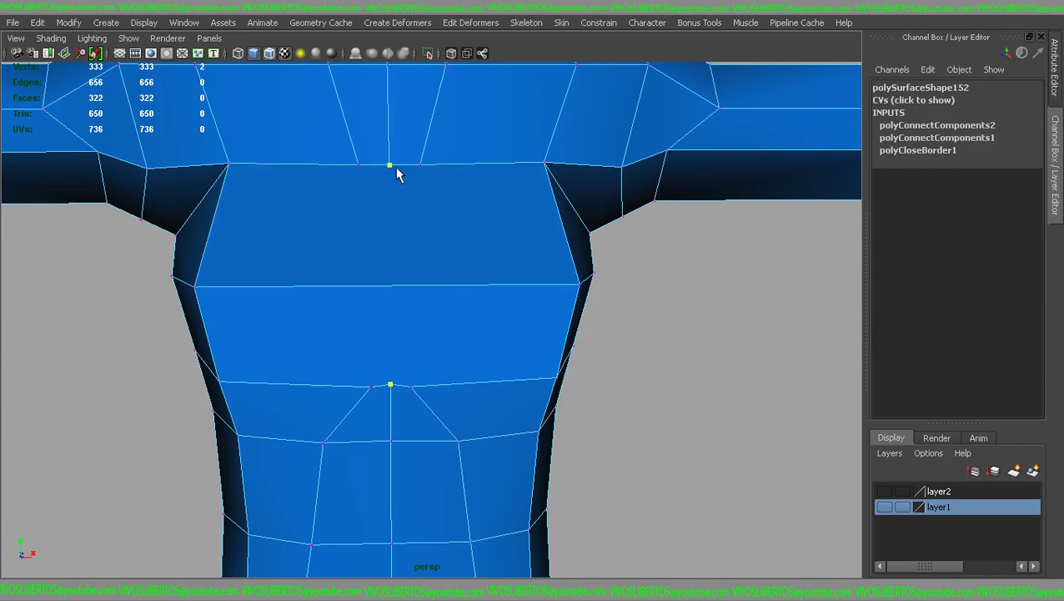
right_click(397, 168)
mouse_move(394, 168)
right_mouse_down("shift")
mouse_move(364, 185)
mouse_move(309, 183)
right_mouse_up("shift")
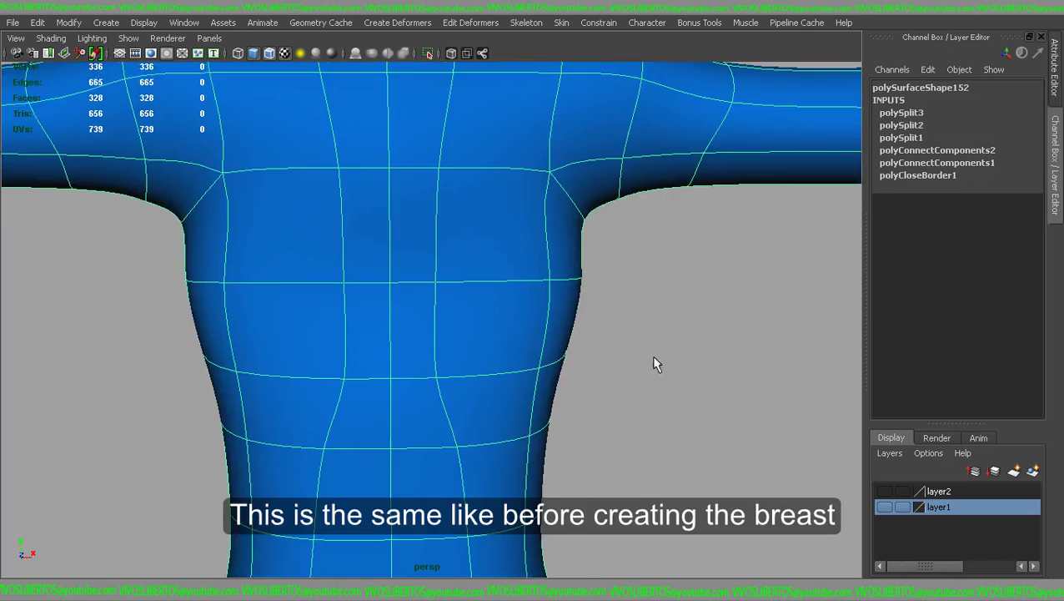
Step: Extrude two chest faces, push them outward in Z and scale them down
mouse_move(653, 353)
left_mouse_down("alt")
mouse_move(513, 319)
mouse_move(537, 278)
mouse_move(457, 236)
left_mouse_up("alt")
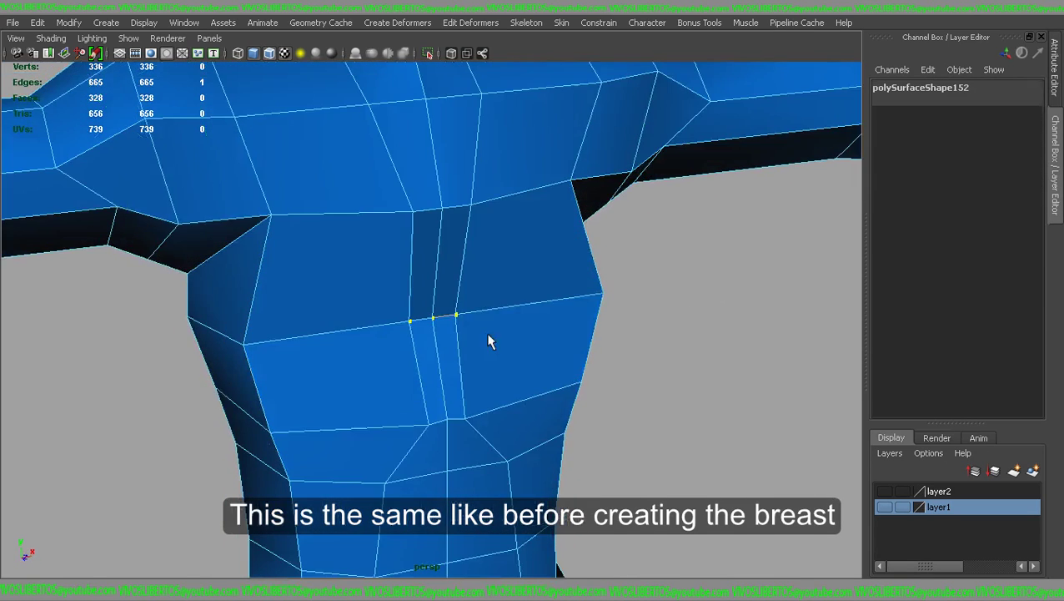
left_click(434, 266)
left_click(464, 336, "shift")
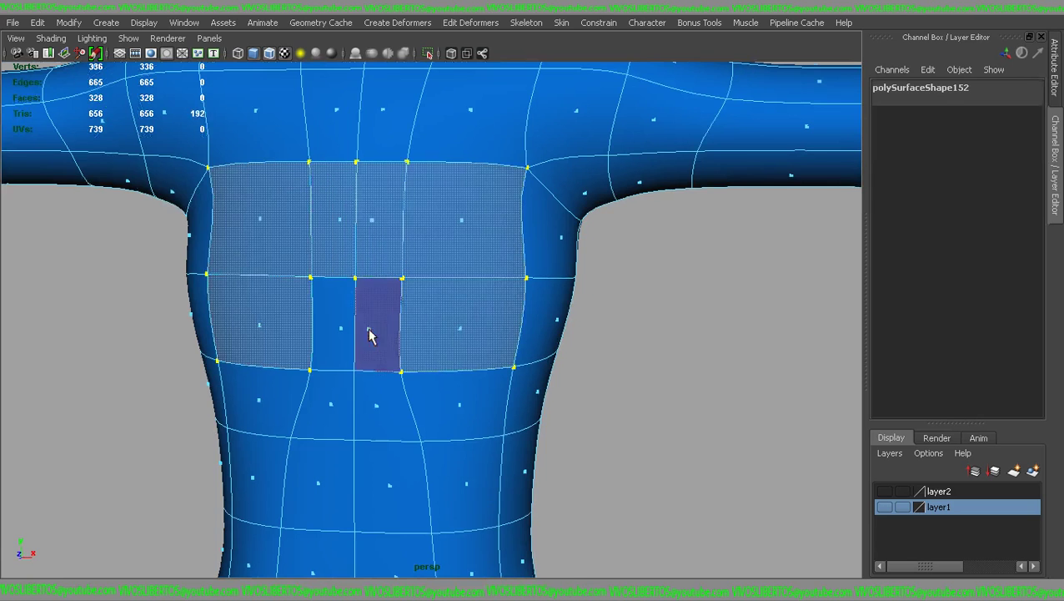
key("ctrl+e")
left_click_drag(471, 316, 567, 229, "alt")
mouse_move(682, 110)
left_mouse_down("alt")
mouse_move(617, 312)
mouse_move(678, 278)
left_mouse_up("alt")
mouse_move(581, 325)
left_mouse_down()
mouse_move(546, 328)
mouse_move(478, 280)
mouse_move(528, 278)
left_mouse_up()
Step: Pull the front chest edges downward and check the smoothed result
key("F8")
scroll(543, 304, "down", 3)
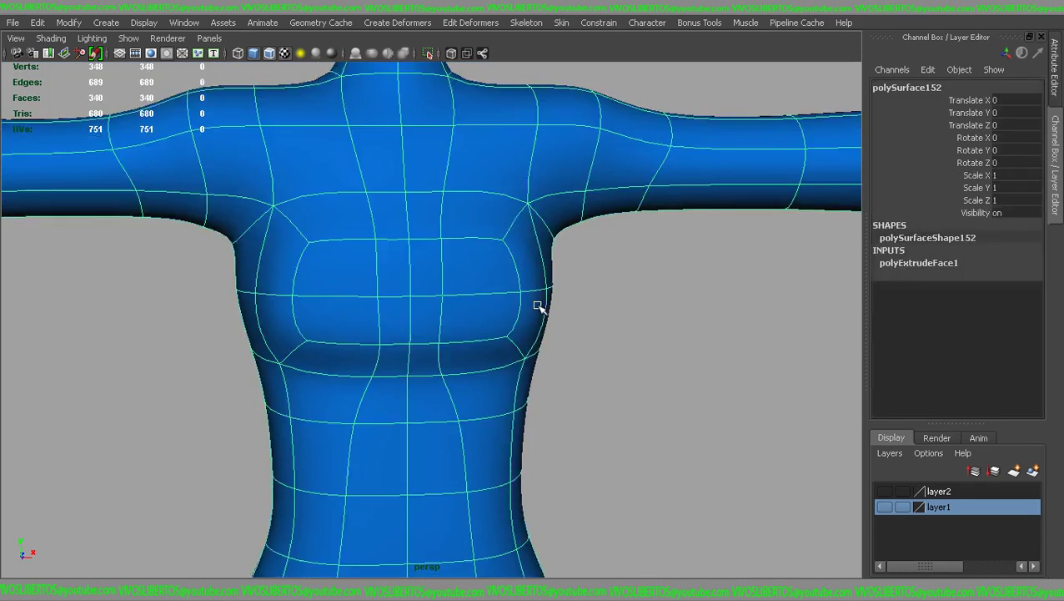
key("1")
scroll(467, 267, "up", 3)
scroll(394, 225, "up", 2)
left_click(386, 209)
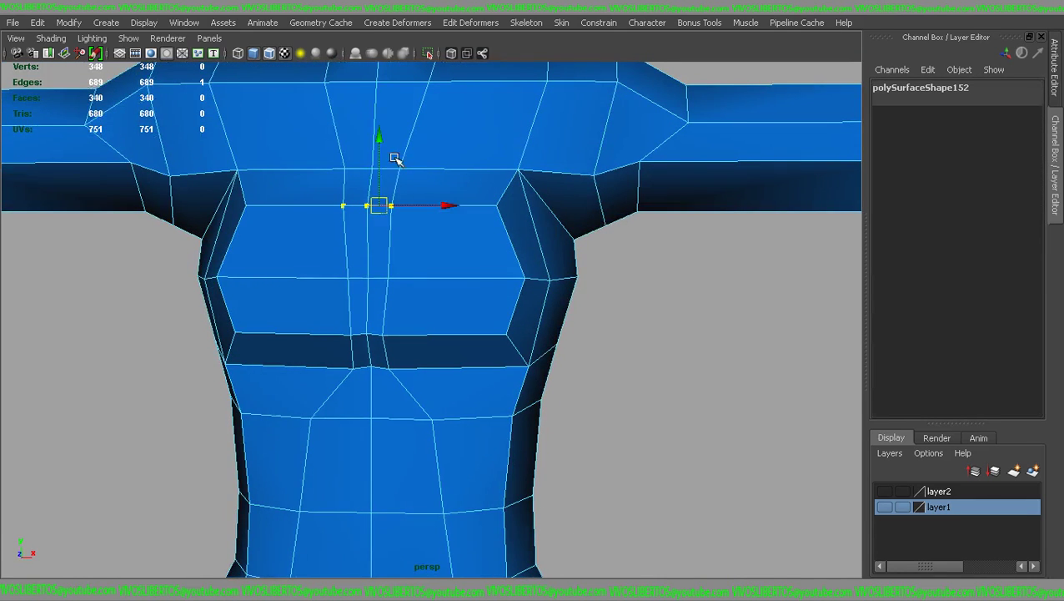
left_click_drag(381, 136, 380, 156)
key("3")
key("1")
Step: Adjust an edge on the side of the chest, comparing low-poly cage and smoothed preview
left_click_drag(376, 263, 653, 314, "alt")
key("3")
key("1")
left_click(581, 267)
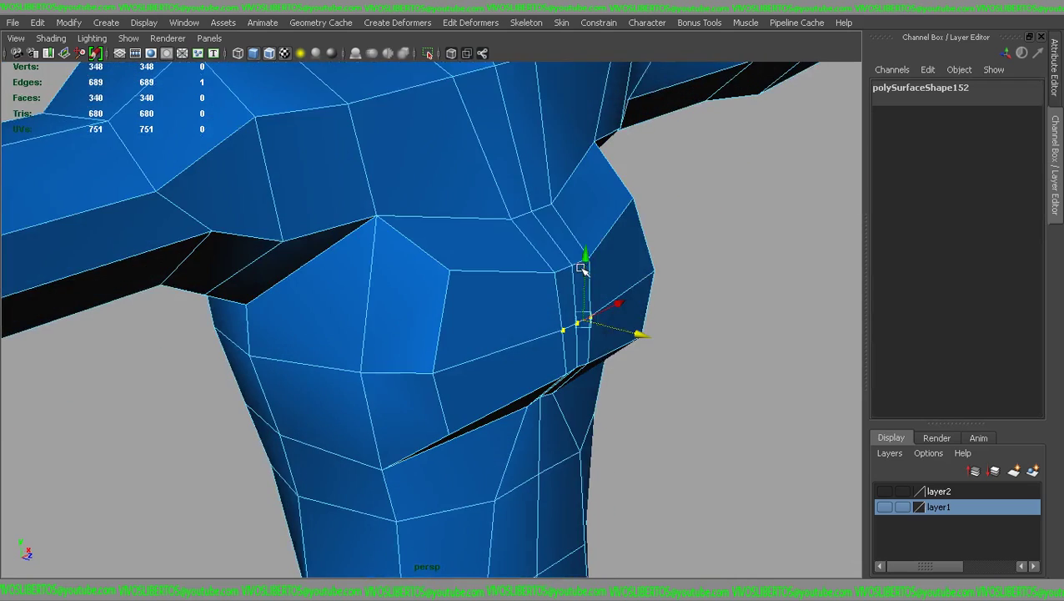
scroll(642, 280, "down", 3)
key("3")
mouse_move(637, 275)
left_mouse_down("alt")
mouse_move(637, 249)
mouse_move(554, 292)
mouse_move(456, 242)
left_mouse_up("alt")
key("1")
key("3")
key("1")
Step: Select three edges across the chest plus one more, then review the smoothed bust
right_click_drag(456, 242, 419, 219)
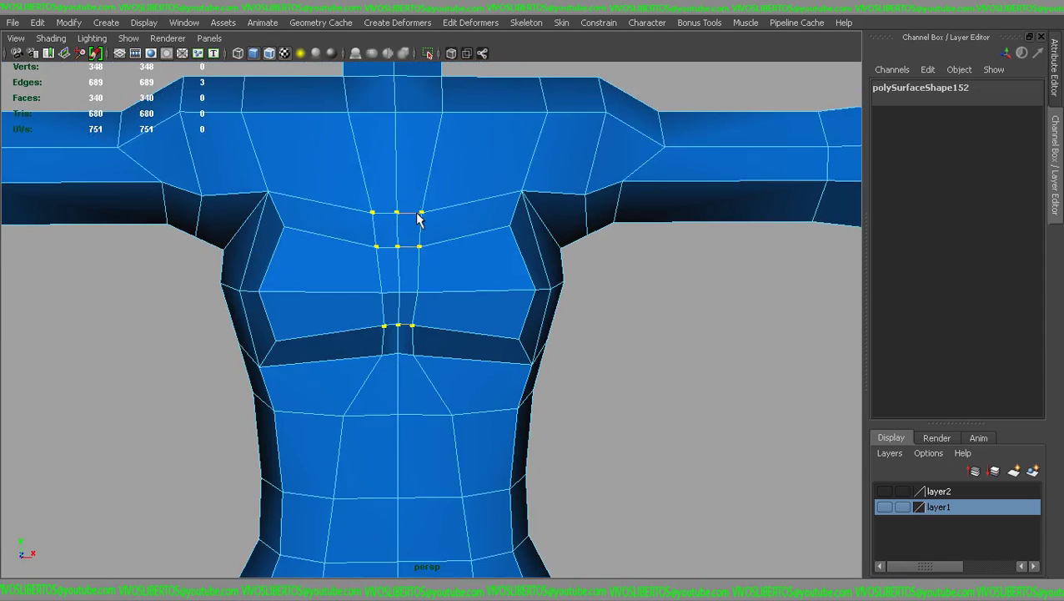
key("3")
mouse_move(439, 245)
left_mouse_down("alt")
mouse_move(420, 280)
mouse_move(323, 166)
left_mouse_up("alt")
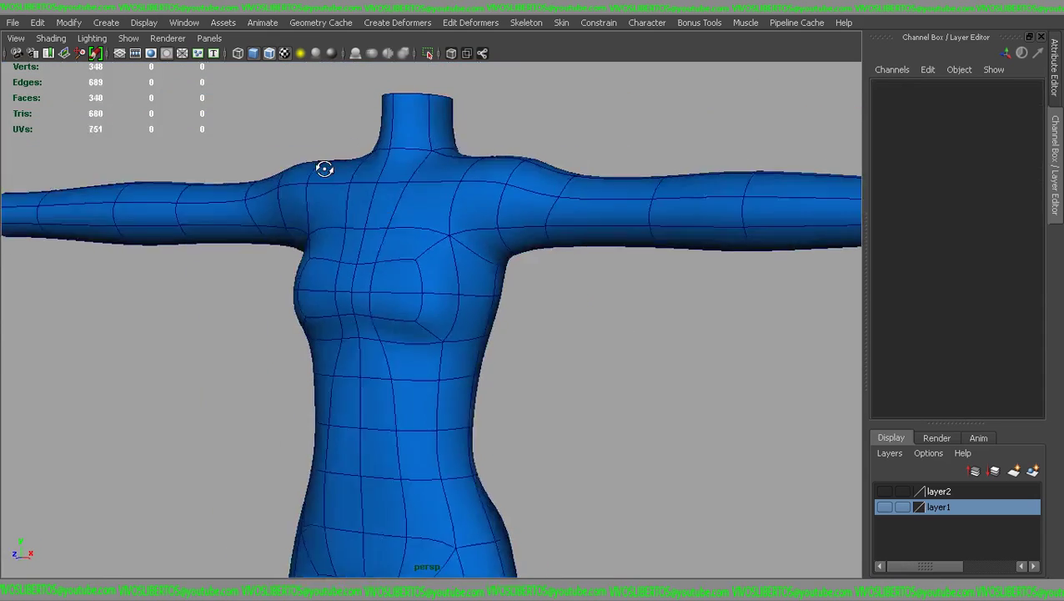
right_click_drag(323, 166, 409, 242, "alt")
left_click(409, 242)
key("1")
right_click(415, 243)
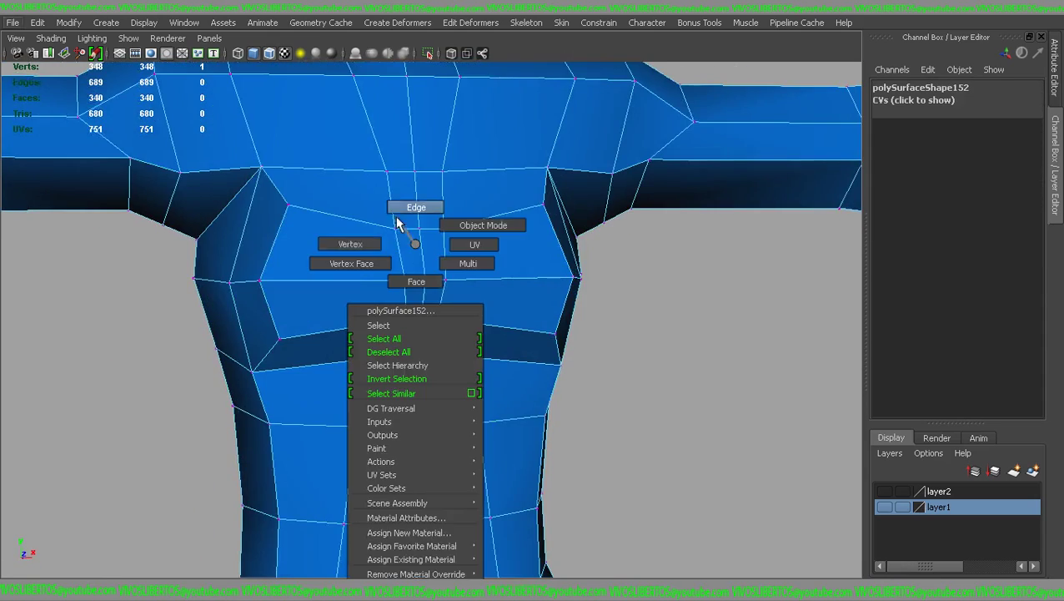
left_click(397, 220)
right_click_drag(463, 243, 404, 230)
key("3")
left_click(613, 392)
mouse_move(613, 393)
right_mouse_down("alt")
mouse_move(444, 316)
mouse_move(544, 337)
right_mouse_up("alt")
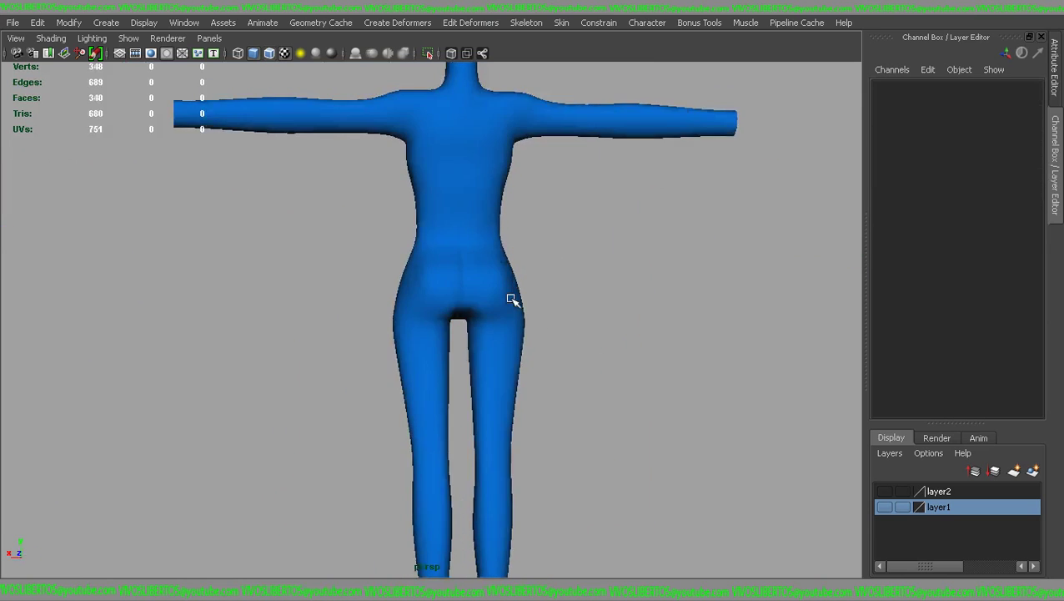
Step: Slide the base mesh along X so it stands next to the reference body
right_click_drag(463, 244, 465, 275)
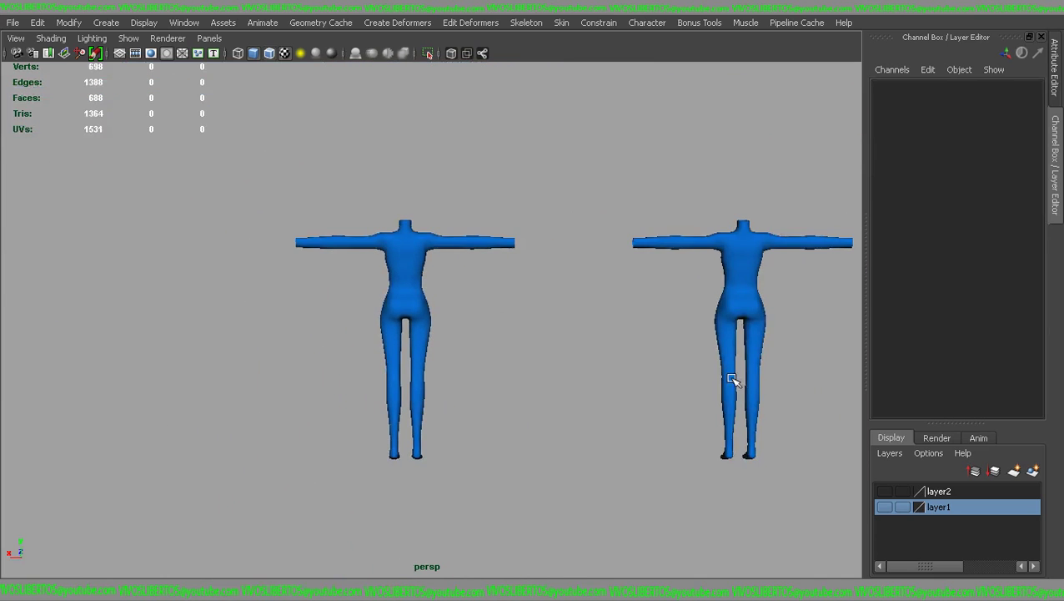
right_click_drag(732, 435, 463, 337, "alt")
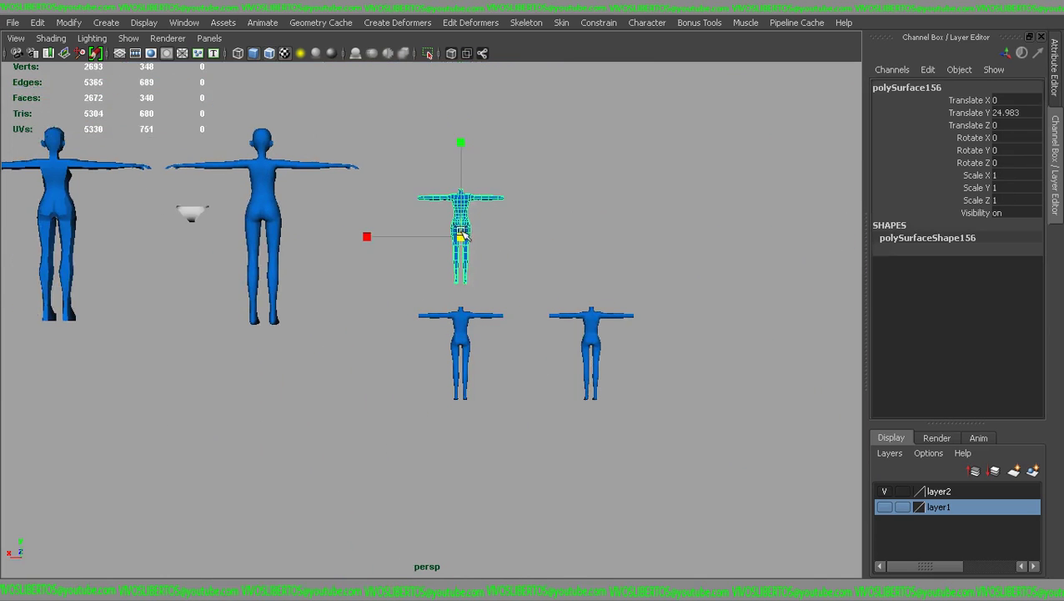
middle_click_drag(288, 117, 450, 196, "alt")
left_click_drag(555, 316, 273, 310)
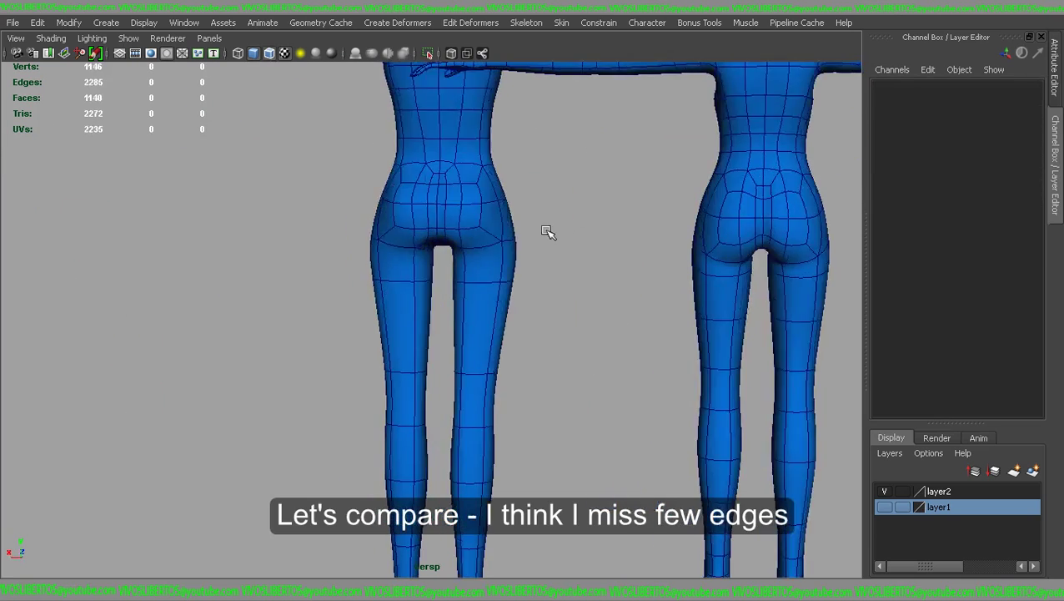
scroll(551, 267, "down", 3)
left_click(444, 313)
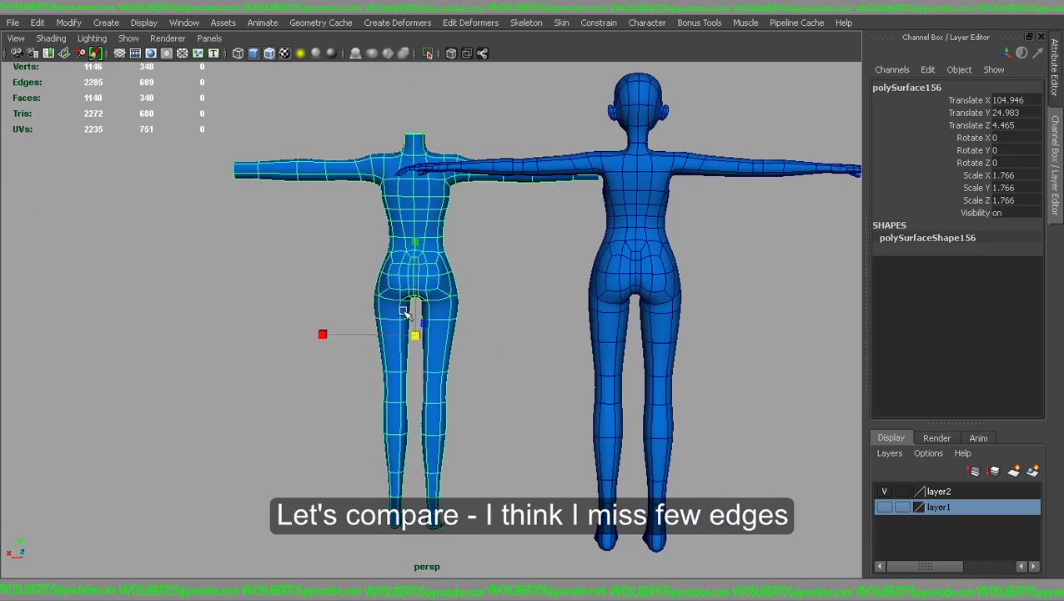
left_click_drag(417, 294, 406, 363)
Step: Frame the lower legs of the base mesh and select it
right_click_drag(482, 273, 667, 265, "alt")
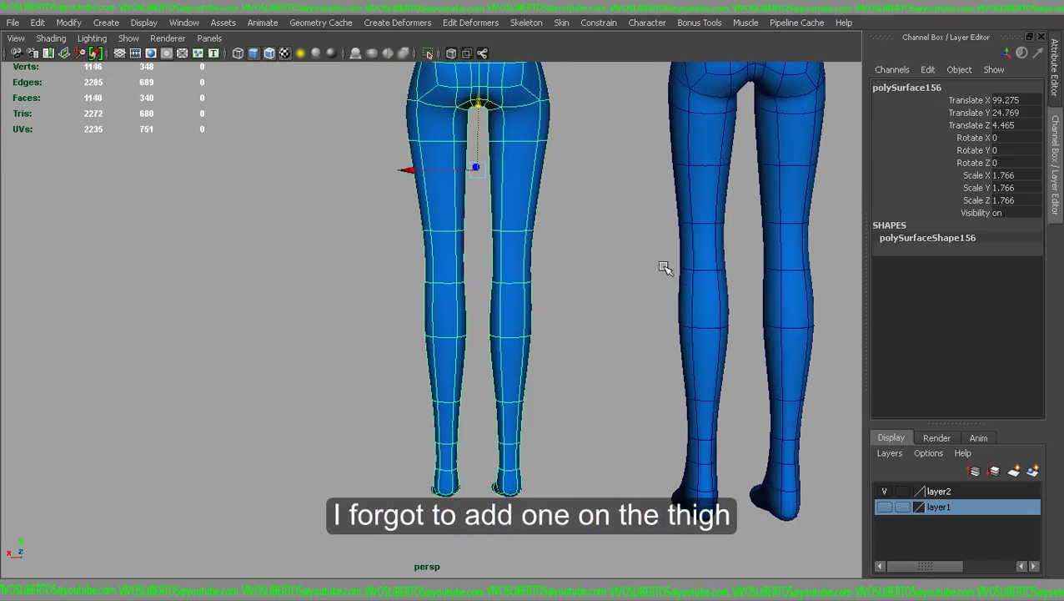
left_click(556, 390)
left_click_drag(497, 400, 628, 380, "alt")
middle_click_drag(627, 379, 615, 348, "alt")
right_click_drag(614, 349, 570, 365, "alt")
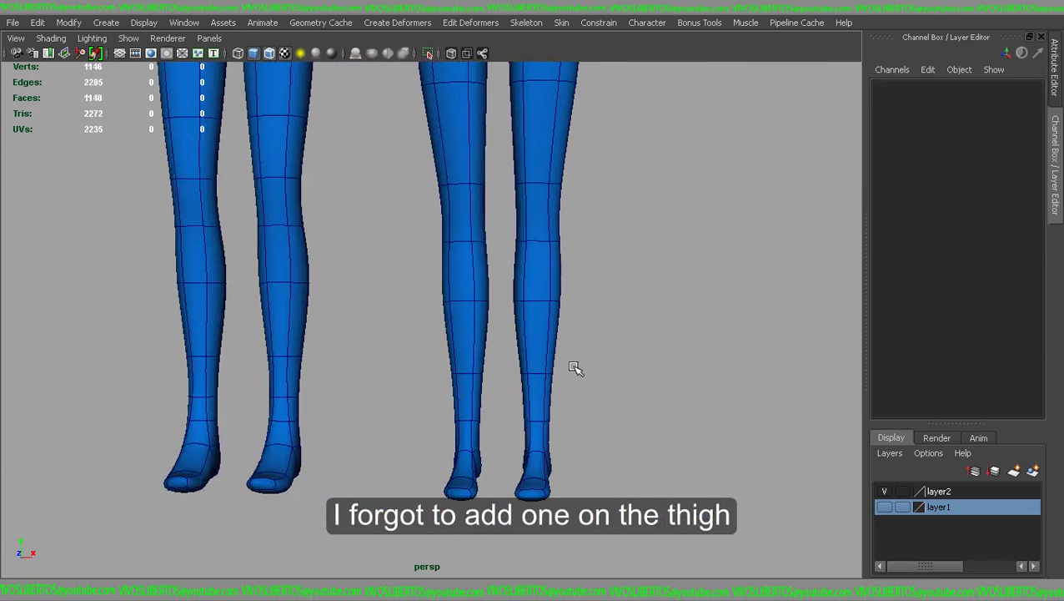
left_click_drag(571, 365, 635, 294, "alt")
right_click_drag(635, 294, 609, 352, "alt")
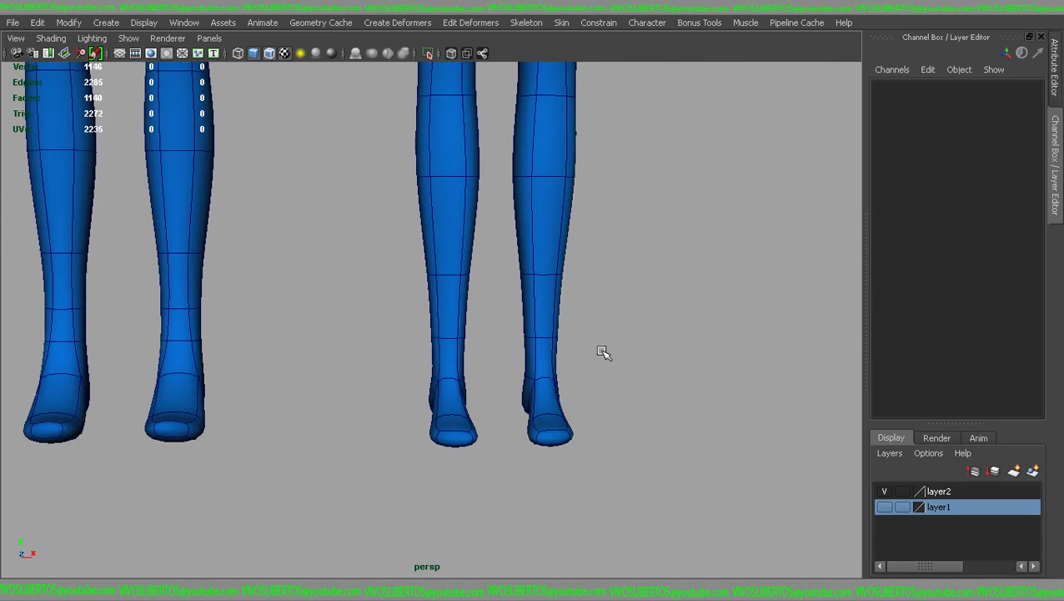
left_click(459, 321)
mouse_move(459, 321)
left_mouse_down("alt")
mouse_move(587, 332)
mouse_move(454, 356)
left_mouse_up("alt")
Step: Insert an edge loop around both lower legs near the ankles and scale it
mouse_move(445, 312)
right_mouse_down("shift")
mouse_move(447, 367)
mouse_move(400, 315)
right_mouse_up("shift")
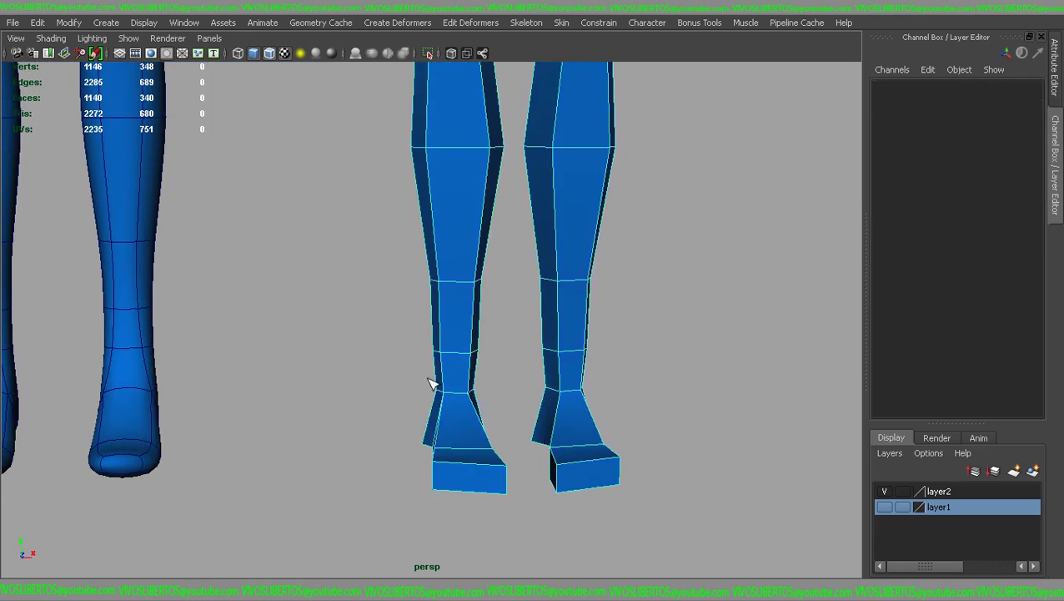
left_click(564, 375)
scroll(588, 310, "up", 2)
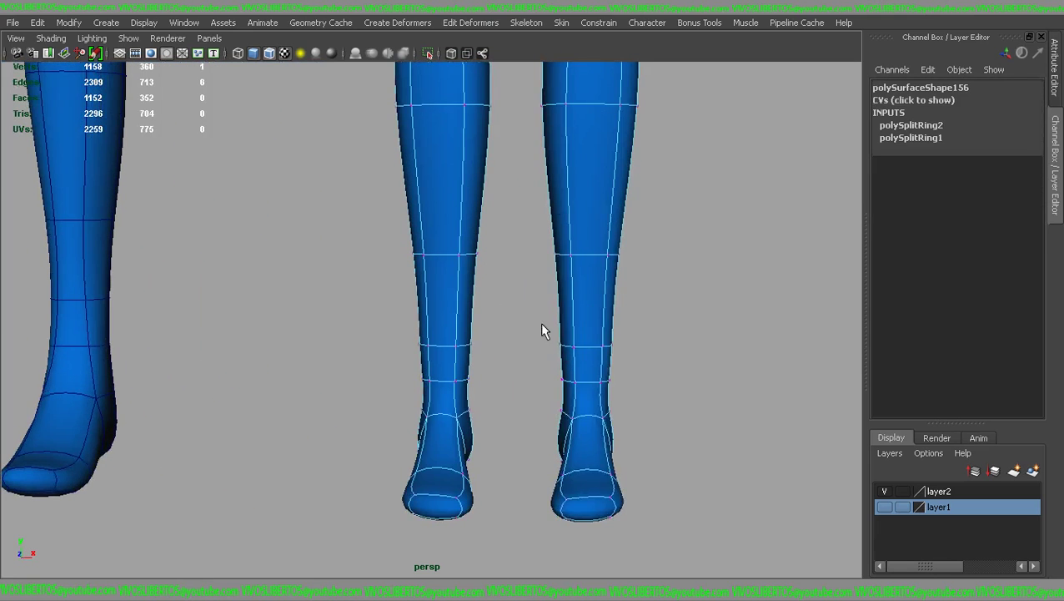
key("r")
key("1")
key("3")
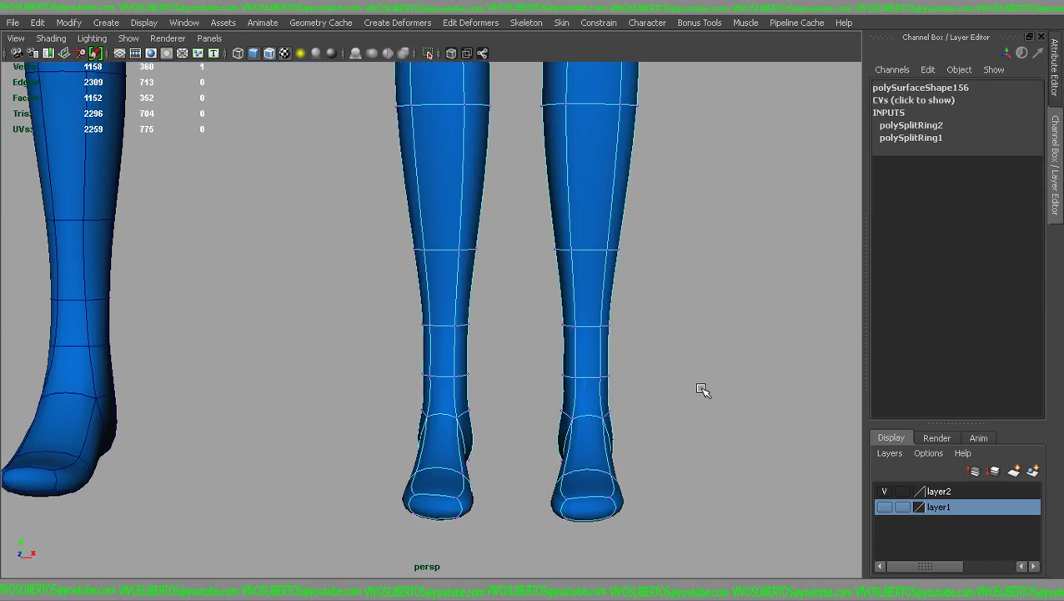
left_click(698, 387)
scroll(456, 309, "down", 3)
scroll(539, 321, "down", 3)
scroll(746, 392, "up", 4)
Step: Move the base mesh further right along X and frame all three bodies
scroll(542, 302, "down", 3)
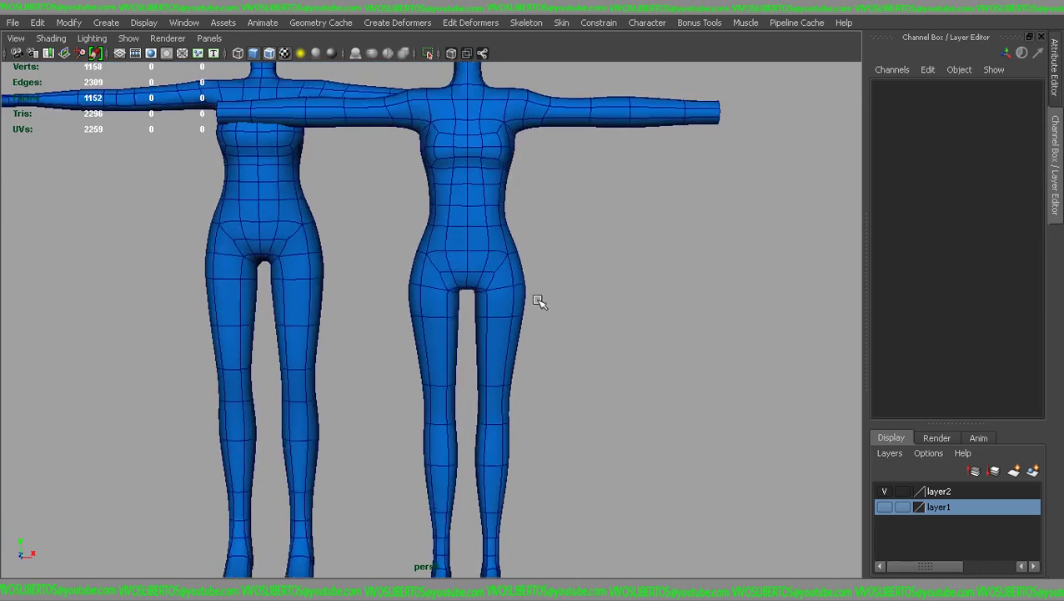
scroll(468, 283, "down", 1)
left_click(475, 350)
middle_click_drag(487, 413, 578, 344)
mouse_move(580, 346)
left_mouse_down("alt")
mouse_move(601, 392)
mouse_move(576, 358)
left_mouse_up("alt")
left_click(631, 368)
left_click(741, 340)
scroll(741, 340, "up", 3)
scroll(820, 387, "down", 2)
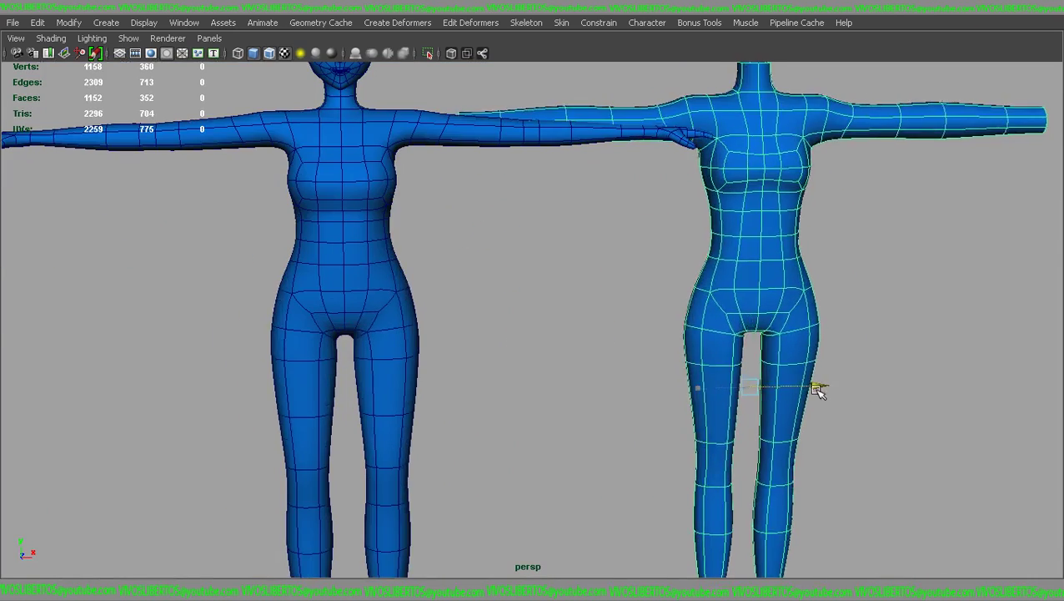
left_click(583, 308)
scroll(582, 309, "down", 2)
left_click_drag(582, 309, 285, 254, "alt")
scroll(508, 357, "up", 3)
scroll(508, 357, "up", 1)
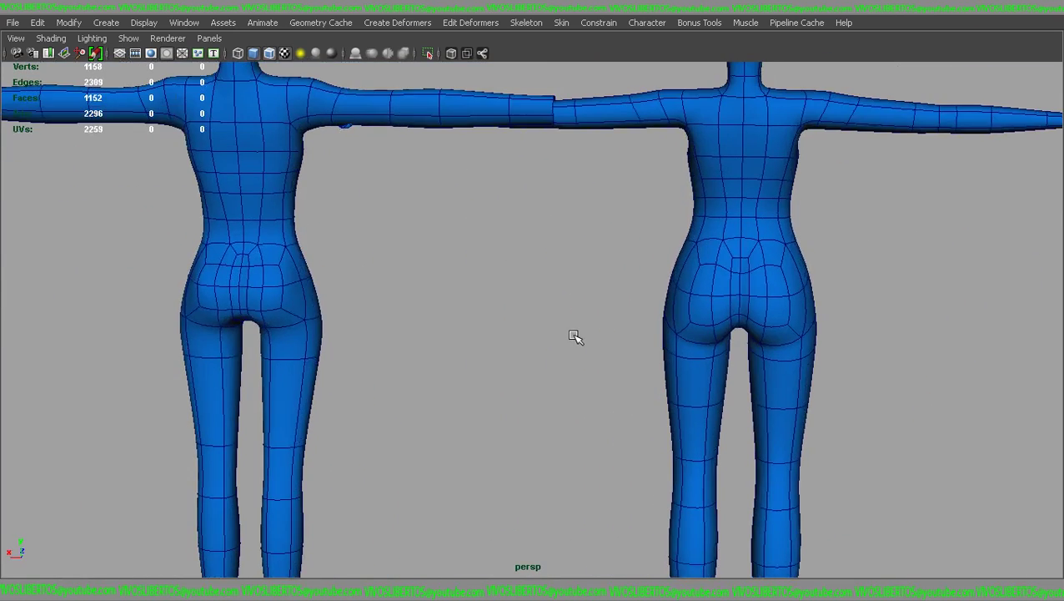
scroll(380, 273, "down", 3)
middle_click_drag(497, 300, 391, 251, "alt")
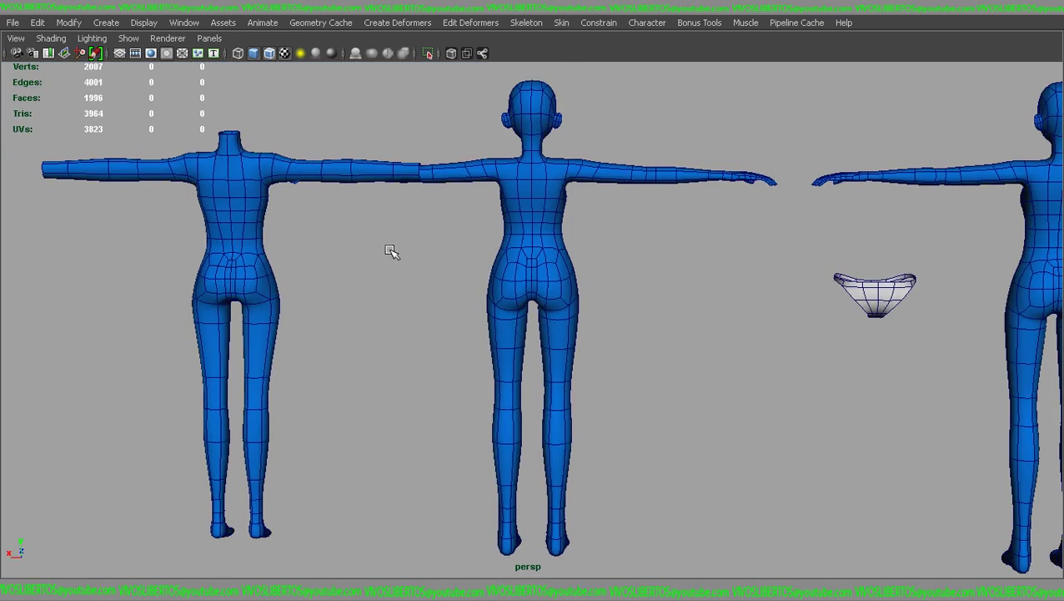
scroll(364, 247, "down", 2)
scroll(468, 278, "down", 3)
Step: Apply Smooth to the headless base mesh from the polygon marking menu
left_click_drag(772, 332, 916, 419)
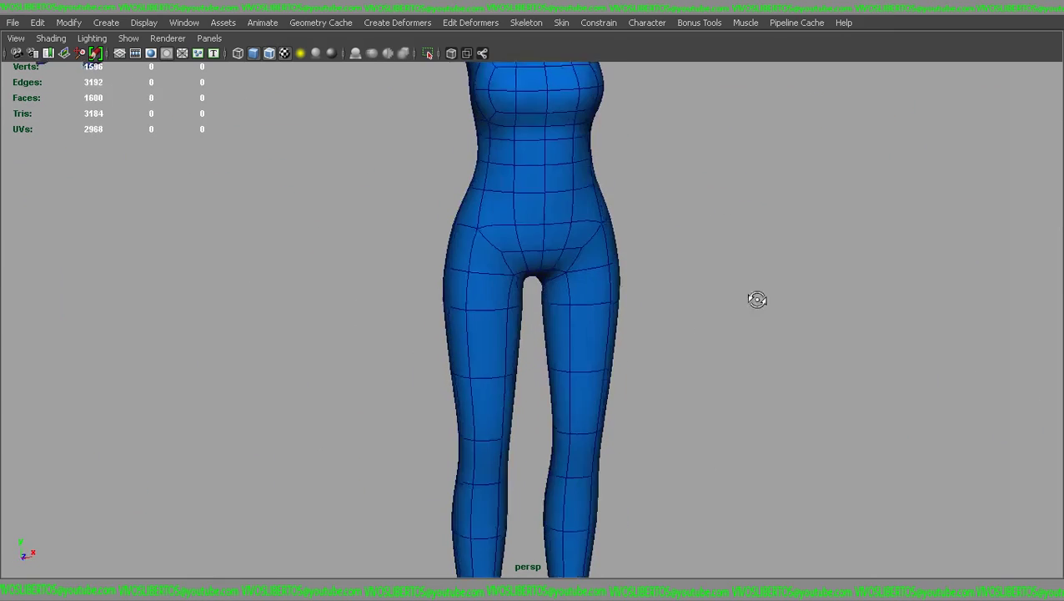
right_click(511, 204, "shift")
right_click_drag(512, 204, 467, 280, "shift")
left_click(682, 297)
mouse_move(682, 297)
left_mouse_down("alt")
mouse_move(339, 277)
mouse_move(528, 305)
left_mouse_up("alt")
Step: Apply Smooth to the second body copy
key("a")
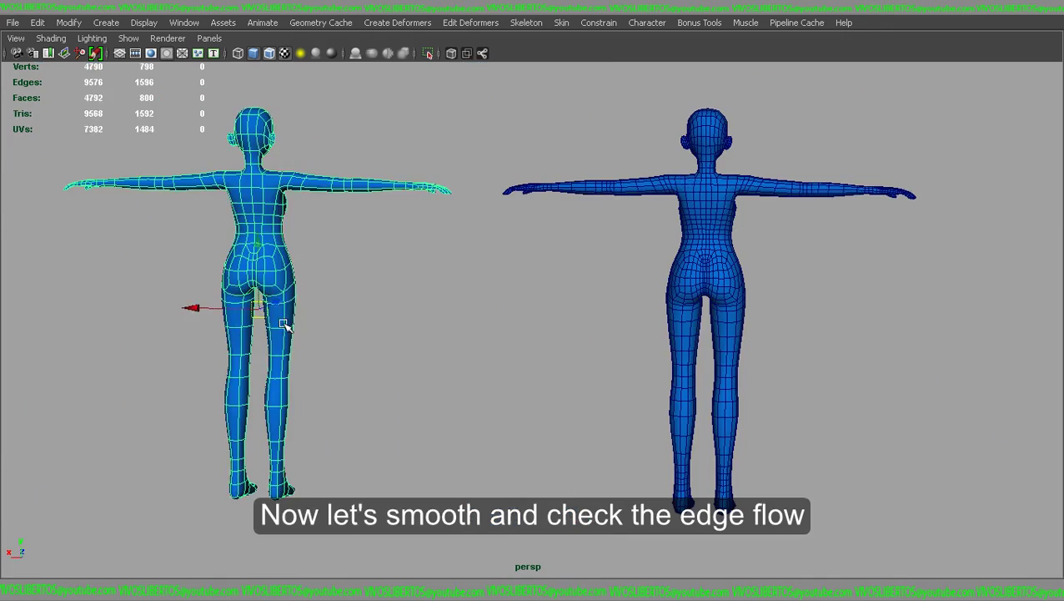
left_click_drag(284, 326, 493, 347, "alt")
scroll(451, 297, "up", 4)
scroll(459, 268, "up", 3)
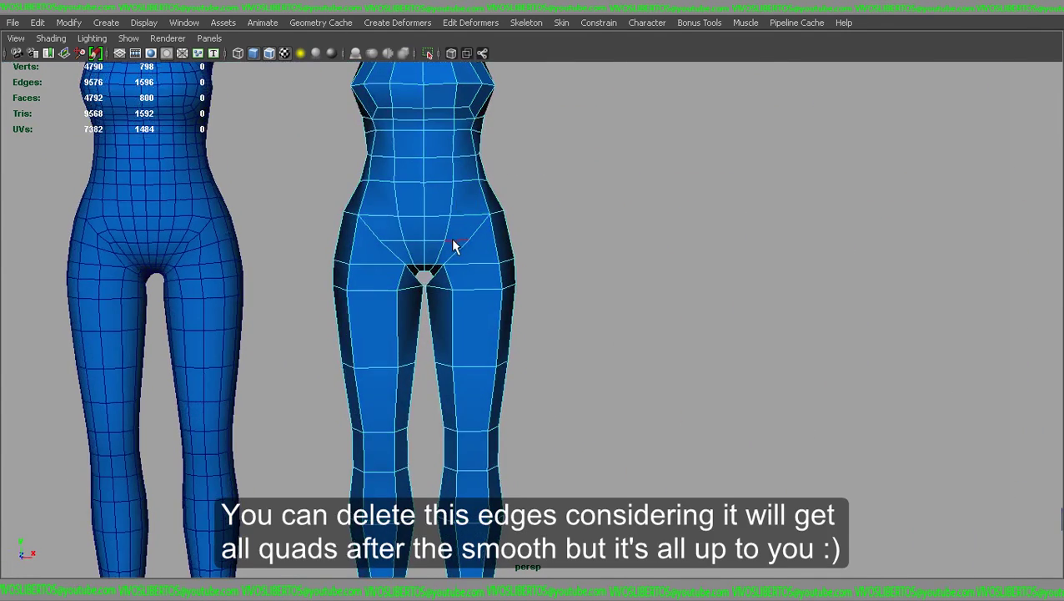
left_click(463, 224)
right_click_drag(463, 225, 467, 275, "shift")
scroll(491, 309, "down", 2)
scroll(491, 310, "up", 2)
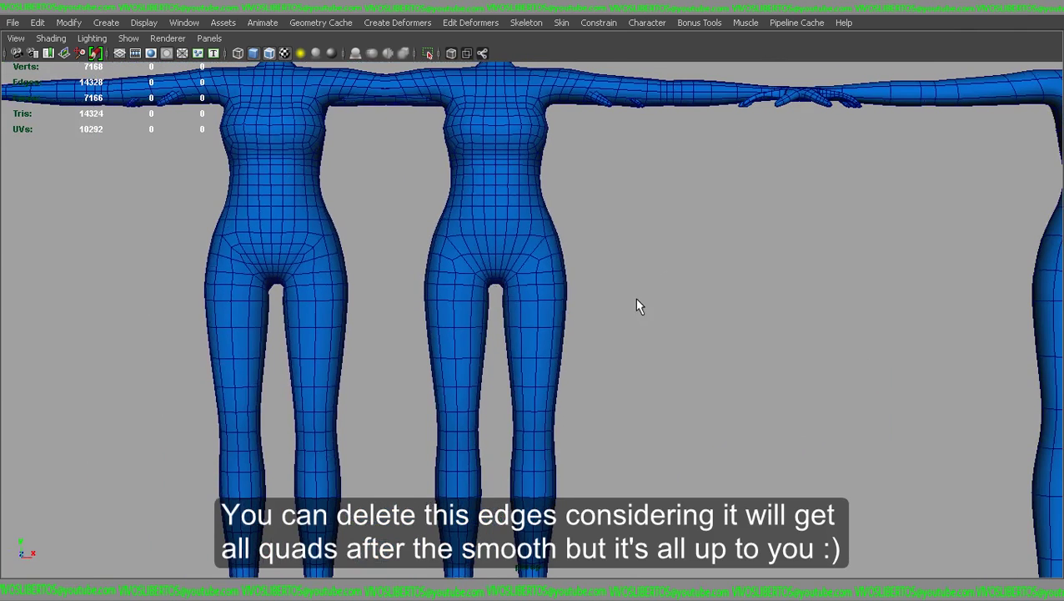
scroll(534, 283, "down", 2)
scroll(517, 313, "down", 2)
Step: Delete the extra middle body copy
left_click(537, 283)
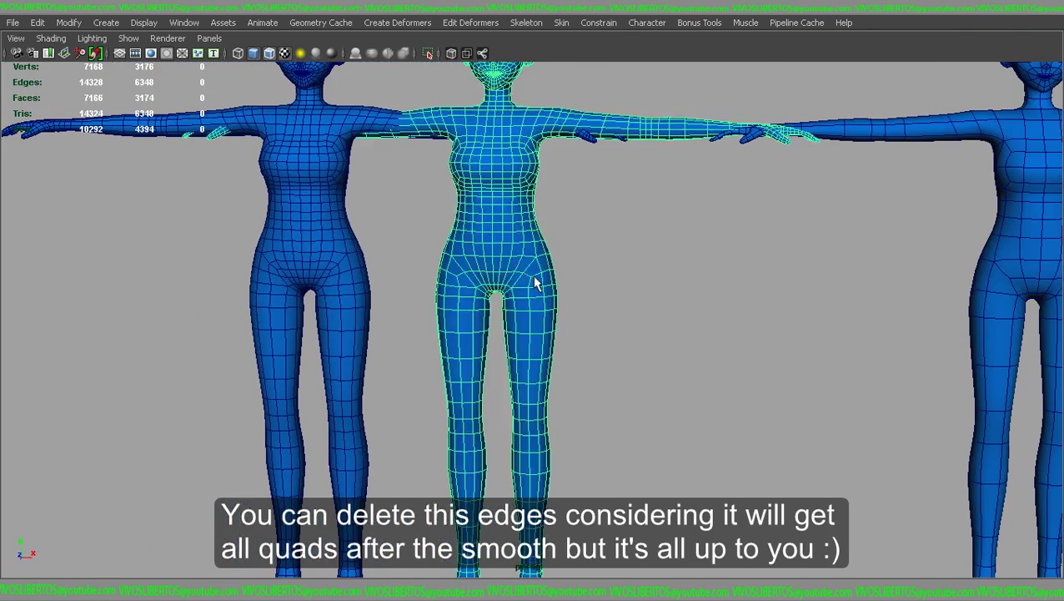
key("Delete")
mouse_move(510, 321)
middle_mouse_down("alt")
mouse_move(456, 277)
mouse_move(471, 263)
middle_mouse_up("alt")
left_click(439, 266)
left_click(471, 263)
Step: Insert a new edge loop across the knees of the left body
scroll(484, 267, "up", 2)
scroll(450, 333, "up", 3)
scroll(517, 359, "up", 2)
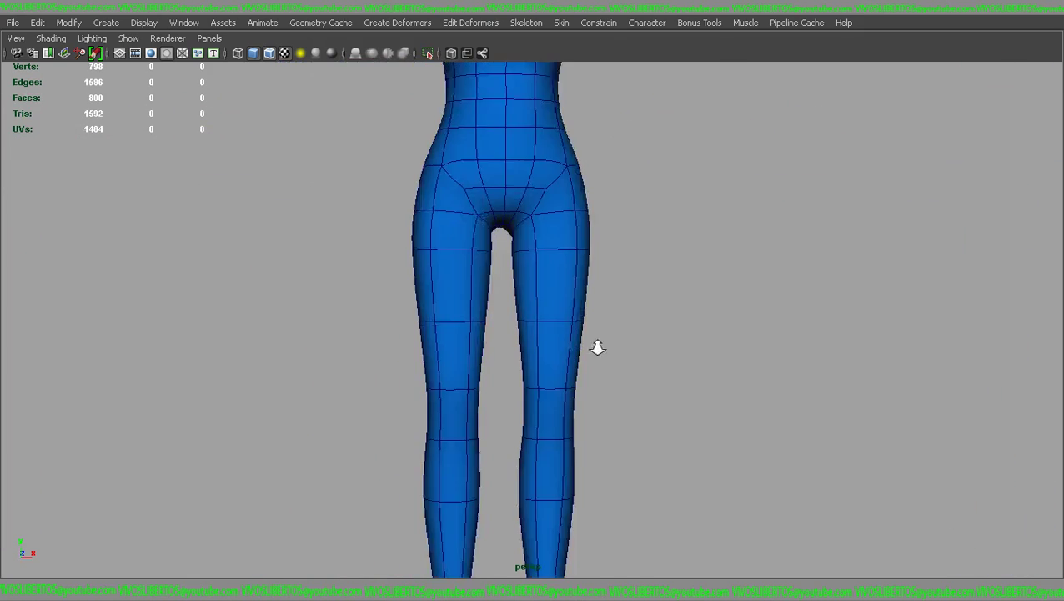
scroll(592, 292, "up", 3)
left_click_drag(589, 242, 458, 237, "alt")
right_click_drag(459, 238, 440, 252, "shift")
left_click(485, 252)
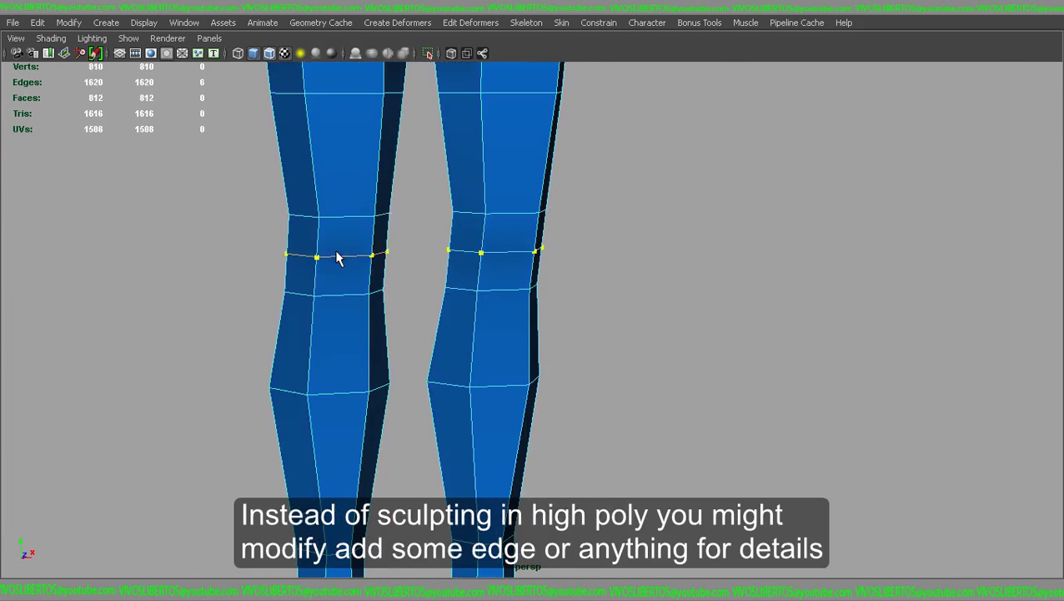
Step: Move the knee vertices to shape the knees, checking the smoothed preview
key("3")
left_click_drag(351, 277, 392, 288)
key("1")
key("3")
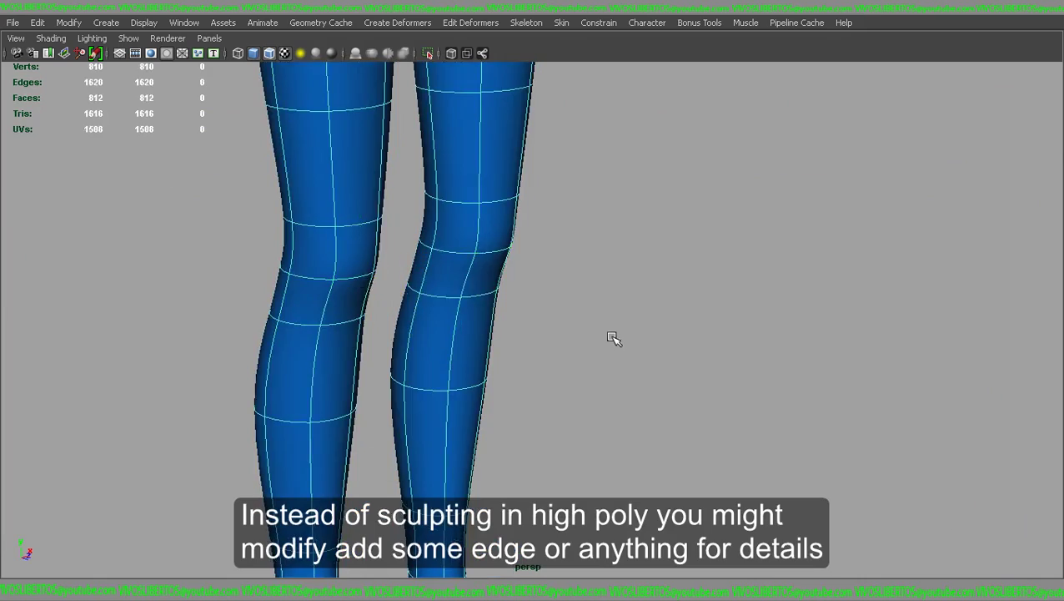
key("1")
scroll(613, 338, "down", 3)
scroll(601, 316, "down", 3)
Step: Inspect the smoothed arm, back and front, then frame both figures side by side
left_click_drag(684, 387, 473, 285, "alt")
scroll(513, 241, "up", 2)
mouse_move(513, 240)
left_mouse_down("alt")
mouse_move(418, 233)
mouse_move(432, 315)
mouse_move(404, 350)
left_mouse_up("alt")
key("3")
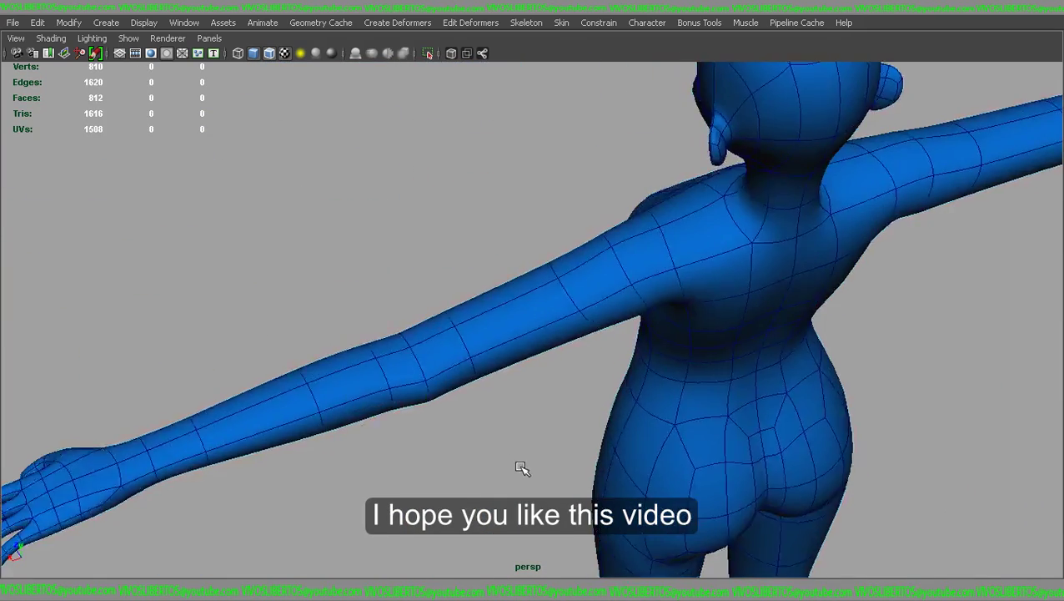
left_click_drag(522, 468, 606, 308, "alt")
scroll(434, 234, "down", 3)
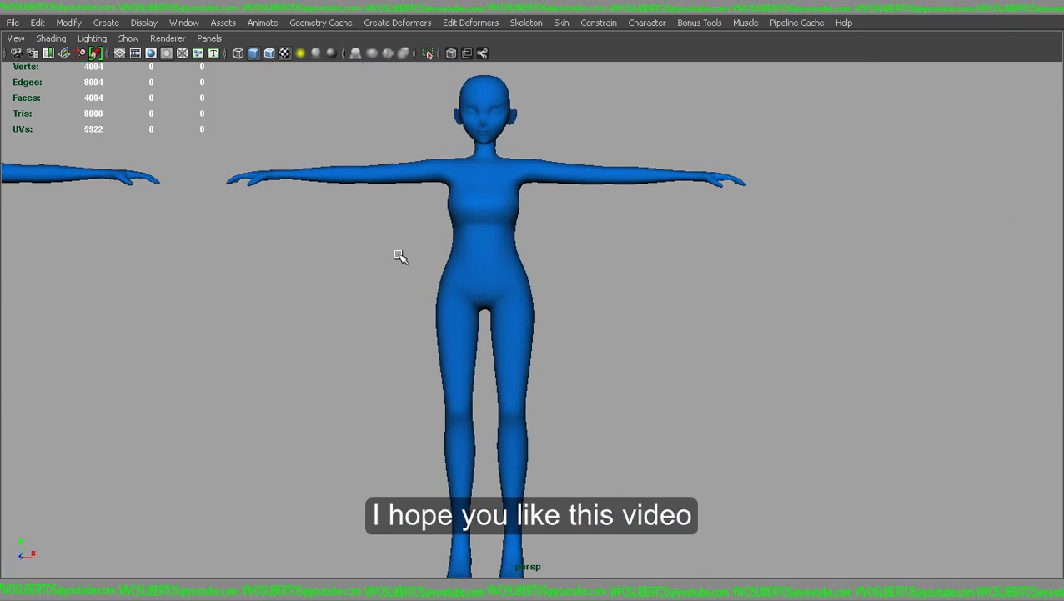
key("a")
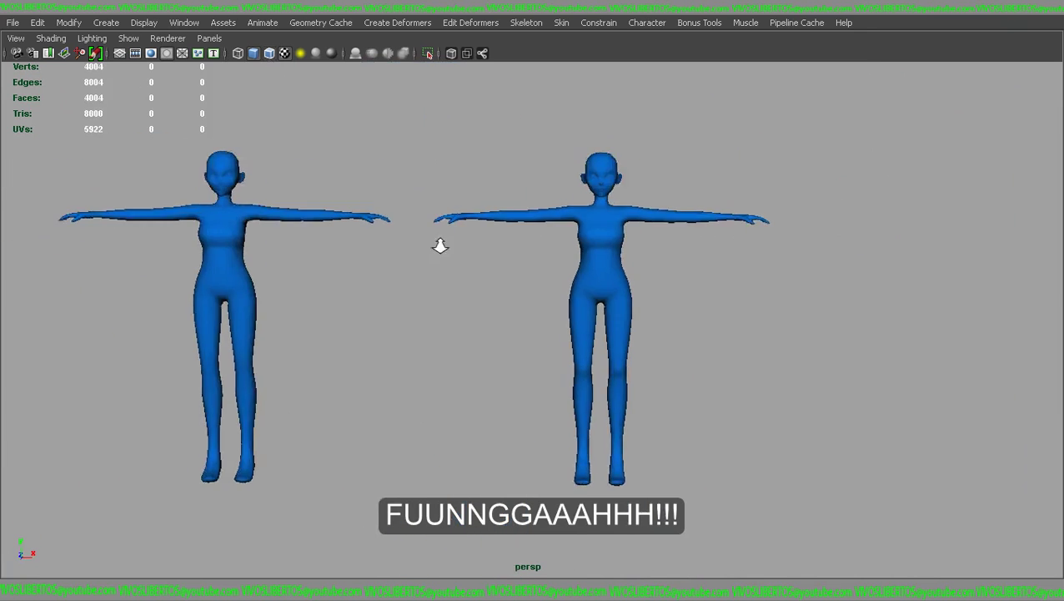